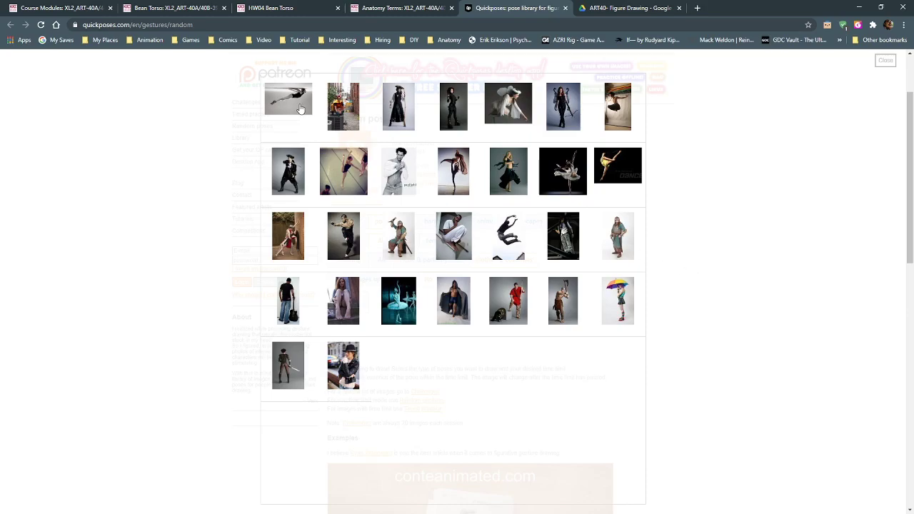
- Look through the first photos of the random pose gallery one by one at full size and return to the thumbnails
click(291, 100)
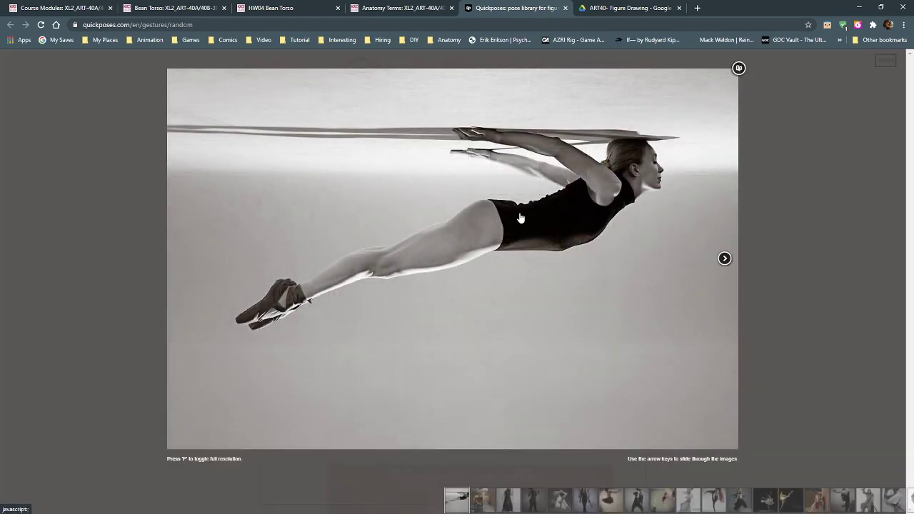
click(724, 259)
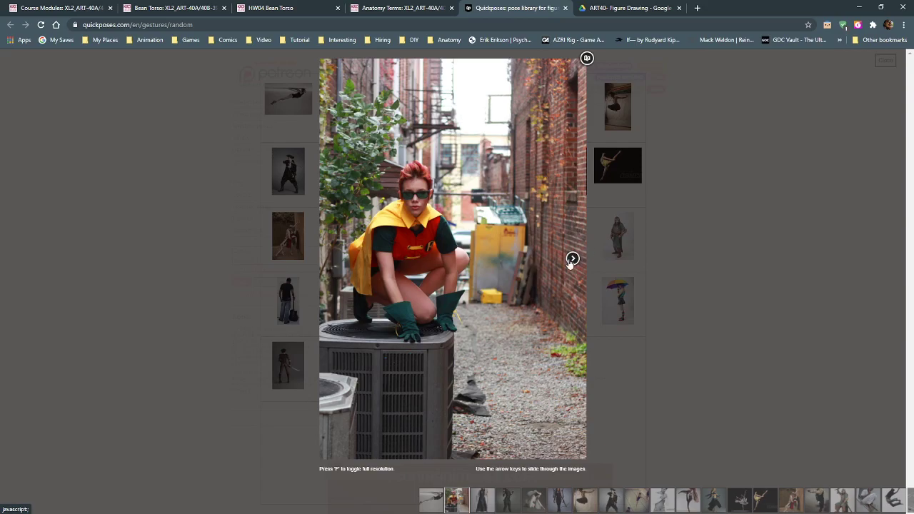
click(568, 259)
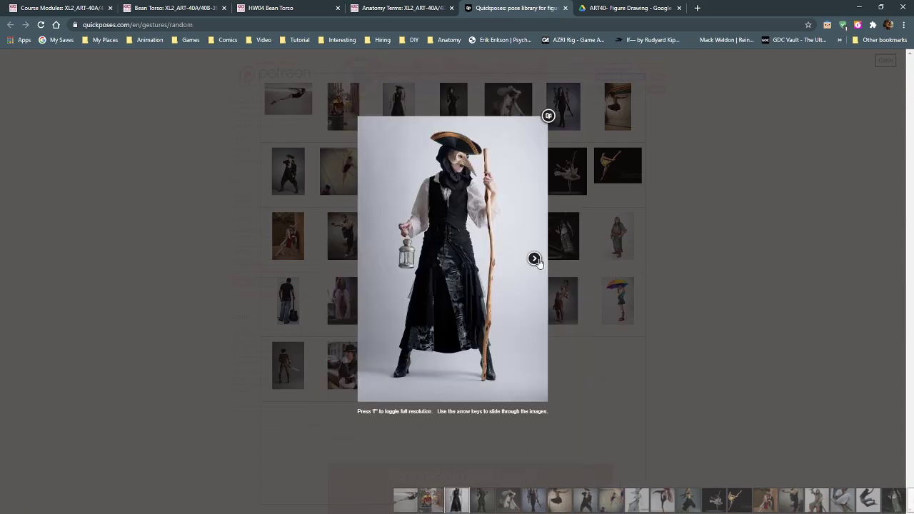
click(536, 260)
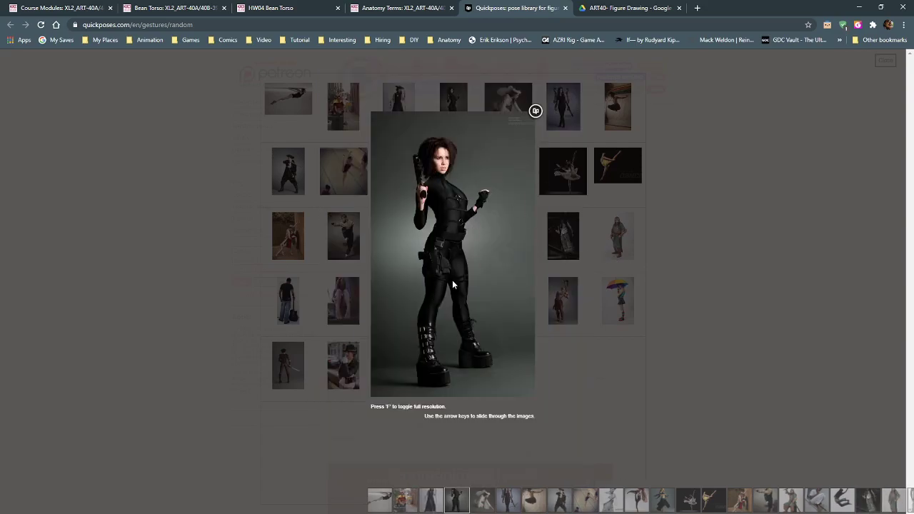
click(522, 255)
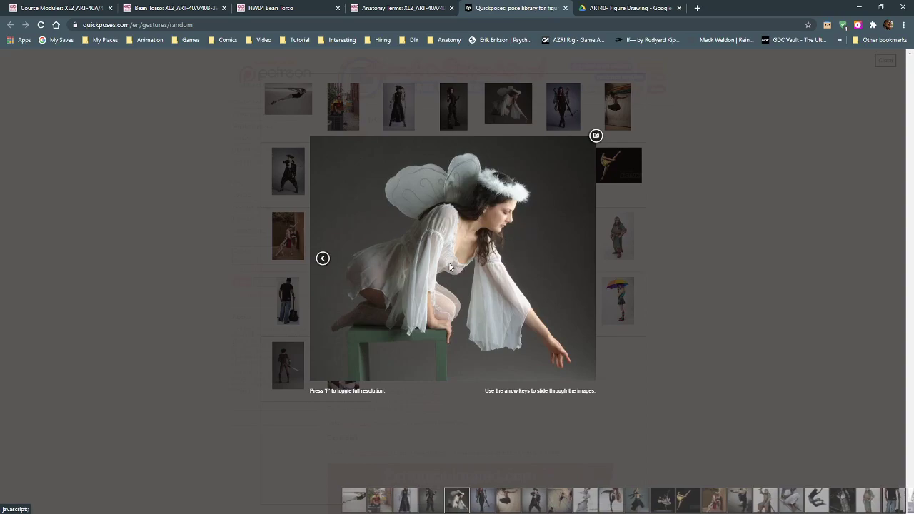
click(581, 259)
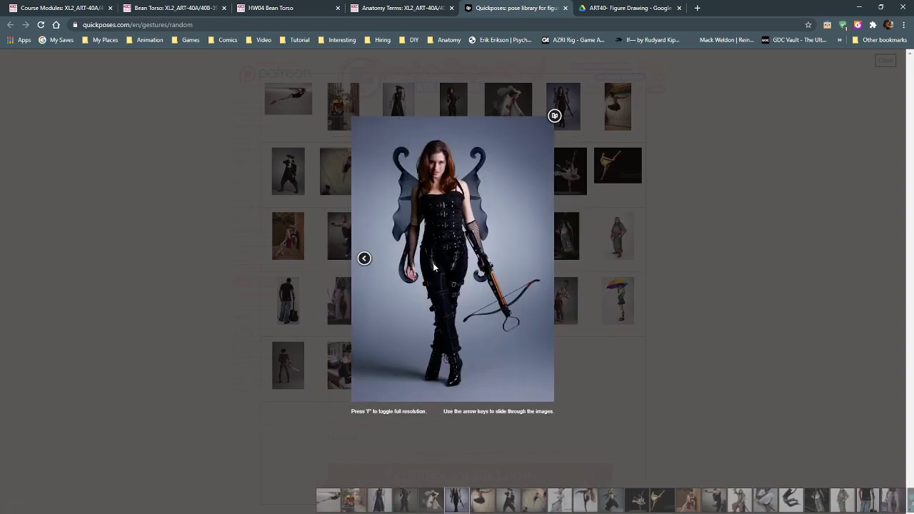
click(541, 262)
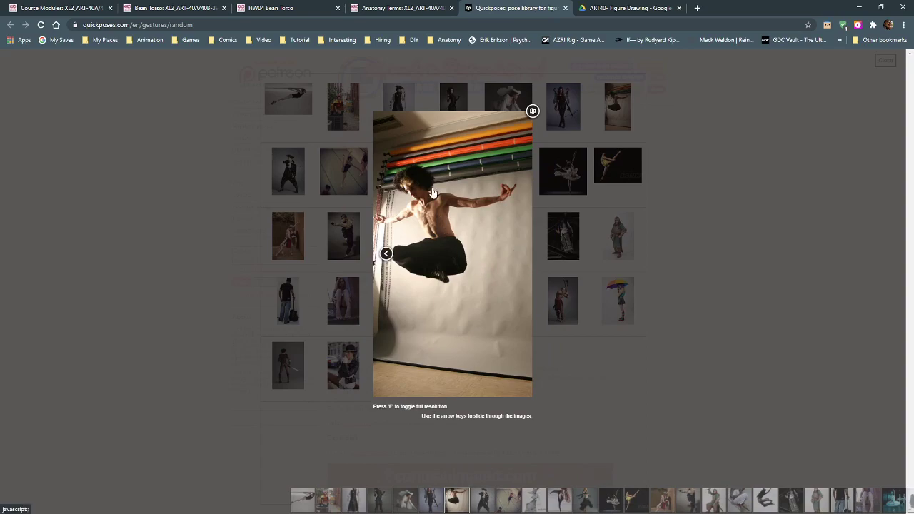
click(521, 254)
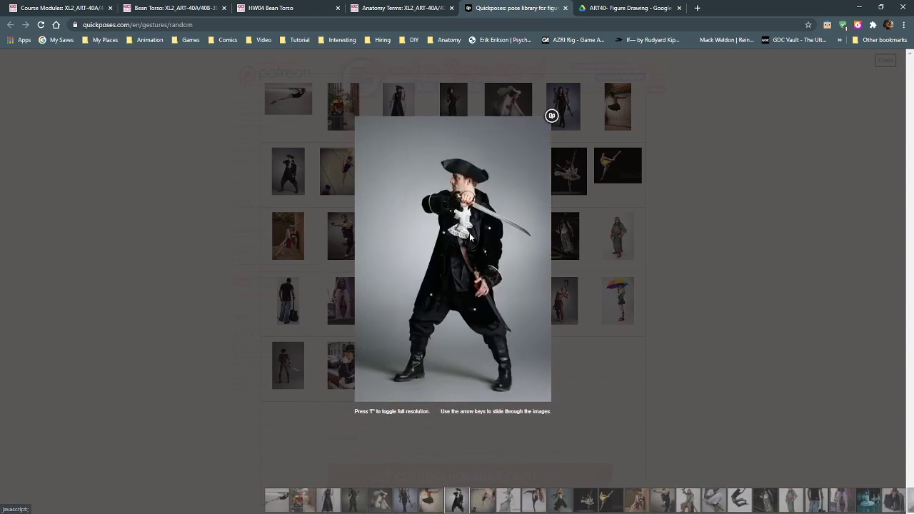
click(538, 260)
click(203, 260)
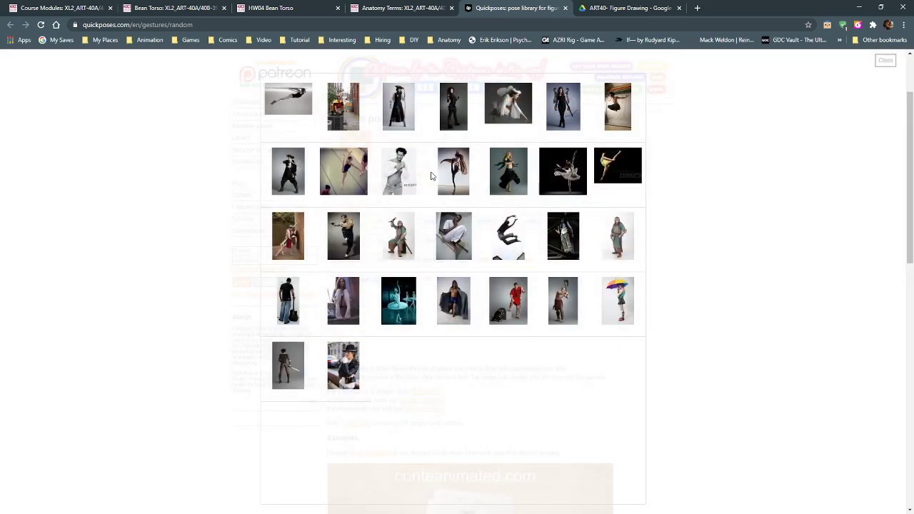
- Look over the HW04 Bean Torso assignment page and switch to the empty Krita canvas
click(274, 8)
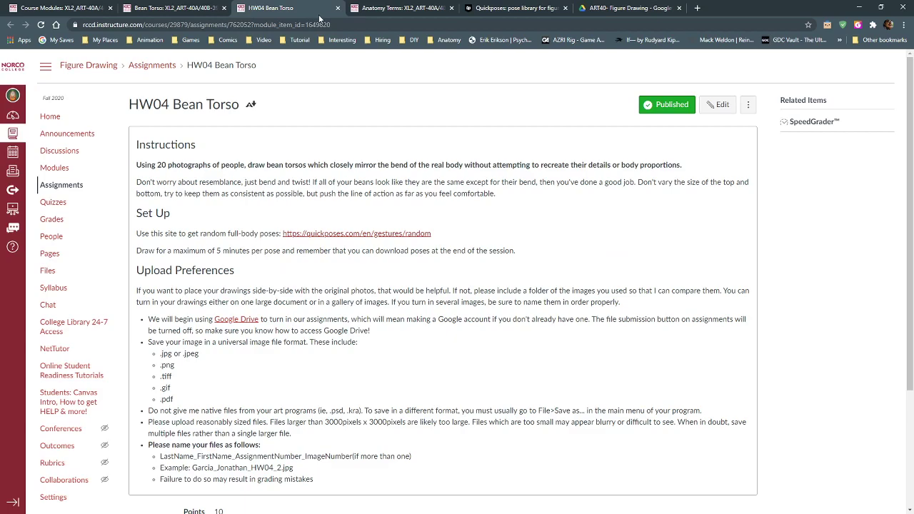
click(386, 9)
click(482, 7)
mouse_move(745, 7)
mouse_down()
mouse_move(294, 76)
mouse_move(0, 107)
mouse_up()
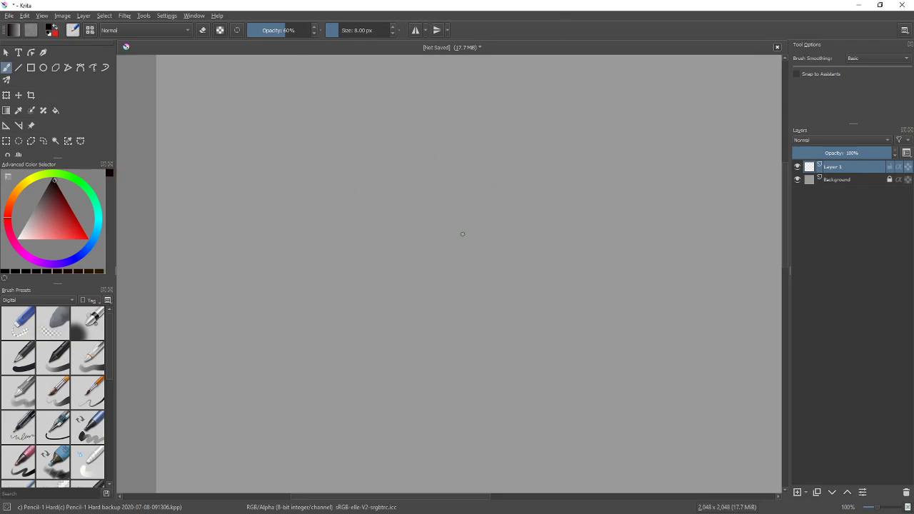
- Sketch two stacked touching circles and join them with inward-curving sides into an upright bean torso
drag(378, 166, 455, 167)
mouse_move(381, 317)
mouse_down()
mouse_move(391, 254)
mouse_move(458, 308)
mouse_move(367, 307)
mouse_move(428, 253)
mouse_up()
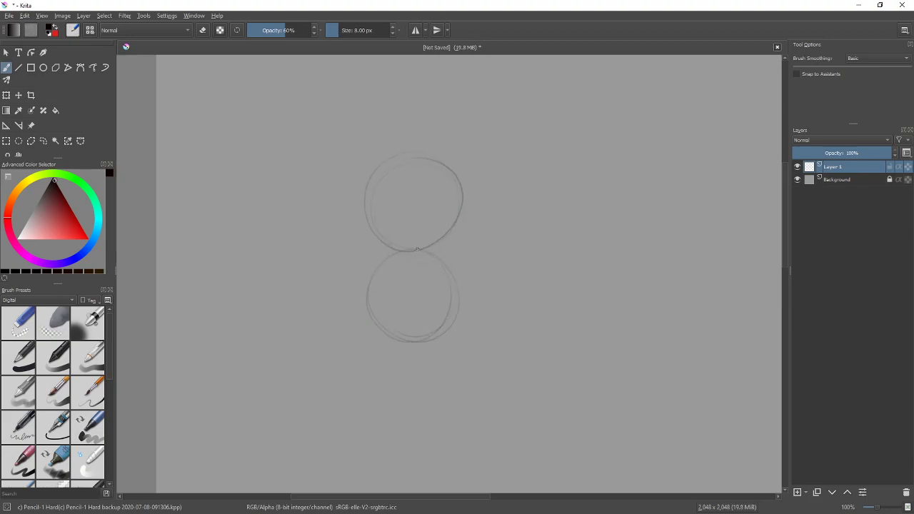
mouse_move(366, 289)
mouse_down()
mouse_move(374, 250)
mouse_move(361, 198)
mouse_move(367, 175)
mouse_up()
mouse_move(456, 179)
mouse_down()
mouse_move(448, 269)
mouse_move(444, 252)
mouse_move(460, 301)
mouse_move(439, 334)
mouse_move(402, 333)
mouse_up()
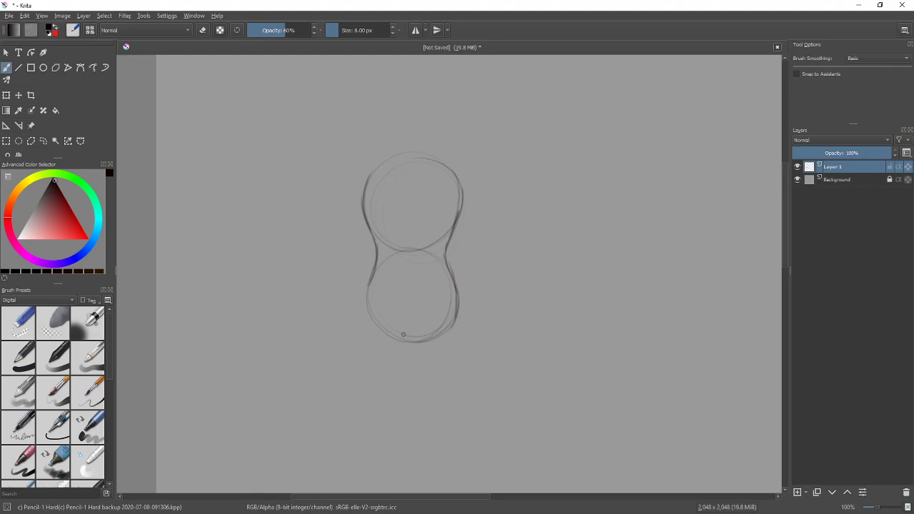
drag(367, 287, 438, 340)
- Redraw both sides of the bean's waist straighter so the circles join with less of a pinch
mouse_move(481, 290)
mouse_down()
mouse_move(531, 207)
mouse_move(528, 237)
mouse_up()
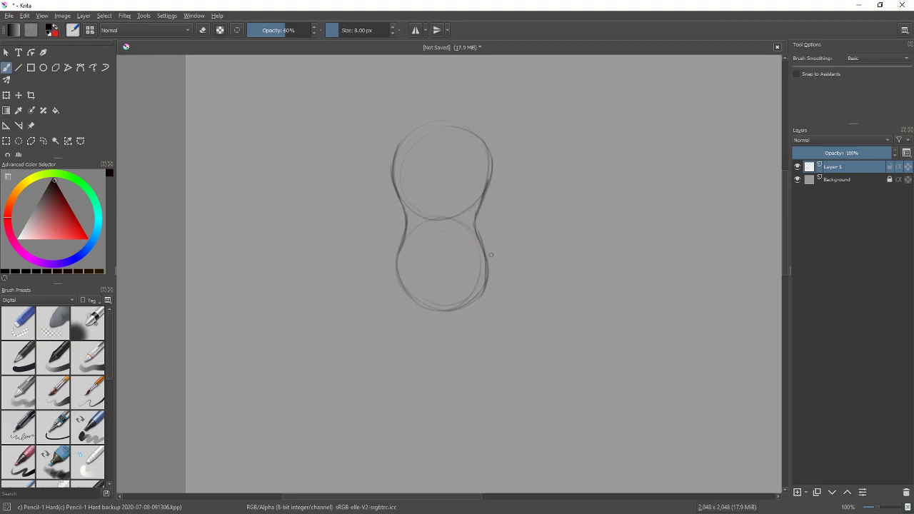
mouse_move(484, 243)
mouse_down()
mouse_move(485, 207)
mouse_move(478, 210)
mouse_up()
mouse_move(395, 173)
mouse_down()
mouse_move(395, 266)
mouse_move(399, 198)
mouse_up()
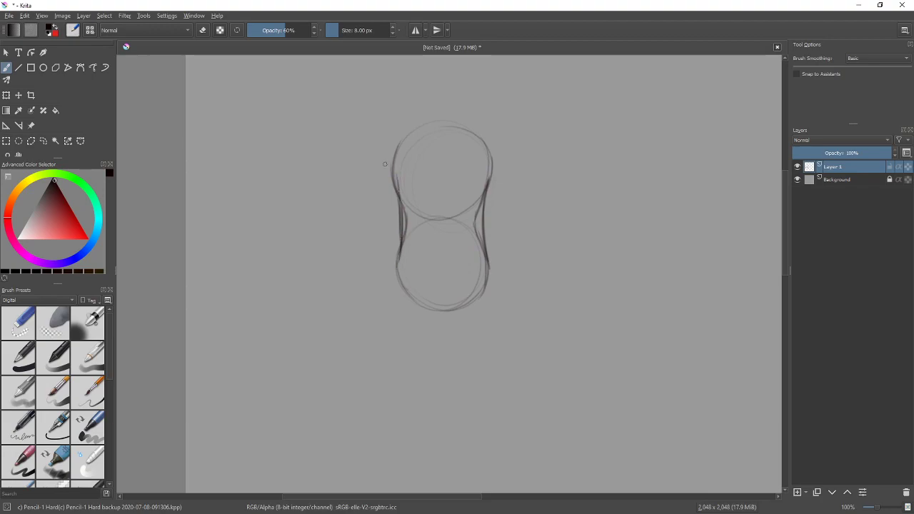
drag(512, 202, 508, 200)
- Erase the overlapping circle lines inside the bean torso, leaving its outer contour
key(/)
drag(472, 169, 468, 244)
mouse_move(468, 242)
mouse_down()
mouse_move(468, 215)
mouse_move(494, 196)
mouse_move(469, 260)
mouse_move(474, 200)
mouse_up()
key(ctrl+z)
key(/)
key(e)
drag(404, 246, 403, 194)
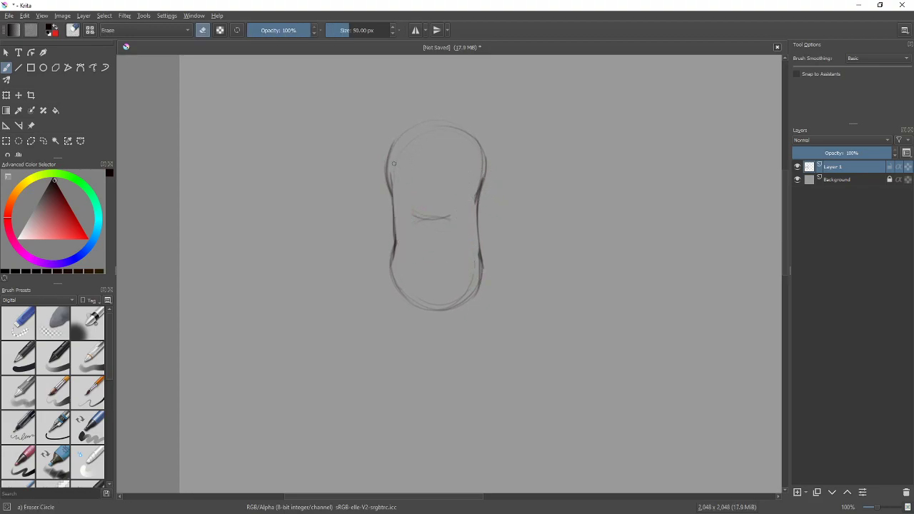
drag(401, 264, 414, 178)
mouse_move(415, 228)
mouse_down()
mouse_move(445, 215)
mouse_move(443, 237)
mouse_move(443, 199)
mouse_up()
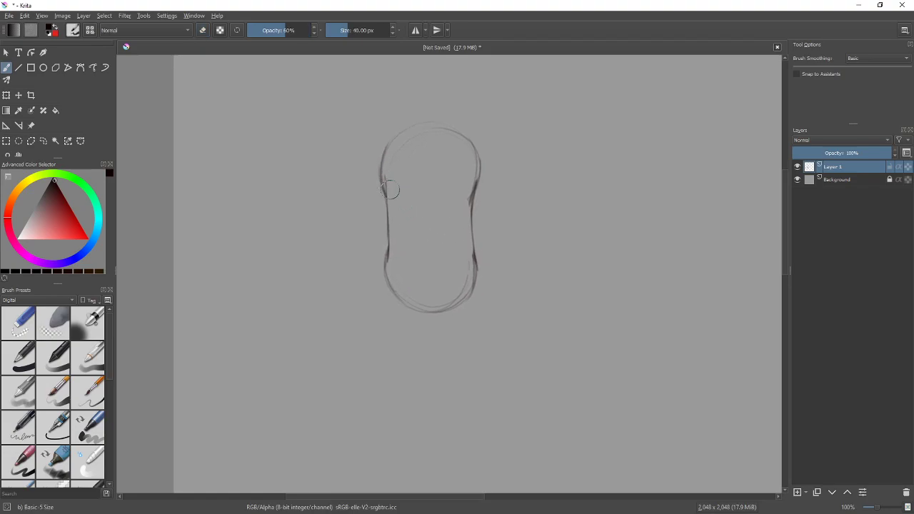
key(e)
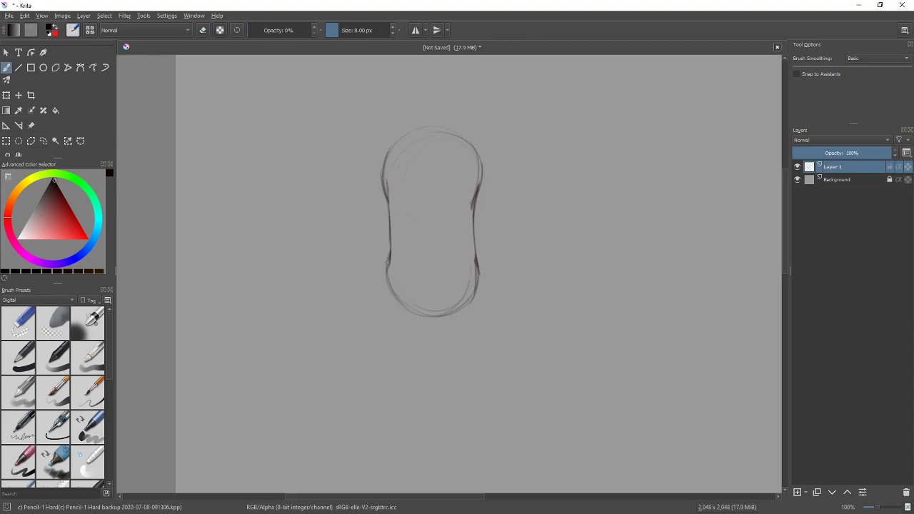
- Set the pencil brush's opacity to 78% and clean the inside of the bean torso with the eraser
key(/)
click(434, 236)
key(/)
key(/)
mouse_move(444, 232)
mouse_down()
mouse_move(419, 239)
mouse_move(430, 228)
mouse_move(280, 26)
mouse_move(296, 30)
mouse_move(442, 246)
mouse_up()
key(/)
click(296, 30)
key(e)
drag(436, 204, 436, 224)
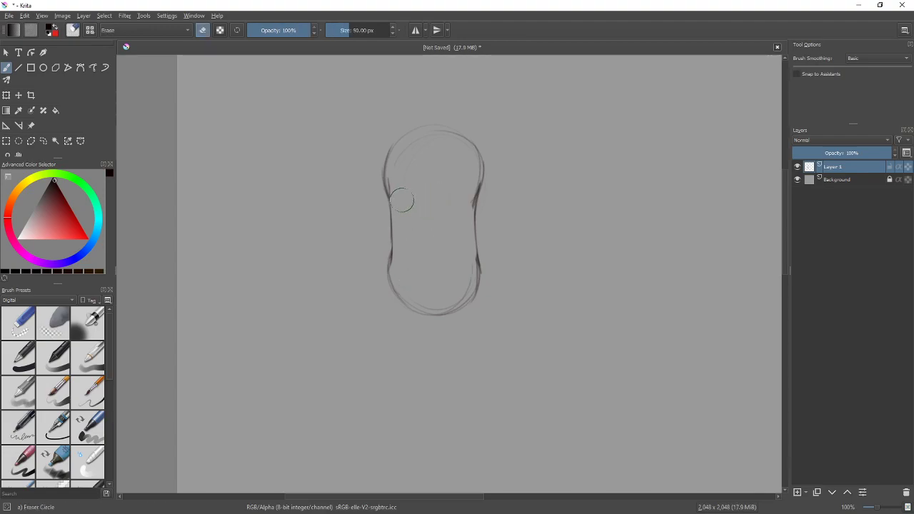
key(e)
- Darken the bean torso's sides and add cross-contour ellipses through both ends and a vertical centre line
drag(387, 187, 392, 236)
mouse_move(388, 196)
mouse_down()
mouse_move(389, 269)
mouse_move(393, 250)
mouse_up()
mouse_move(483, 175)
mouse_down()
mouse_move(480, 273)
mouse_move(430, 312)
mouse_up()
mouse_move(394, 261)
mouse_down()
mouse_move(386, 297)
mouse_move(393, 286)
mouse_up()
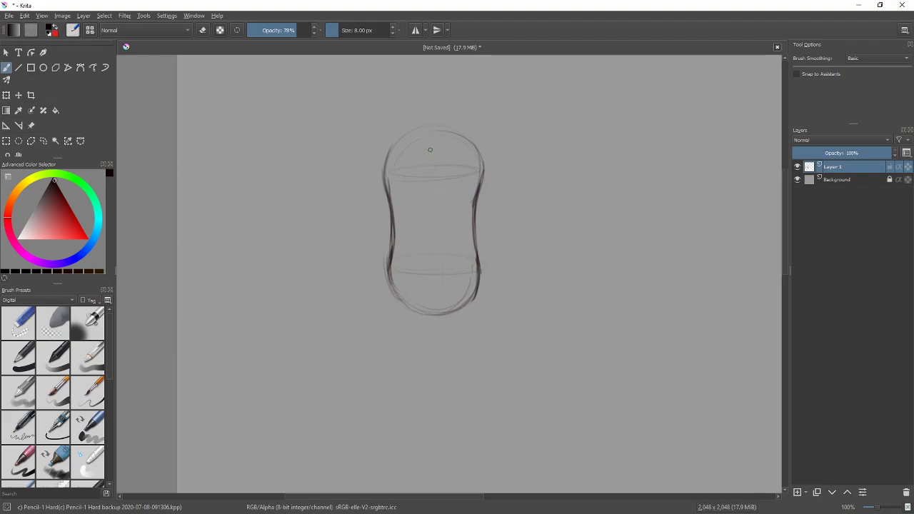
drag(431, 132, 436, 293)
- Sketch a second torso beside the bean from two separate ovals joined by a narrow, straight-sided waist
mouse_move(562, 171)
mouse_down()
mouse_move(626, 118)
mouse_move(624, 197)
mouse_move(566, 153)
mouse_move(616, 117)
mouse_up()
mouse_move(621, 229)
mouse_down()
mouse_move(609, 301)
mouse_move(569, 240)
mouse_move(637, 264)
mouse_move(586, 301)
mouse_up()
drag(623, 200, 622, 224)
drag(579, 203, 580, 229)
mouse_move(638, 168)
mouse_down()
mouse_move(618, 198)
mouse_move(638, 264)
mouse_up()
- Erase the lines inside the second torso's waist and draw two arrows pointing at its sharp corners
key(slash)
mouse_move(607, 184)
mouse_down()
mouse_move(608, 206)
mouse_move(627, 159)
mouse_move(623, 226)
mouse_move(631, 177)
mouse_move(621, 198)
mouse_move(641, 161)
mouse_move(622, 202)
mouse_move(590, 205)
mouse_move(598, 227)
mouse_move(591, 240)
mouse_move(589, 228)
mouse_move(577, 236)
mouse_move(579, 229)
mouse_move(564, 271)
mouse_up()
key(slash)
key(e)
key(e)
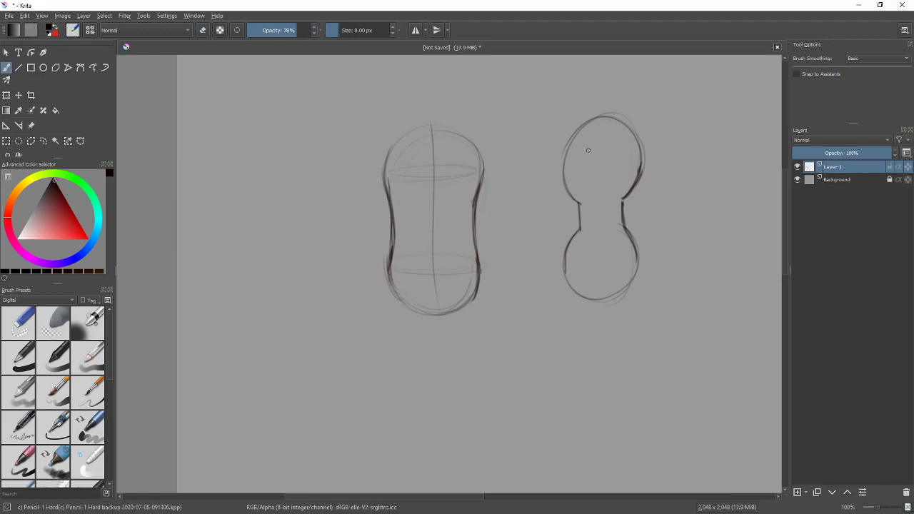
drag(547, 242, 570, 232)
drag(549, 201, 564, 212)
- Draw a small upright oval between the two torso sketches and darken its sides
scroll(415, 380, up, 5)
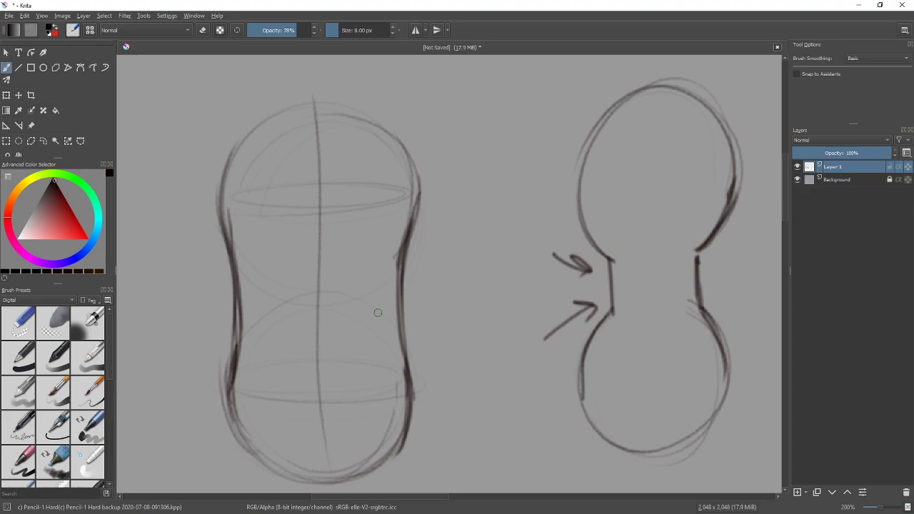
mouse_move(478, 155)
mouse_down()
mouse_move(538, 161)
mouse_move(486, 158)
mouse_move(505, 231)
mouse_move(502, 126)
mouse_move(523, 139)
mouse_up()
key(ctrl+z)
mouse_move(534, 214)
mouse_down()
mouse_move(522, 141)
mouse_move(533, 217)
mouse_up()
drag(465, 191, 475, 223)
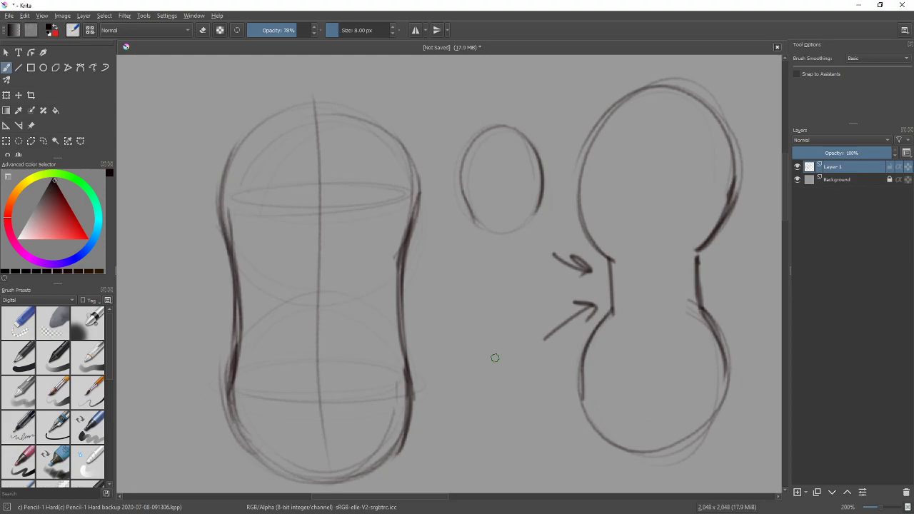
- In the empty area left of the first bean, sketch a C-shaped line of action with two tilted, touching ovals along it
mouse_move(565, 245)
mouse_down()
mouse_move(414, 310)
mouse_move(567, 269)
mouse_move(545, 207)
mouse_move(532, 341)
mouse_up()
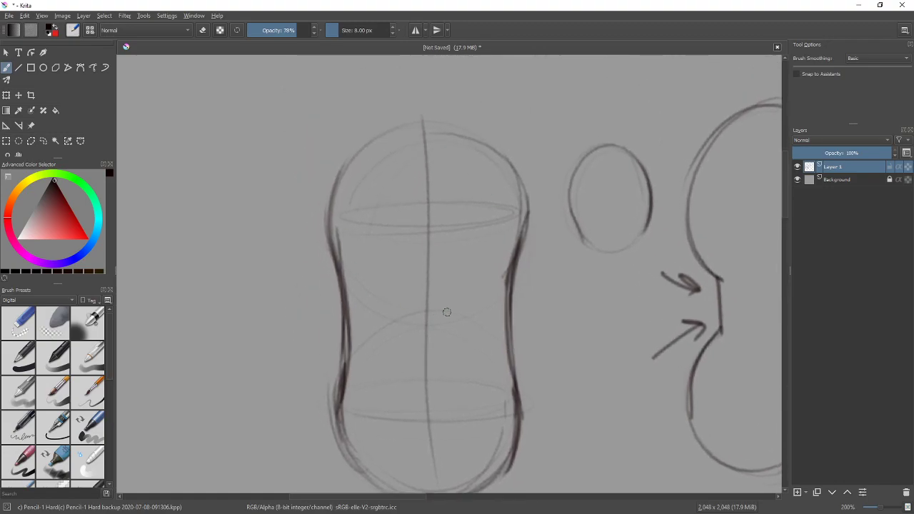
key(minus)
mouse_move(547, 265)
mouse_down()
mouse_move(498, 330)
mouse_move(504, 320)
mouse_up()
mouse_move(518, 228)
mouse_down()
mouse_move(388, 350)
mouse_move(555, 145)
mouse_move(551, 318)
mouse_move(562, 332)
mouse_up()
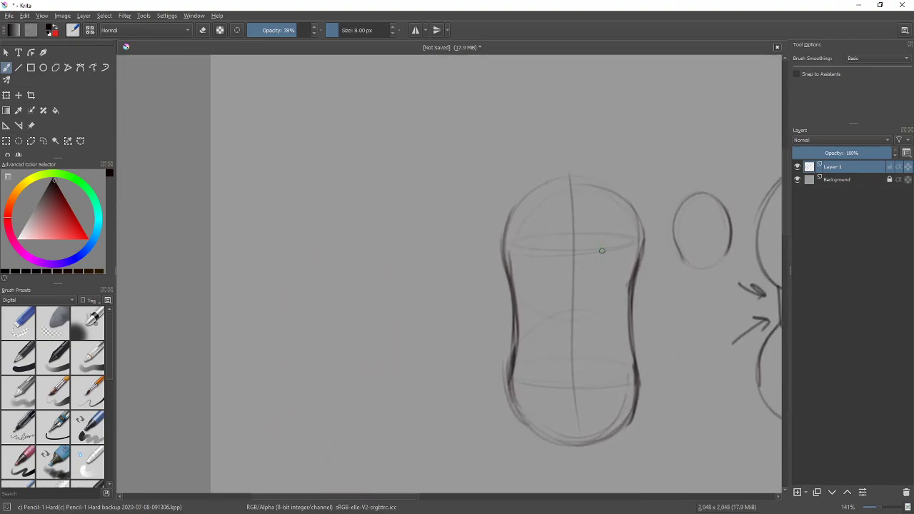
mouse_move(326, 190)
mouse_down()
mouse_move(367, 367)
mouse_move(303, 314)
mouse_move(390, 157)
mouse_up()
mouse_move(275, 304)
mouse_down()
mouse_move(281, 289)
mouse_move(286, 372)
mouse_up()
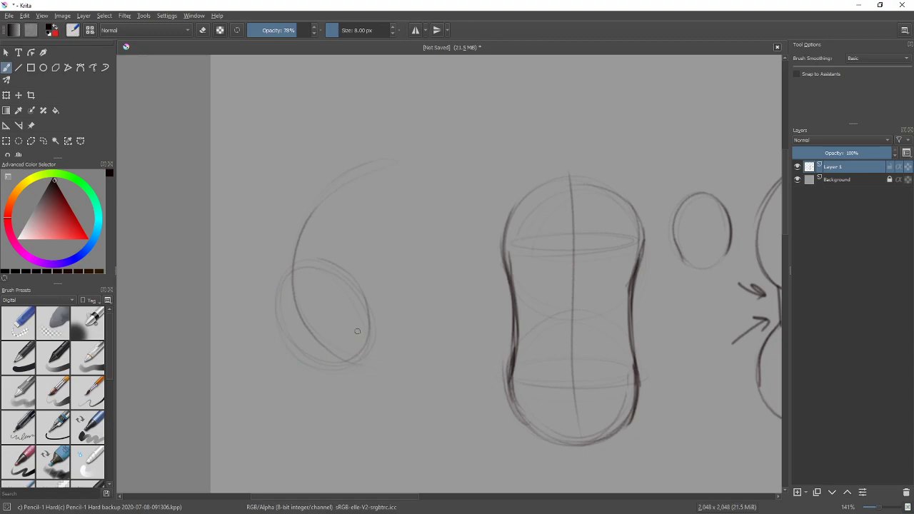
drag(305, 184, 320, 170)
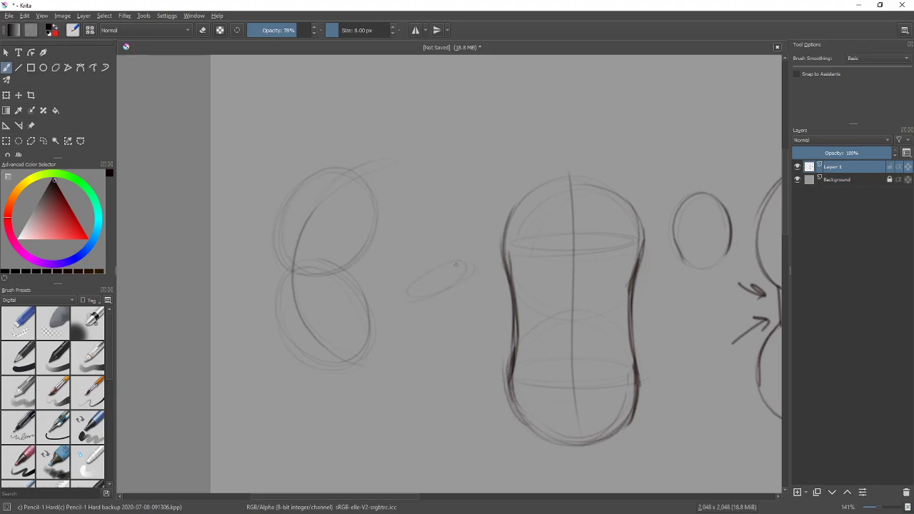
key(ctrl+z)
drag(282, 344, 362, 284)
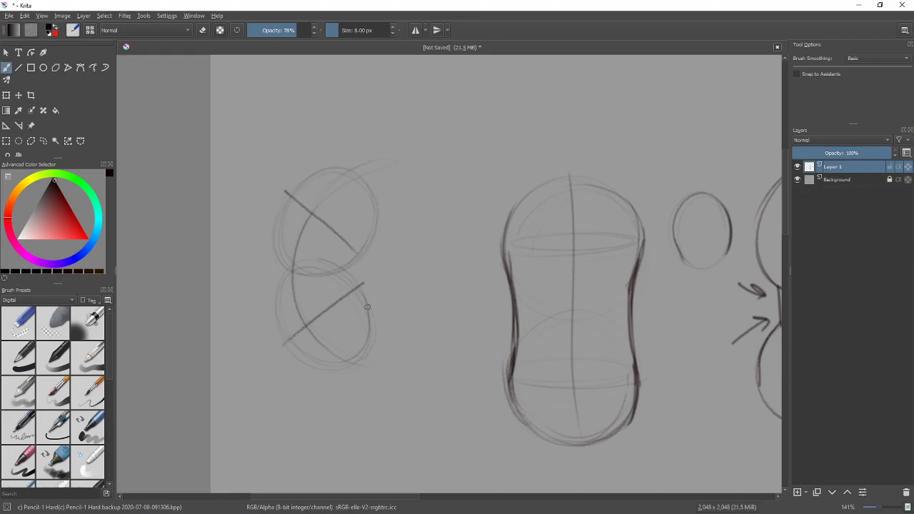
key(ctrl+z)
key(ctrl+z)
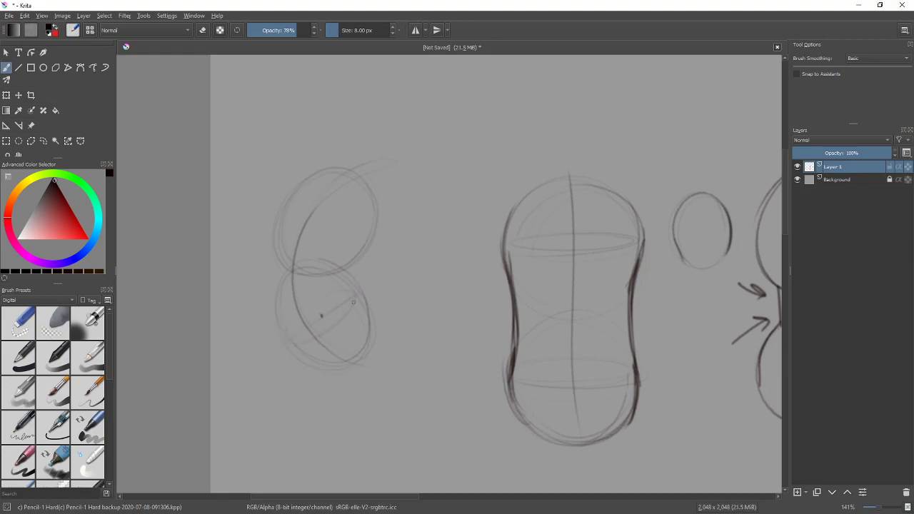
- Mark a centre dot in each tilted oval and draw slanted axis lines with curved cross-contours through them
drag(336, 315, 354, 294)
mouse_move(344, 255)
mouse_down()
mouse_move(307, 227)
mouse_move(289, 198)
mouse_up()
key(ctrl+plus)
drag(402, 316, 532, 309)
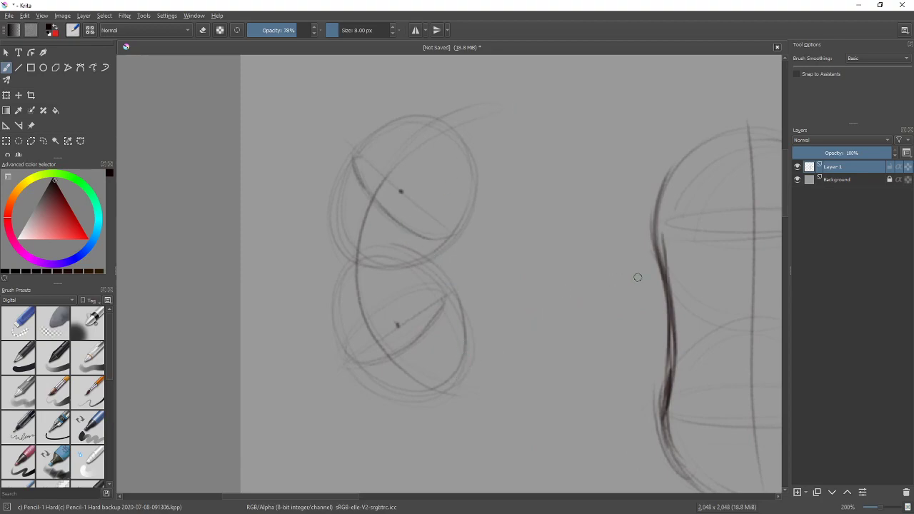
mouse_move(307, 341)
mouse_down()
mouse_move(306, 160)
mouse_move(311, 352)
mouse_move(314, 334)
mouse_up()
click(342, 149)
click(333, 367)
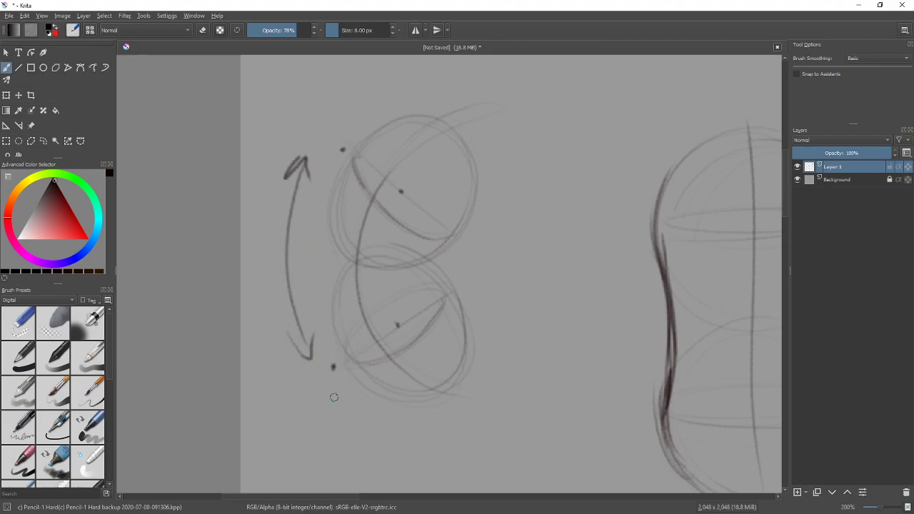
key(ctrl+z)
key(ctrl+z)
key(ctrl+z)
key(ctrl+z)
key(ctrl+z)
key(ctrl+z)
mouse_move(345, 365)
mouse_down()
mouse_move(321, 256)
mouse_move(336, 169)
mouse_up()
drag(325, 215, 364, 134)
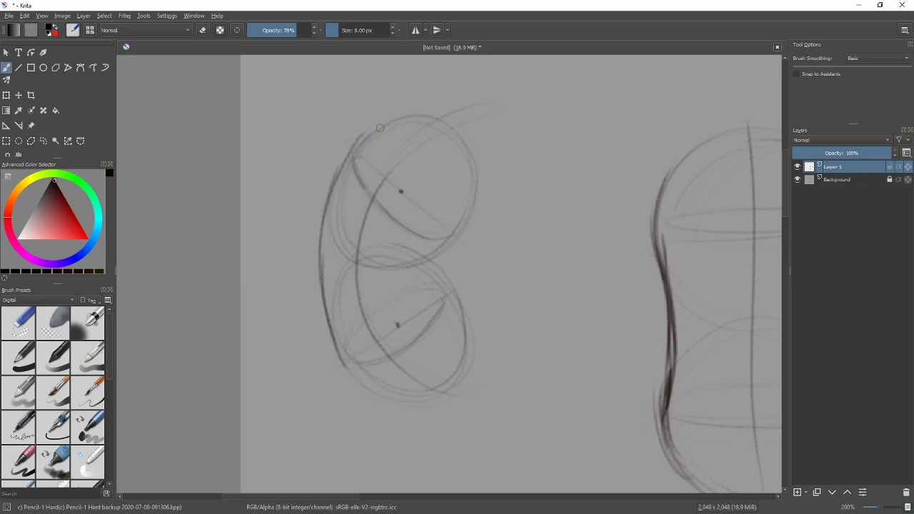
key(ctrl+z)
key(ctrl+z)
key(ctrl+z)
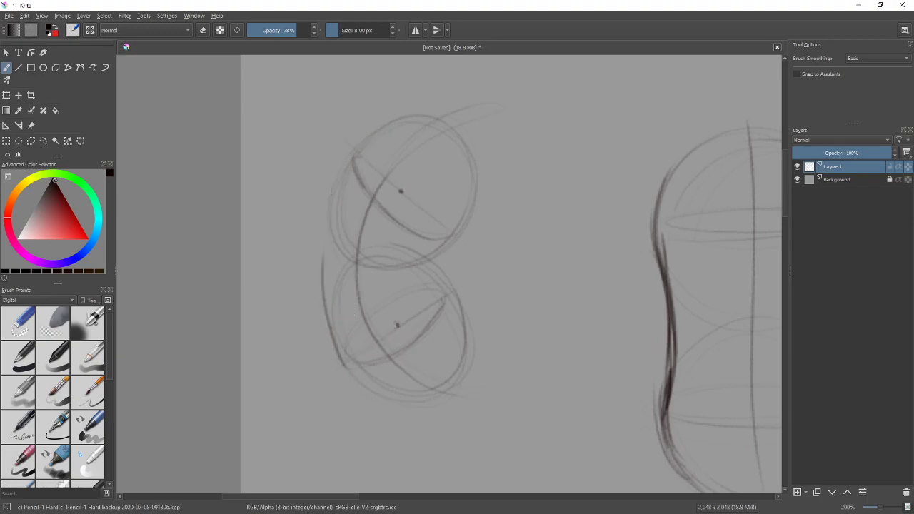
- Draw the stretched outer side of the bent torso as one dark contour joining the lower and upper ovals
mouse_move(371, 393)
mouse_down()
mouse_move(330, 302)
mouse_move(329, 312)
mouse_move(327, 199)
mouse_move(364, 142)
mouse_up()
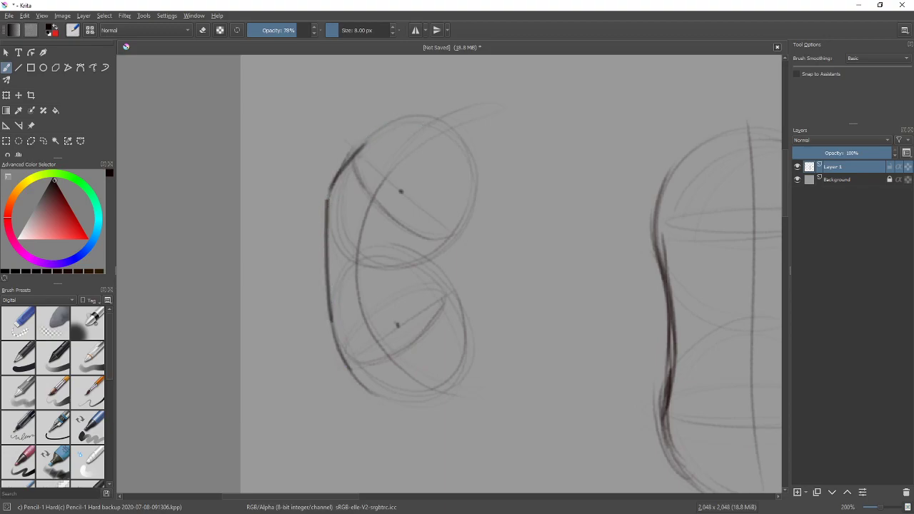
key(ctrl+z)
mouse_move(326, 214)
mouse_down()
mouse_move(340, 163)
mouse_move(389, 126)
mouse_up()
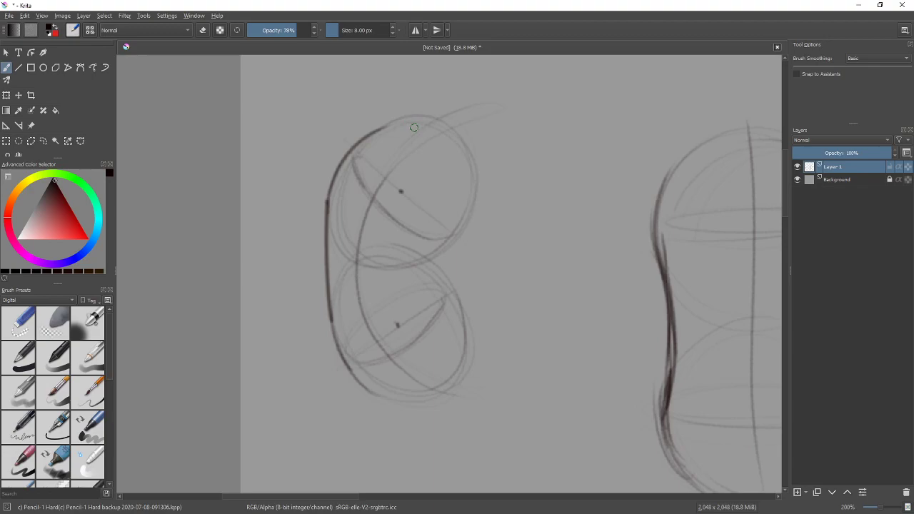
- Sketch a vertical double-headed arrow beside the stretched side, and undo it together with the upper part of the outer contour
drag(312, 232, 313, 313)
drag(298, 248, 315, 233)
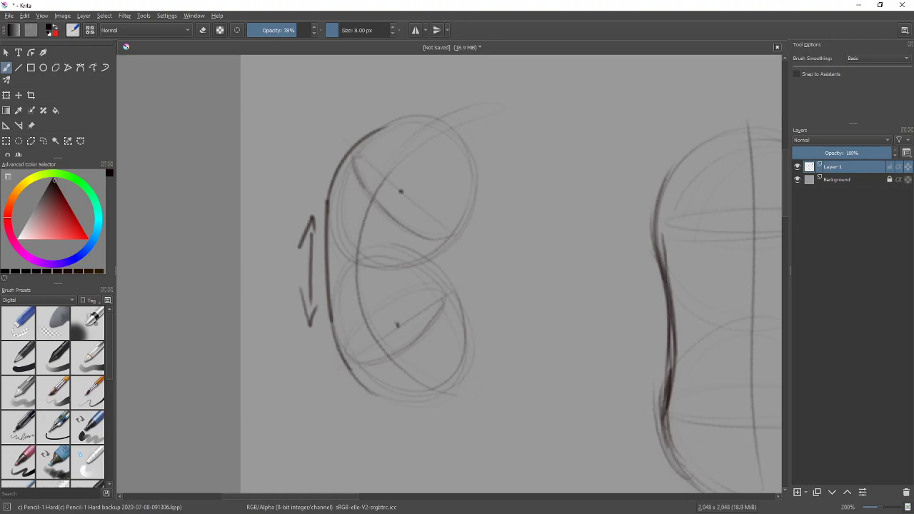
key(ctrl+z)
key(ctrl+z)
key(ctrl+z)
key(ctrl+z)
key(ctrl+z)
key(ctrl+z)
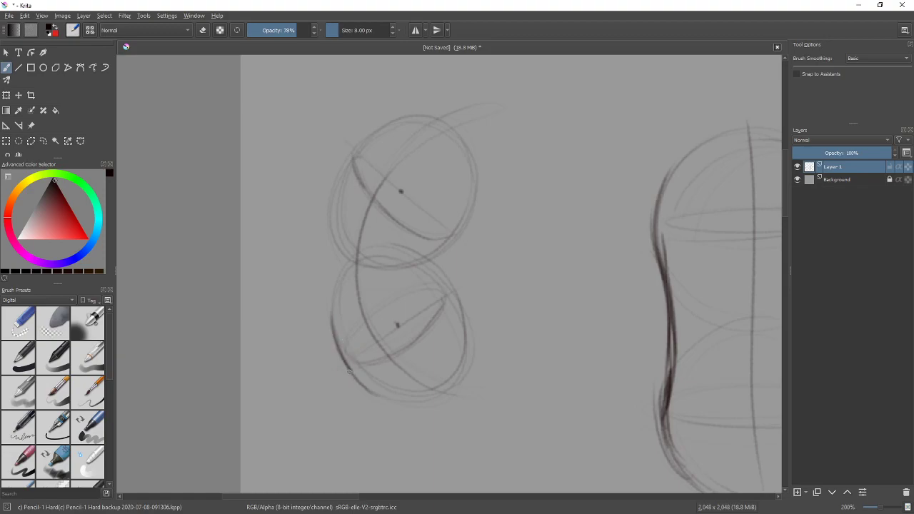
- Redraw the stretched outer side as a fuller outward-bulging curve from the lower oval to the top of the upper oval
mouse_move(318, 288)
mouse_down()
mouse_move(317, 258)
mouse_move(347, 368)
mouse_move(333, 330)
mouse_move(329, 198)
mouse_move(322, 292)
mouse_move(343, 163)
mouse_up()
drag(321, 232, 369, 129)
key(ctrl+z)
key(ctrl+z)
drag(317, 267, 370, 131)
key(ctrl+z)
drag(330, 186, 411, 112)
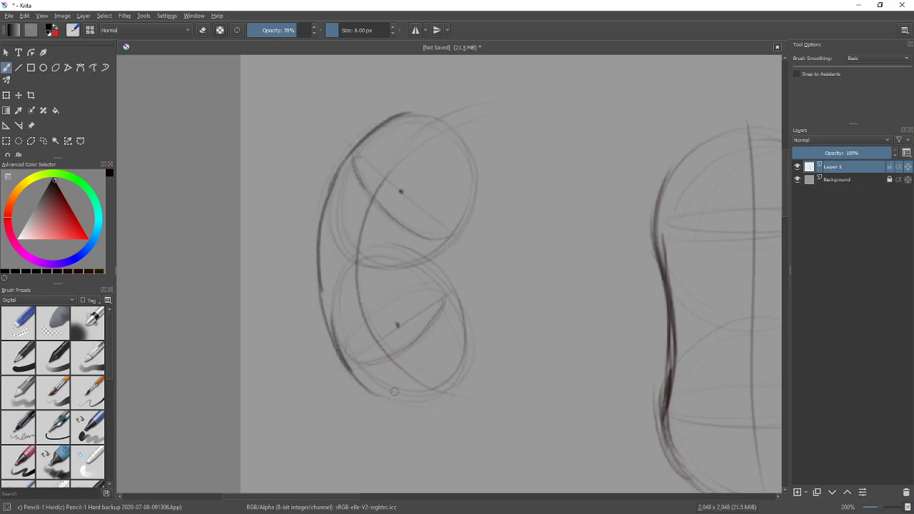
- Draw the compressed inner side as two dark curves that follow the ovals and meet in a sharp pinch
mouse_move(542, 265)
mouse_down()
mouse_move(493, 270)
mouse_move(539, 239)
mouse_up()
key(ctrl+z)
mouse_move(431, 262)
mouse_down()
mouse_move(459, 348)
mouse_move(464, 329)
mouse_up()
mouse_move(426, 259)
mouse_down()
mouse_move(457, 239)
mouse_move(472, 208)
mouse_up()
mouse_move(501, 252)
mouse_down()
mouse_move(481, 269)
mouse_move(465, 260)
mouse_up()
key(ctrl+z)
key(ctrl+z)
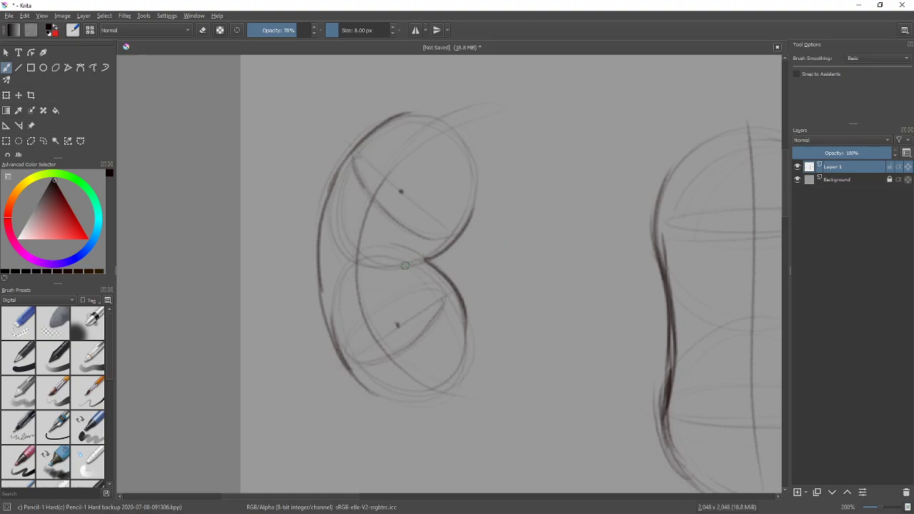
- Extend the upper curve inward past the pinch as a thick overlap, and darken the remaining outline of both ovals
mouse_move(401, 266)
mouse_down()
mouse_move(445, 249)
mouse_move(403, 265)
mouse_move(463, 223)
mouse_up()
mouse_move(492, 260)
mouse_down()
mouse_move(454, 265)
mouse_move(467, 272)
mouse_up()
key(ctrl+z)
key(ctrl+z)
mouse_move(357, 378)
mouse_down()
mouse_move(457, 367)
mouse_move(464, 317)
mouse_move(409, 391)
mouse_up()
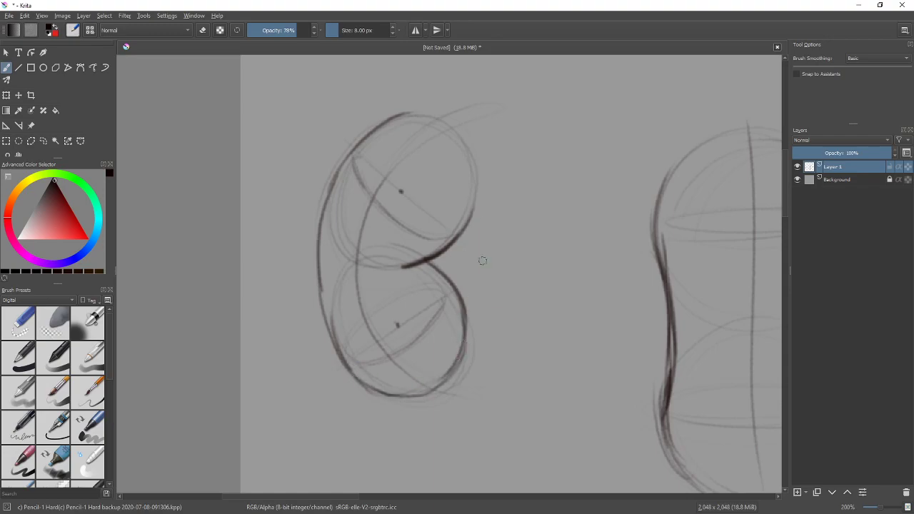
mouse_move(469, 215)
mouse_down()
mouse_move(444, 121)
mouse_move(405, 112)
mouse_up()
mouse_move(475, 193)
mouse_down()
mouse_move(415, 118)
mouse_move(391, 124)
mouse_up()
- Erase the doubled and stray lines above the upper oval with a 38 px eraser
key(e)
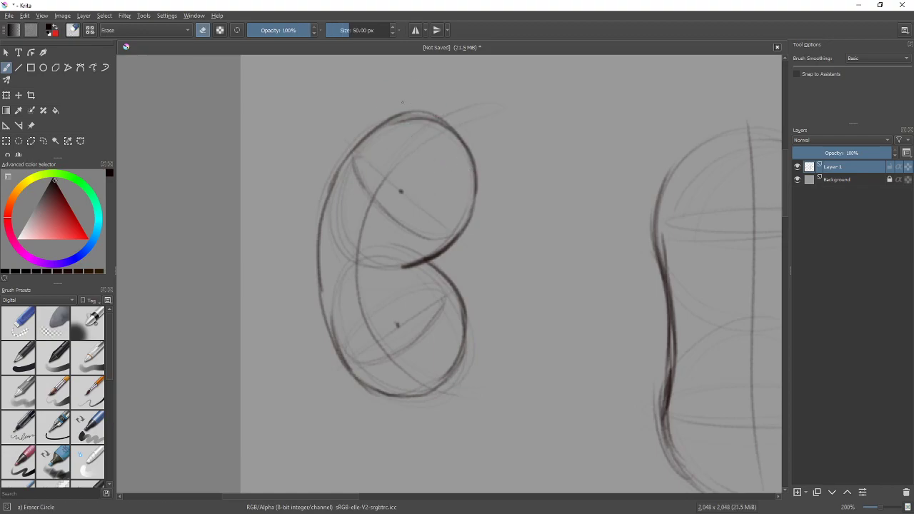
key(bracketleft)
key(bracketleft)
key(bracketleft)
drag(388, 106, 454, 106)
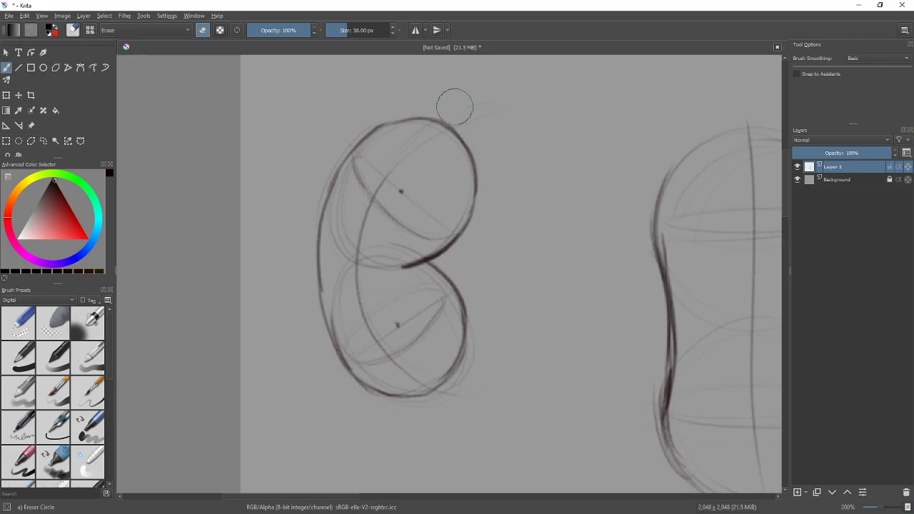
key(e)
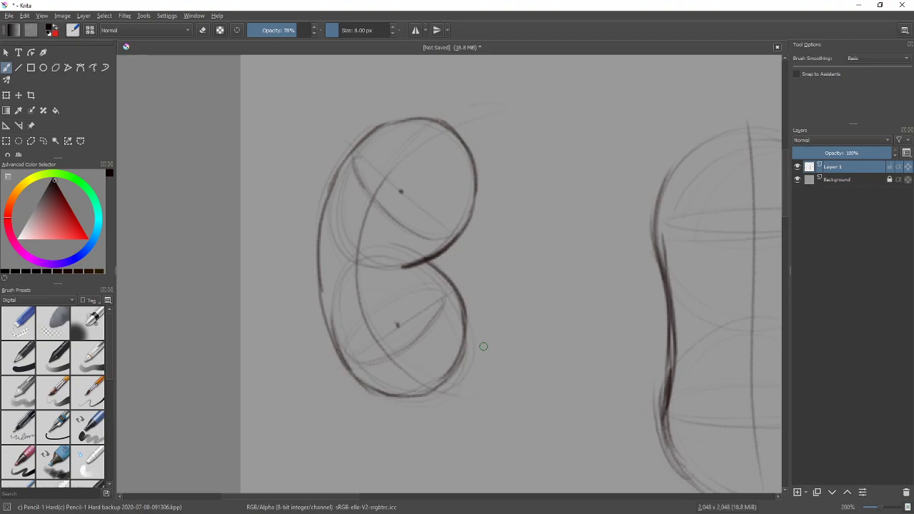
- Reduce the pencil to 6 px, add a short fold line just under the pinch and thicken the overlapping crease
mouse_move(618, 331)
mouse_down()
mouse_move(493, 326)
mouse_move(453, 373)
mouse_up()
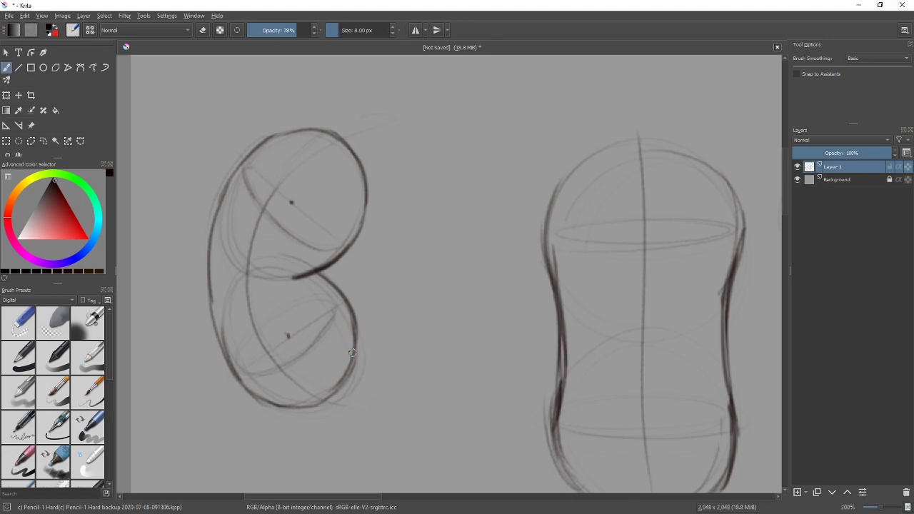
drag(420, 315, 476, 292)
scroll(379, 286, up, 2)
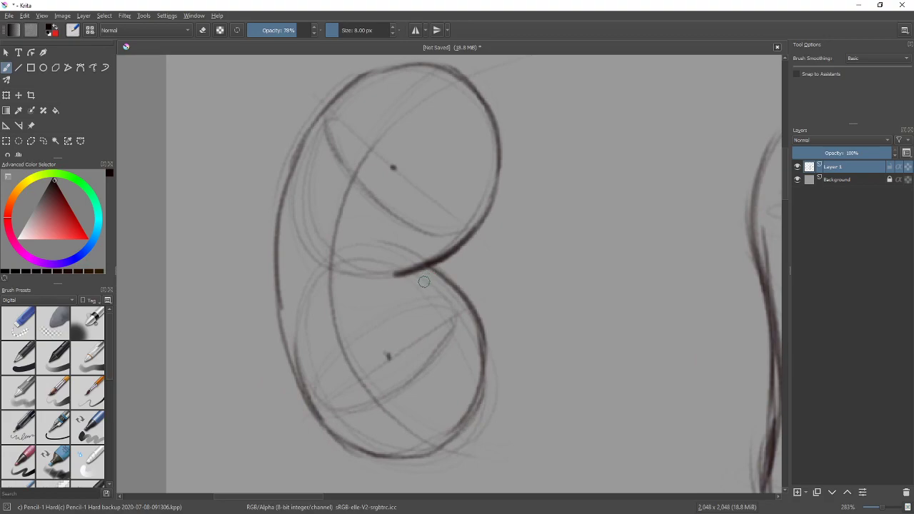
drag(504, 274, 546, 290)
key(bracketleft)
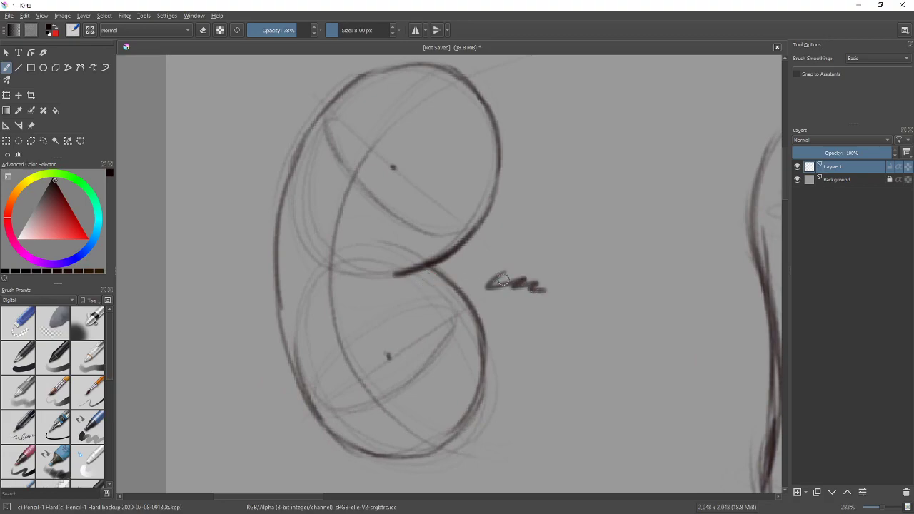
key(bracketleft)
drag(525, 281, 550, 287)
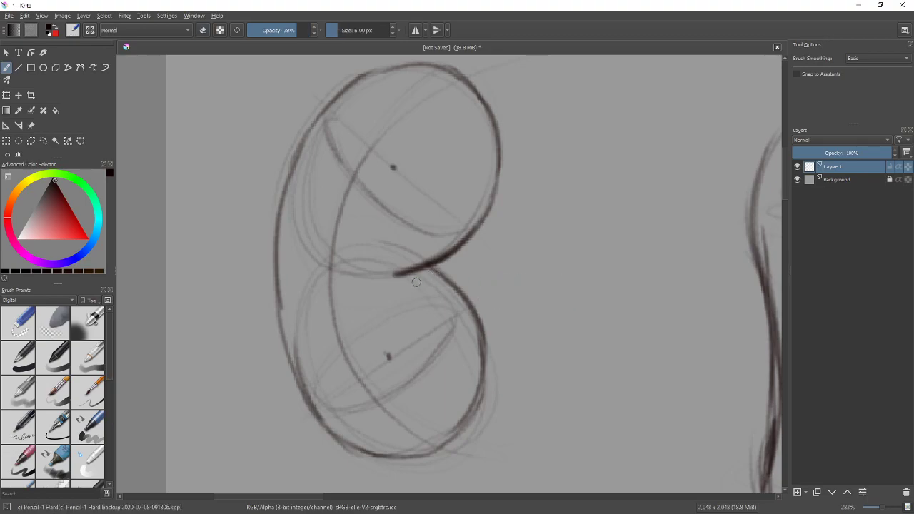
drag(412, 284, 449, 259)
mouse_move(400, 274)
mouse_down()
mouse_move(460, 251)
mouse_move(468, 239)
mouse_up()
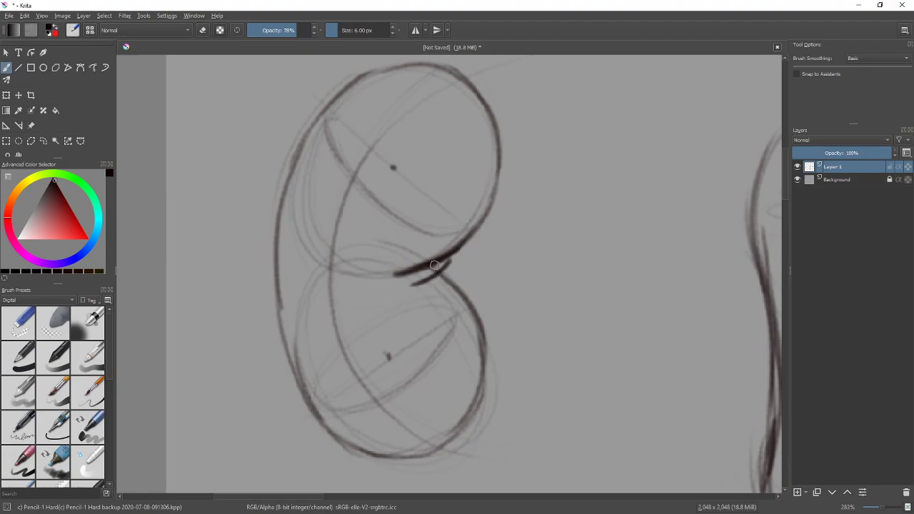
- Trim the outer tip of the short fold line with a 3 px eraser and return to the pencil
key(e)
key(bracketleft)
key(bracketleft)
key(bracketleft)
key(bracketleft)
key(bracketleft)
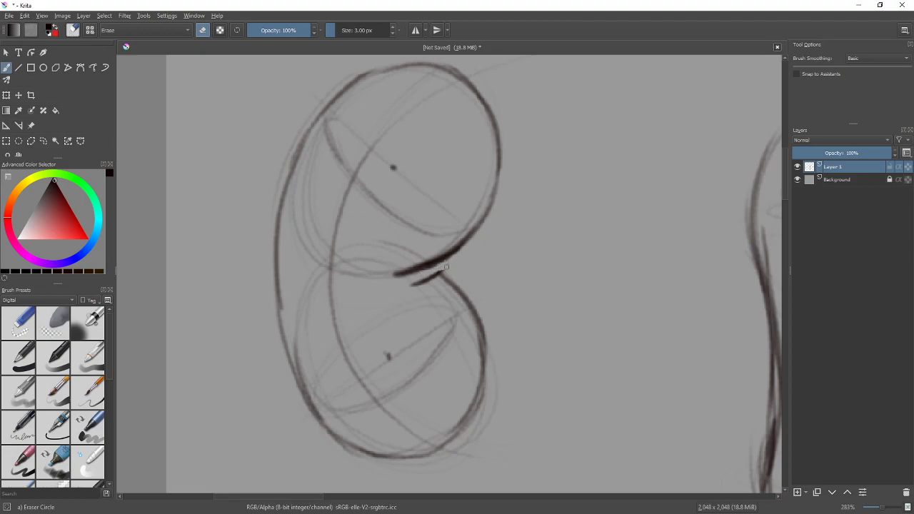
key(slash)
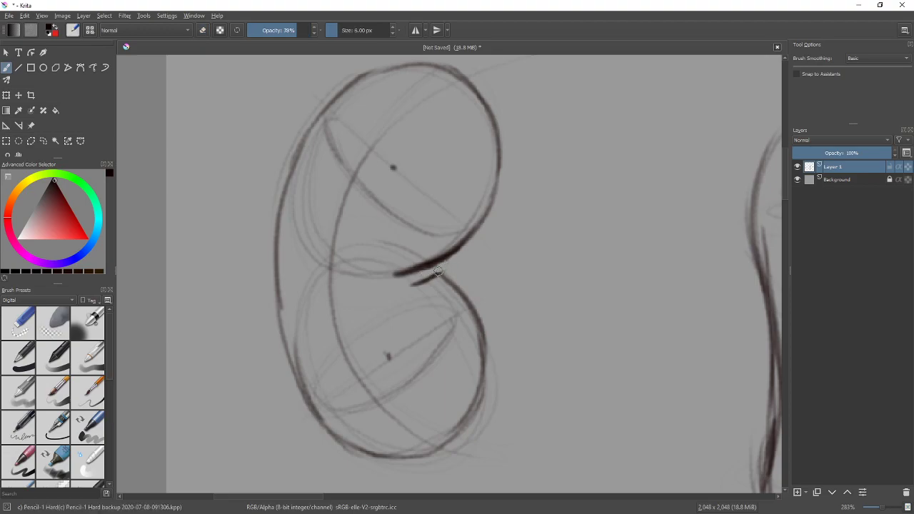
drag(570, 247, 550, 287)
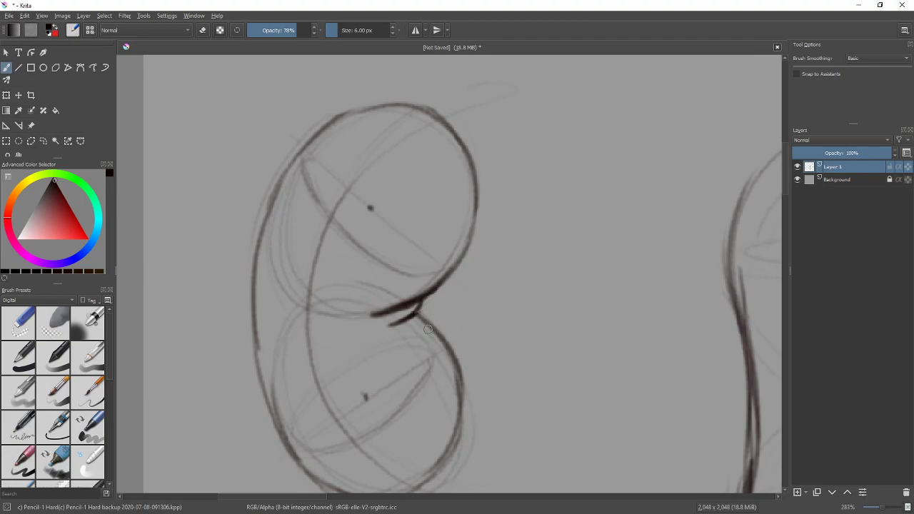
drag(501, 309, 531, 269)
drag(528, 303, 465, 275)
mouse_move(466, 276)
mouse_down()
mouse_move(480, 291)
mouse_move(477, 270)
mouse_move(356, 247)
mouse_up()
key(ctrl+z)
key(ctrl+z)
key(ctrl+z)
key(ctrl+z)
- Outline a flat lens shape reaching inward from the crease and fill it with dark hatching
mouse_move(427, 261)
mouse_down()
mouse_move(368, 252)
mouse_move(357, 264)
mouse_move(358, 255)
mouse_move(380, 251)
mouse_up()
mouse_move(356, 270)
mouse_down()
mouse_move(394, 249)
mouse_move(421, 259)
mouse_up()
drag(348, 224, 377, 248)
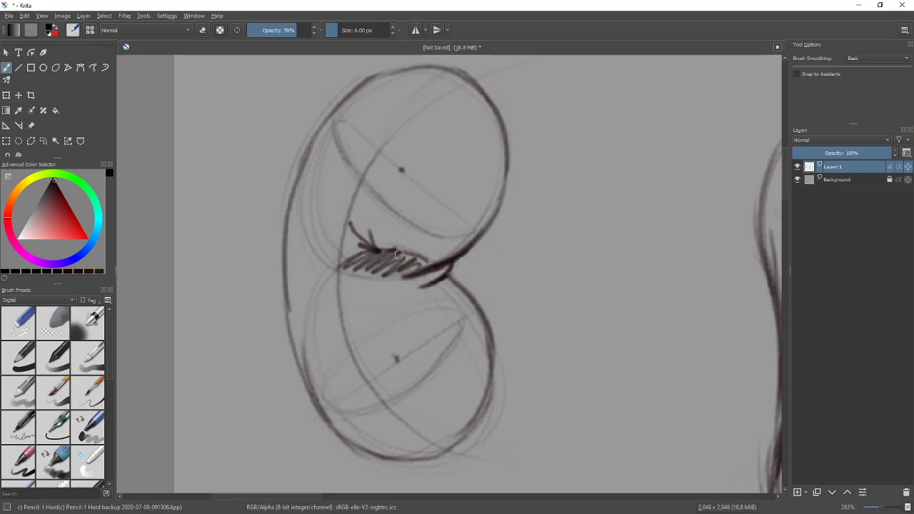
mouse_move(414, 301)
mouse_down()
mouse_move(480, 271)
mouse_move(485, 282)
mouse_up()
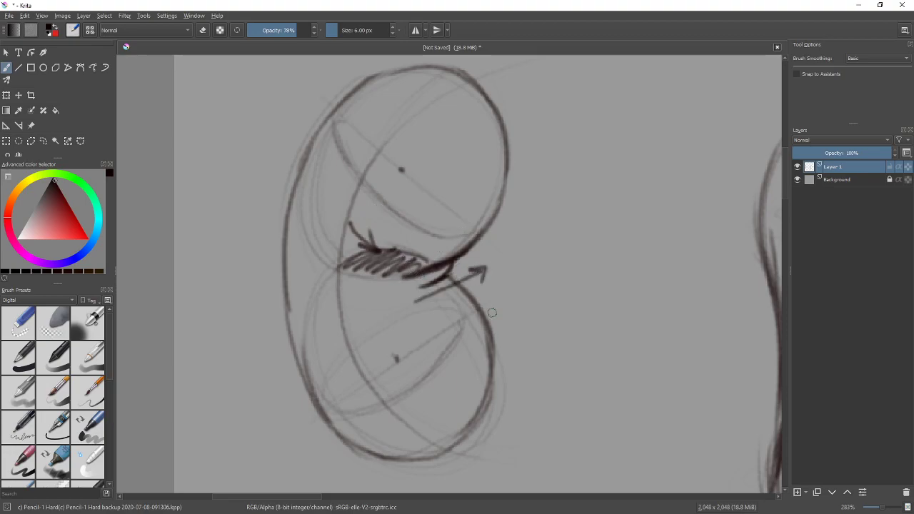
key(ctrl+z)
key(ctrl+z)
key(ctrl+z)
key(ctrl+z)
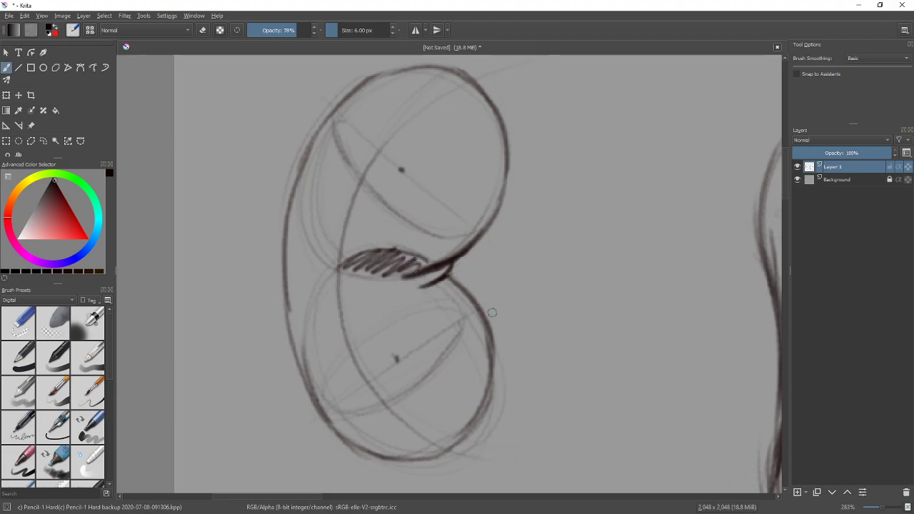
drag(425, 269, 437, 266)
mouse_move(420, 297)
mouse_down()
mouse_move(475, 267)
mouse_move(476, 280)
mouse_up()
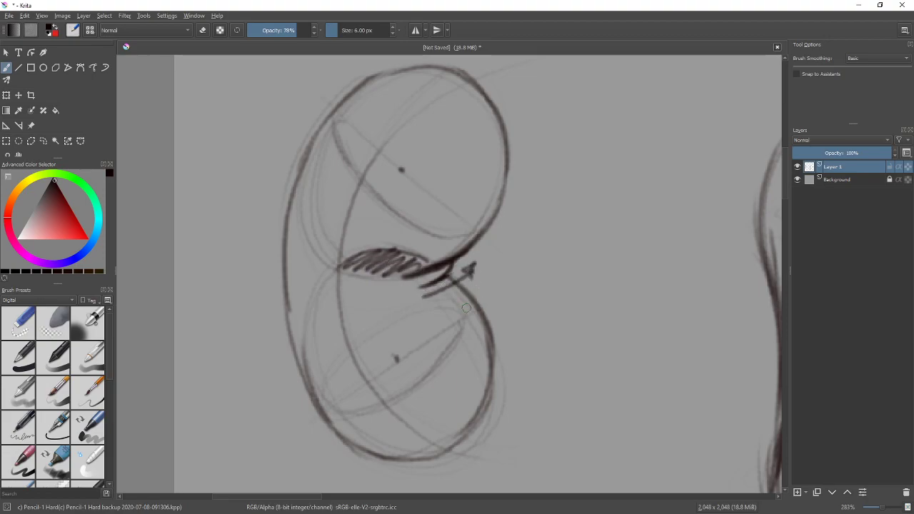
key(ctrl+z)
key(ctrl+z)
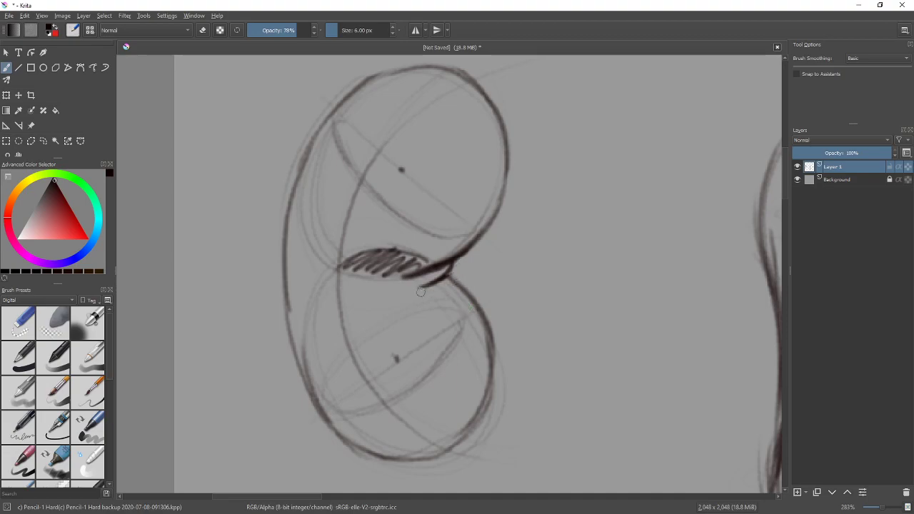
- Draw overlapping rounded folds stacked below and outside the pinch to show the squashed side bulging outward
drag(383, 284, 428, 279)
mouse_move(385, 279)
mouse_down()
mouse_move(374, 281)
mouse_move(410, 282)
mouse_move(449, 260)
mouse_move(432, 260)
mouse_up()
drag(433, 258, 438, 256)
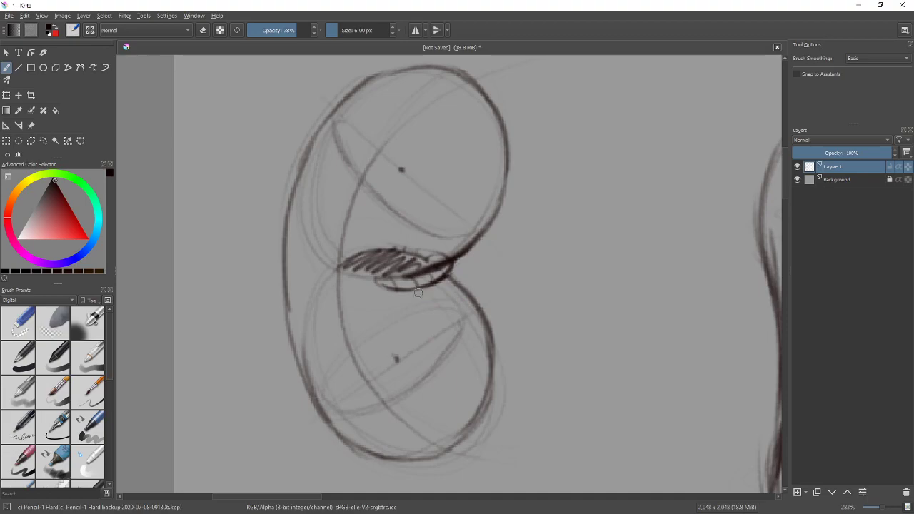
mouse_move(416, 292)
mouse_down()
mouse_move(464, 288)
mouse_move(464, 256)
mouse_move(441, 294)
mouse_move(452, 249)
mouse_move(461, 254)
mouse_move(438, 253)
mouse_move(462, 282)
mouse_move(440, 300)
mouse_up()
mouse_move(521, 184)
mouse_down()
mouse_move(535, 231)
mouse_move(556, 232)
mouse_up()
mouse_move(516, 342)
mouse_down()
mouse_move(533, 299)
mouse_move(553, 307)
mouse_up()
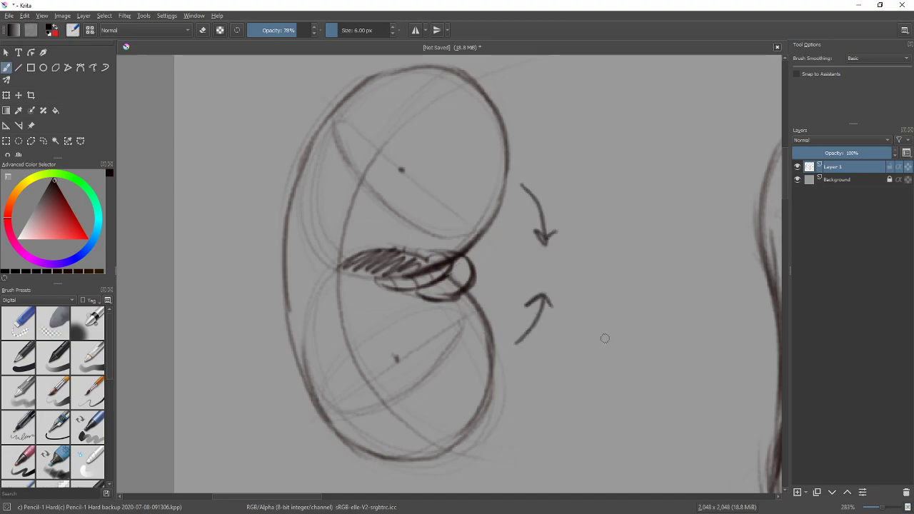
key(ctrl+z)
key(ctrl+z)
key(ctrl+z)
key(ctrl+z)
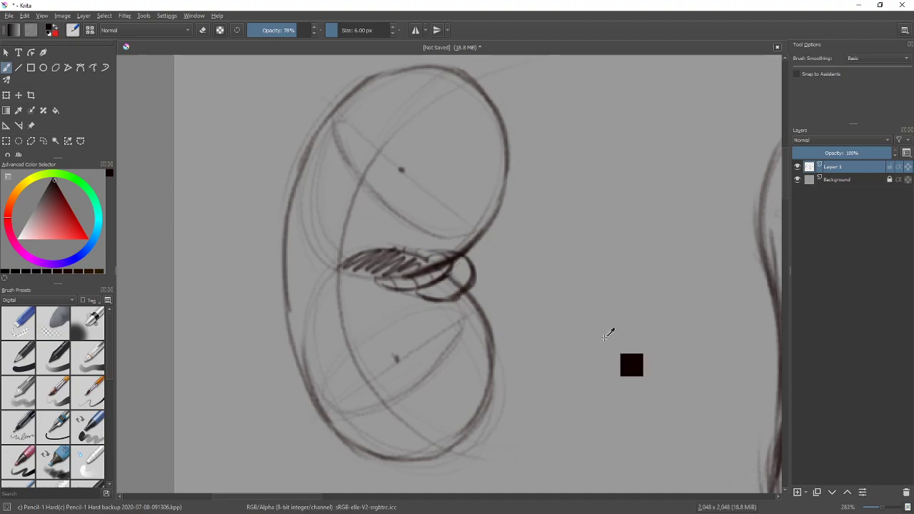
- In the empty area above and between the beans, draw a gently curved line of action with opposing up and down arrows beside it
mouse_move(592, 294)
mouse_down()
mouse_move(555, 294)
mouse_move(408, 396)
mouse_up()
drag(489, 228, 427, 408)
drag(439, 297, 494, 319)
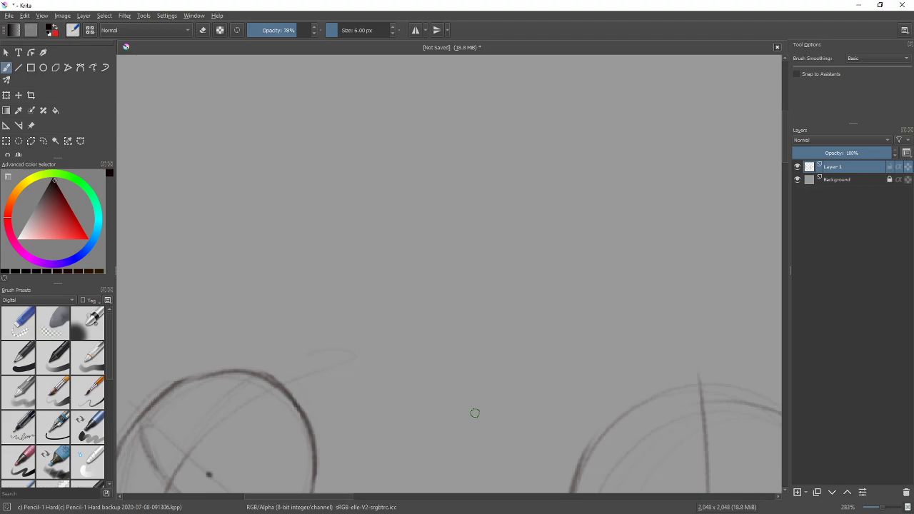
drag(458, 301, 424, 260)
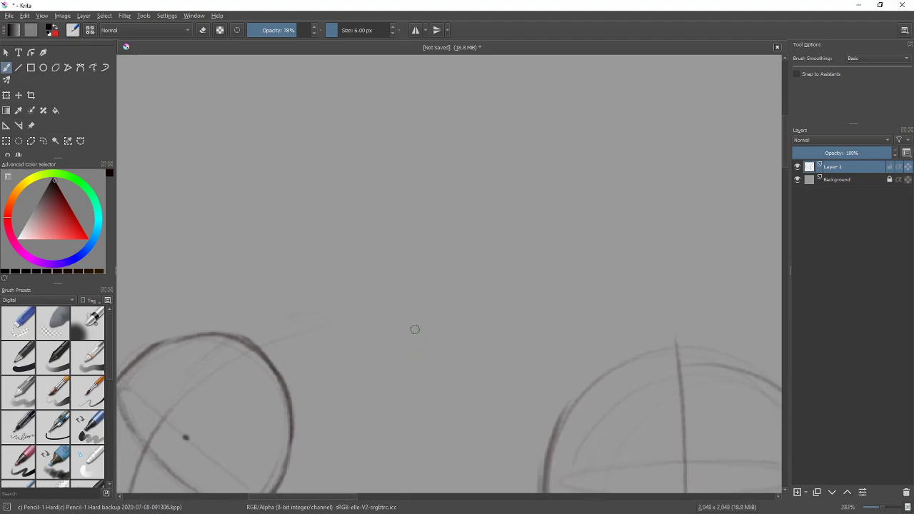
drag(405, 389, 473, 115)
drag(405, 391, 473, 116)
drag(451, 280, 449, 265)
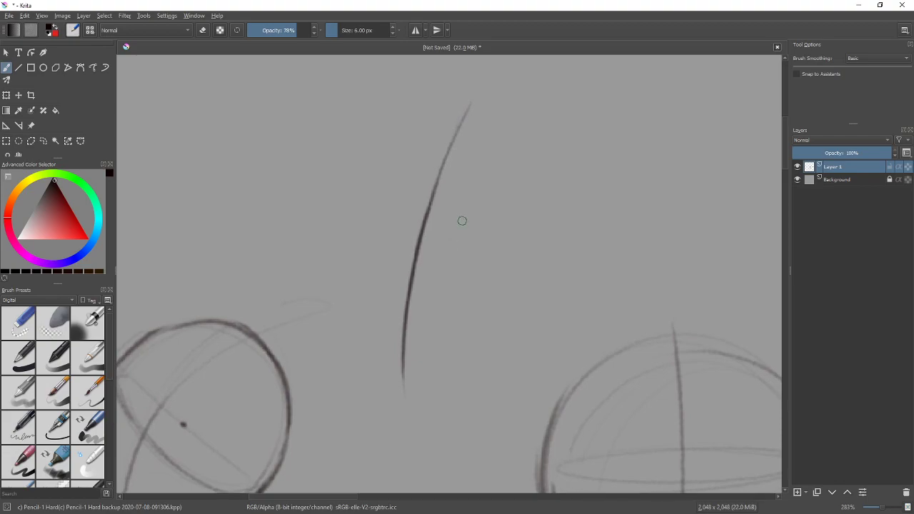
mouse_move(506, 169)
mouse_down()
mouse_move(522, 119)
mouse_move(508, 130)
mouse_up()
mouse_move(485, 310)
mouse_down()
mouse_move(479, 386)
mouse_move(489, 391)
mouse_up()
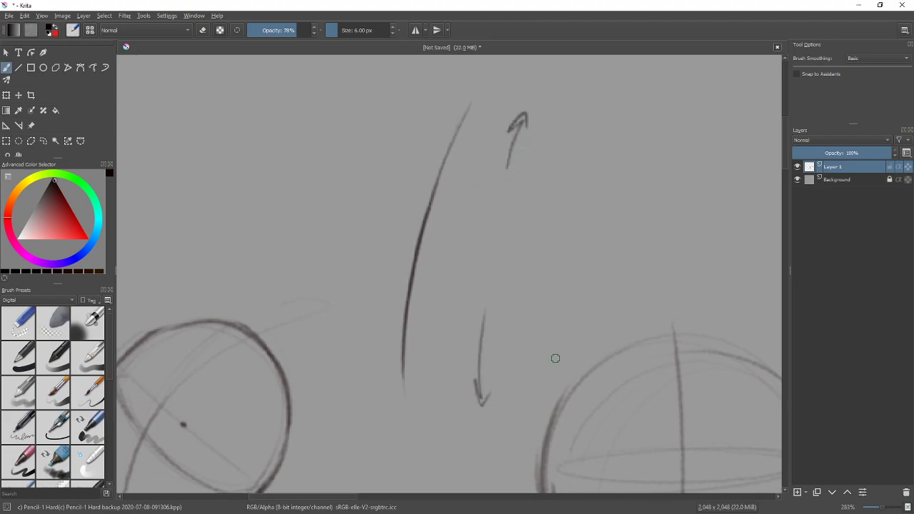
- Sketch two narrow tilted ovals with a small gap along the new line of action, and darken the upper oval's lower edge
mouse_move(433, 310)
mouse_down()
mouse_move(547, 98)
mouse_move(579, 62)
mouse_move(209, 205)
mouse_move(397, 347)
mouse_move(417, 278)
mouse_up()
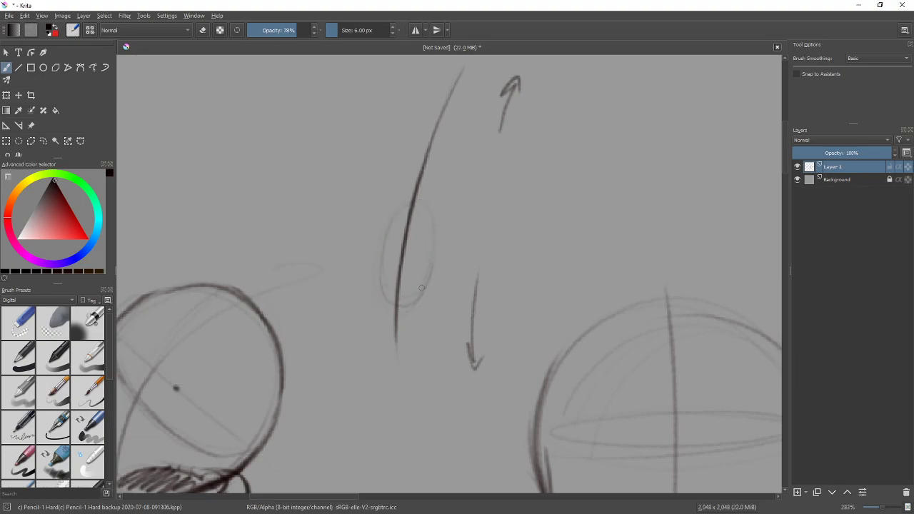
mouse_move(425, 193)
mouse_down()
mouse_move(380, 290)
mouse_move(391, 307)
mouse_up()
drag(455, 143, 435, 225)
mouse_move(451, 166)
mouse_down()
mouse_move(445, 208)
mouse_move(386, 244)
mouse_up()
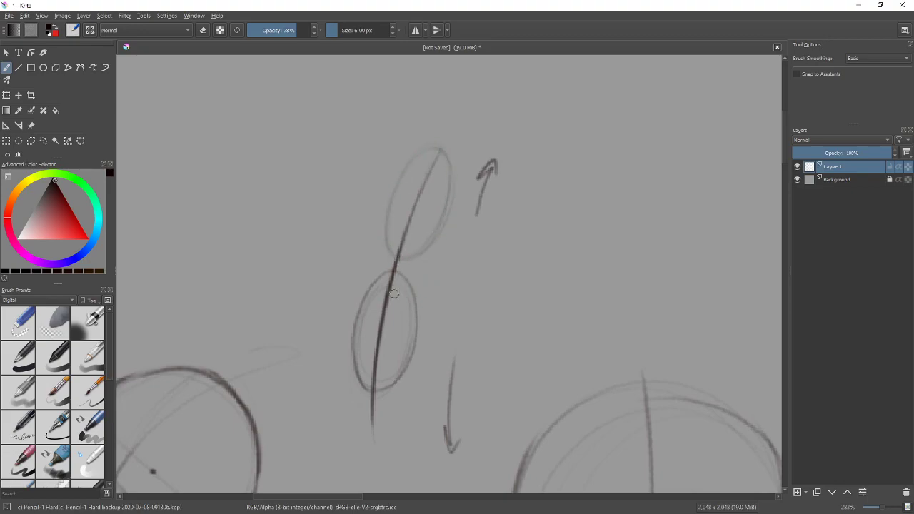
mouse_move(410, 256)
mouse_down()
mouse_move(399, 260)
mouse_move(453, 201)
mouse_up()
key(ctrl+z)
drag(418, 251, 450, 192)
drag(364, 230, 399, 140)
drag(333, 311, 334, 384)
mouse_move(327, 373)
mouse_down()
mouse_move(333, 389)
mouse_move(349, 379)
mouse_up()
key(ctrl+z)
key(ctrl+z)
key(ctrl+z)
key(ctrl+z)
- Join the two narrow ovals with dark contours on both sides that curve inward at the waist
mouse_move(455, 249)
mouse_down()
mouse_move(504, 188)
mouse_move(481, 252)
mouse_up()
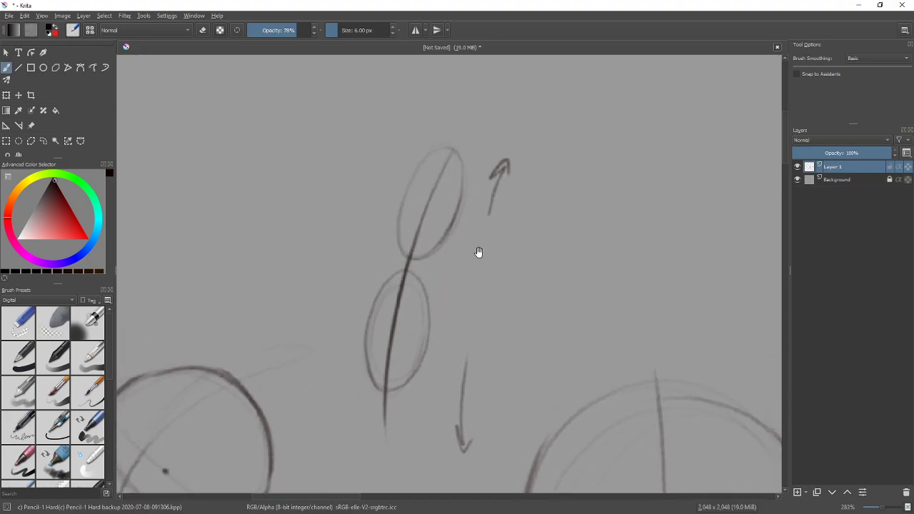
drag(366, 315, 398, 235)
drag(385, 275, 404, 192)
drag(397, 231, 425, 157)
drag(399, 240, 366, 329)
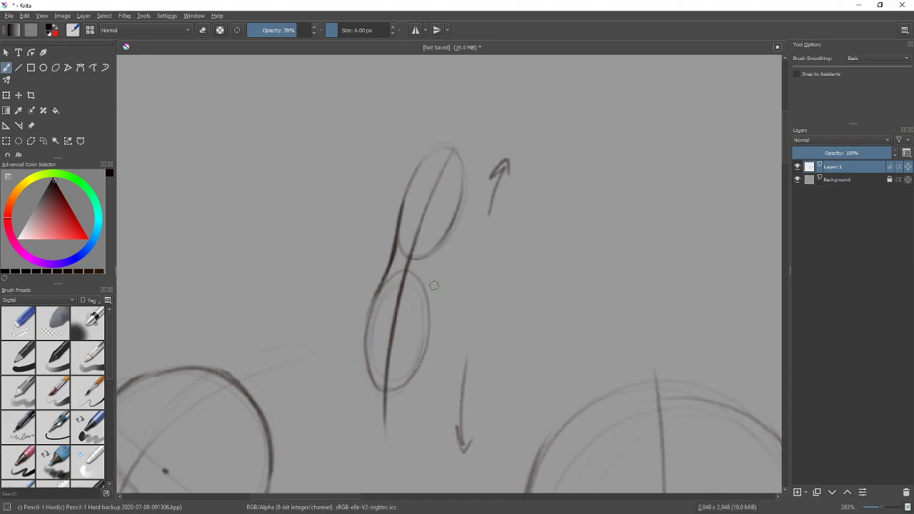
mouse_move(429, 340)
mouse_down()
mouse_move(426, 270)
mouse_move(423, 280)
mouse_move(457, 221)
mouse_up()
drag(427, 258, 460, 197)
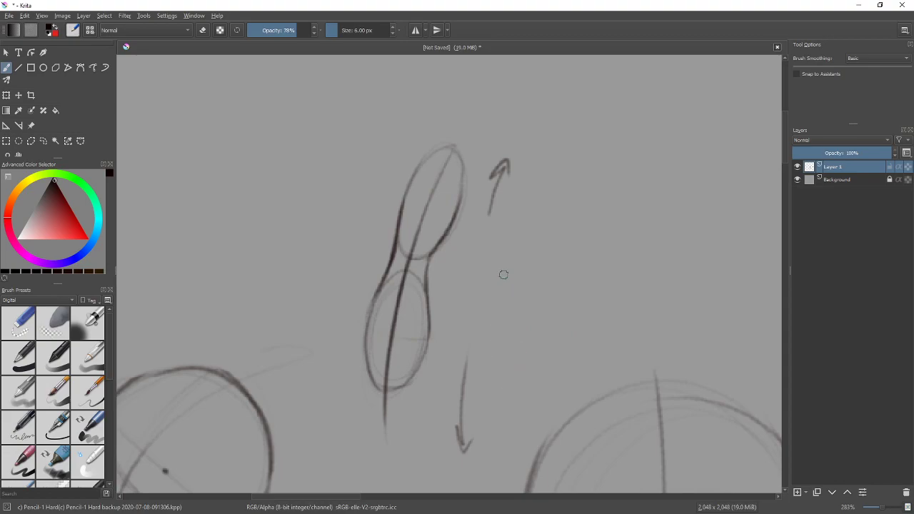
- Darken the curved cross-contour running across the lower lobe of the bent bean
mouse_move(436, 367)
mouse_down()
mouse_move(509, 299)
mouse_move(618, 135)
mouse_up()
drag(513, 345, 512, 210)
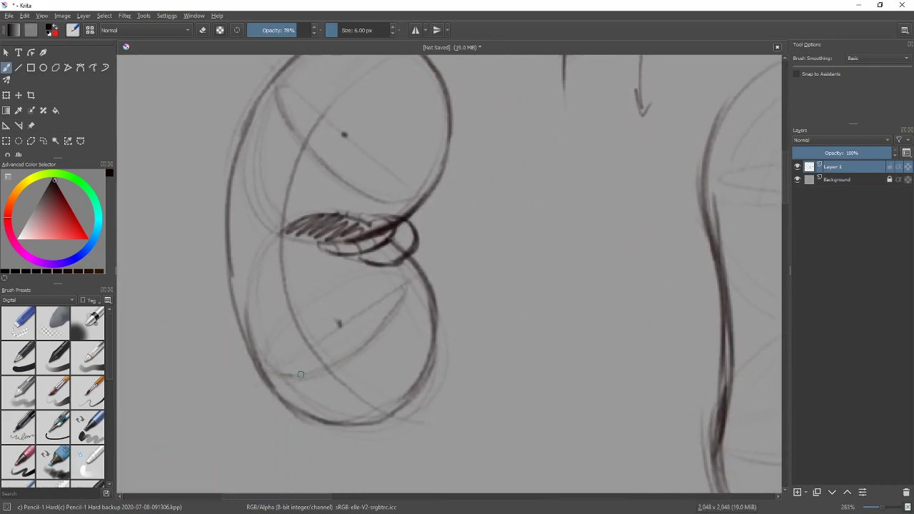
scroll(415, 282, up, 4)
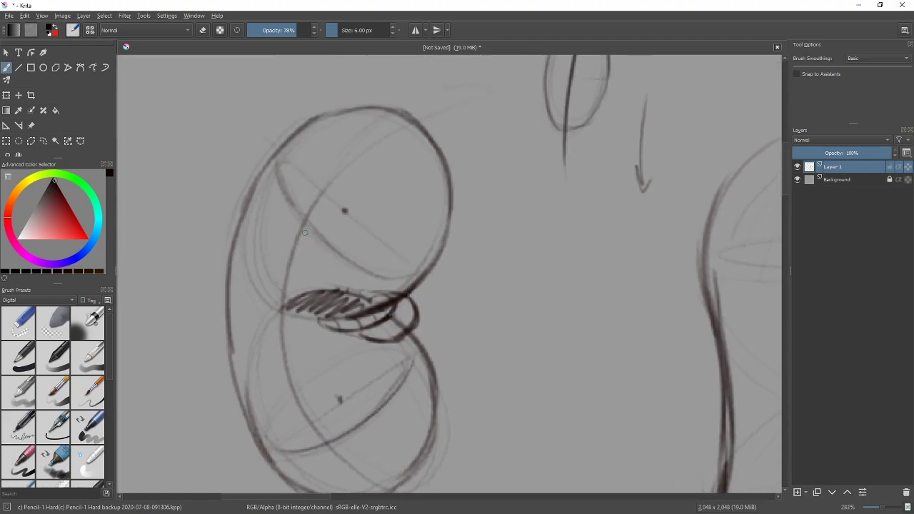
- Draw curved cross-contours around both narrow ovals of the stretched bean and darken the upper oval's outer edge
drag(591, 194, 509, 364)
drag(540, 222, 535, 254)
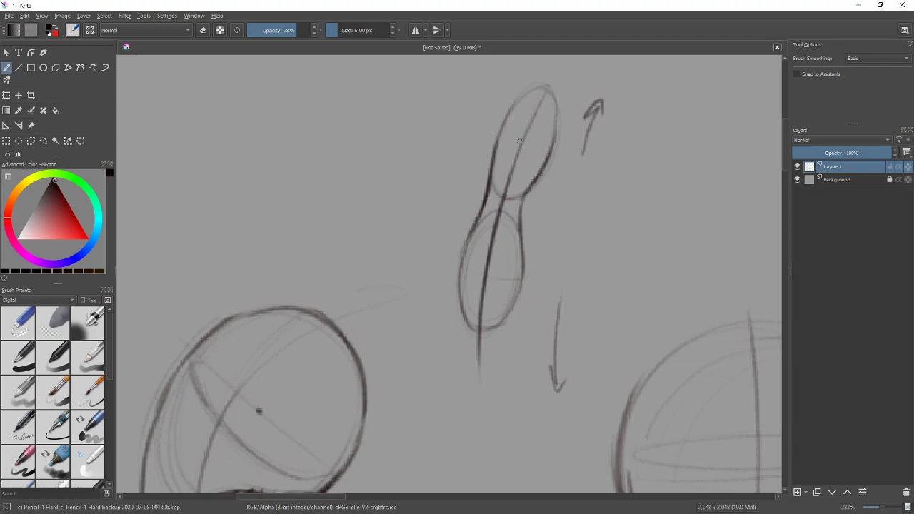
drag(500, 140, 538, 149)
drag(500, 134, 545, 149)
mouse_move(463, 267)
mouse_down()
mouse_move(521, 280)
mouse_move(466, 267)
mouse_up()
drag(658, 265, 530, 293)
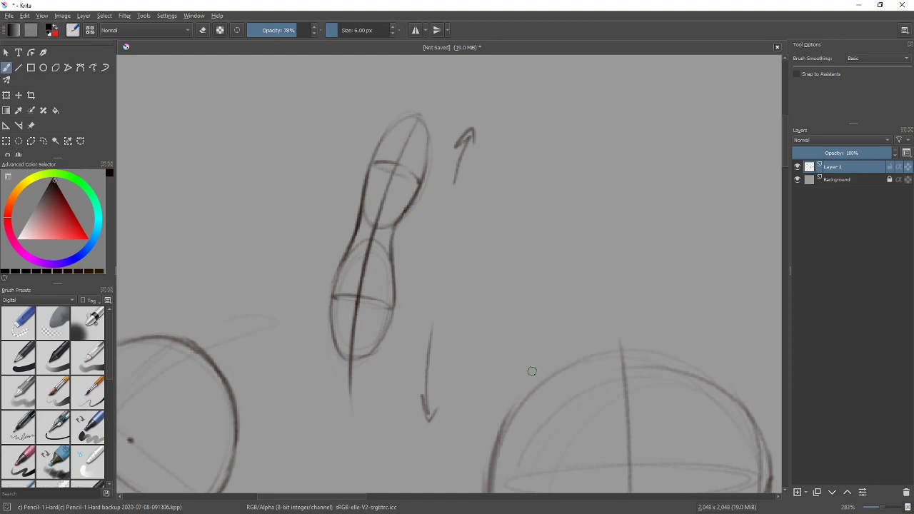
drag(422, 118, 427, 155)
drag(427, 123, 417, 199)
- Draw a curved line of action in the empty area beside the stretched bean, with a faint wide oval around its lower end
drag(549, 288, 509, 336)
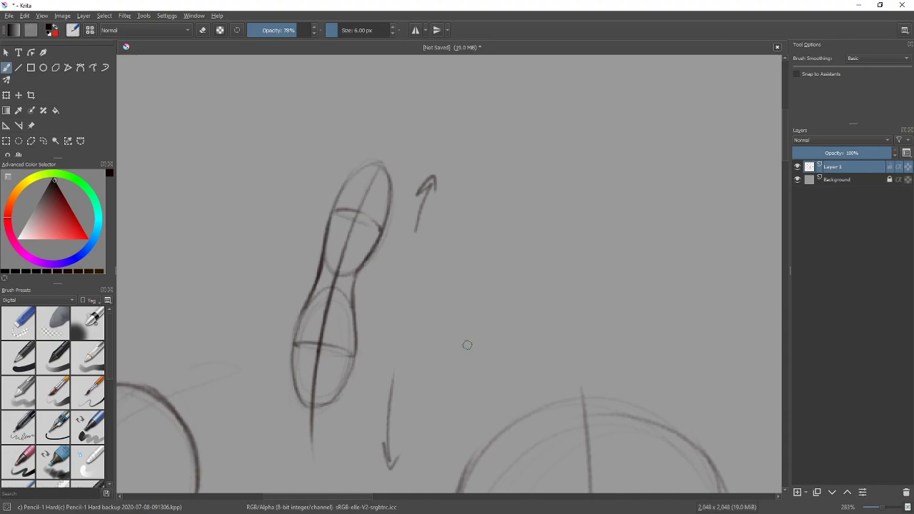
mouse_move(464, 333)
mouse_down()
mouse_move(679, 150)
mouse_move(555, 197)
mouse_move(400, 322)
mouse_up()
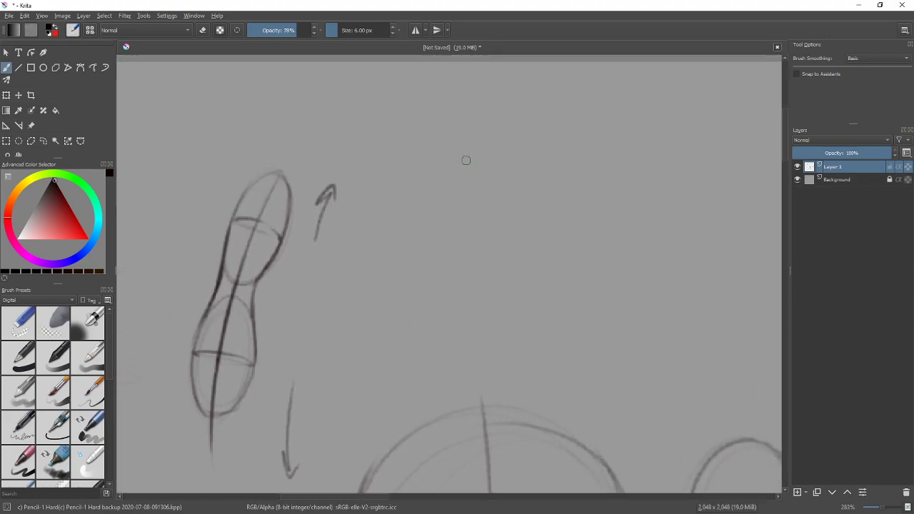
drag(439, 144, 447, 322)
key(ctrl+z)
drag(429, 142, 469, 337)
key(ctrl+z)
drag(422, 130, 474, 334)
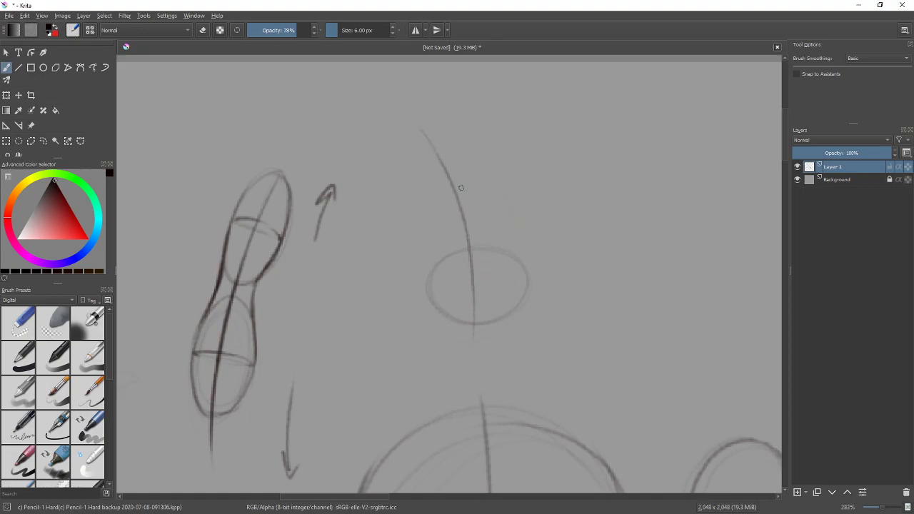
- Sketch a second wide, slightly tilted oval on the line of action, overlapping the top of the lower oval
mouse_move(514, 207)
mouse_down()
mouse_move(418, 225)
mouse_move(517, 226)
mouse_move(428, 208)
mouse_move(518, 231)
mouse_up()
key(ctrl+z)
drag(485, 191, 498, 193)
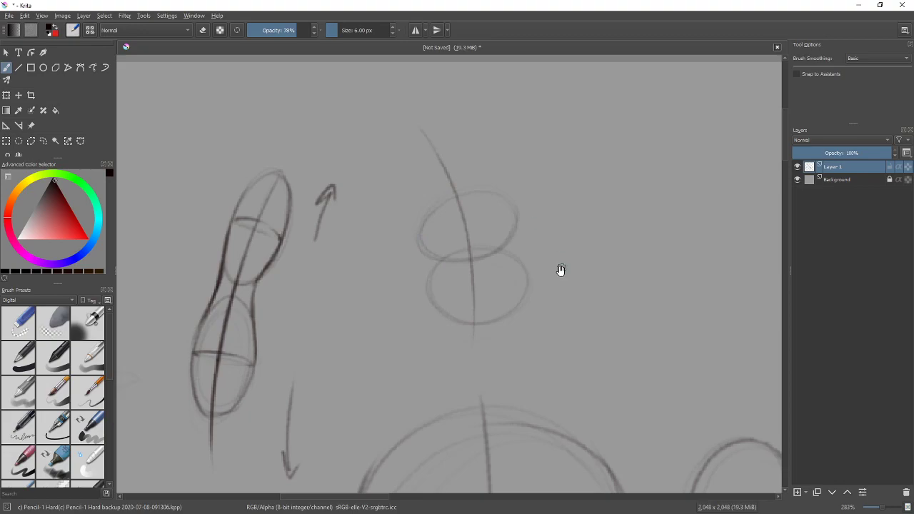
- Mark the lengths of the bent bean's two lobes with straight lines beside it, and remove the marks
drag(543, 300, 700, 179)
drag(461, 347, 643, 139)
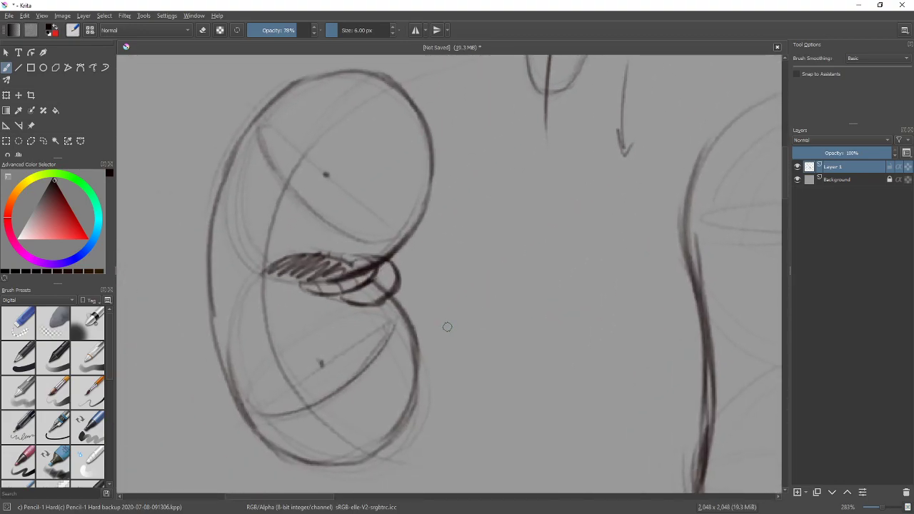
drag(453, 263, 456, 455)
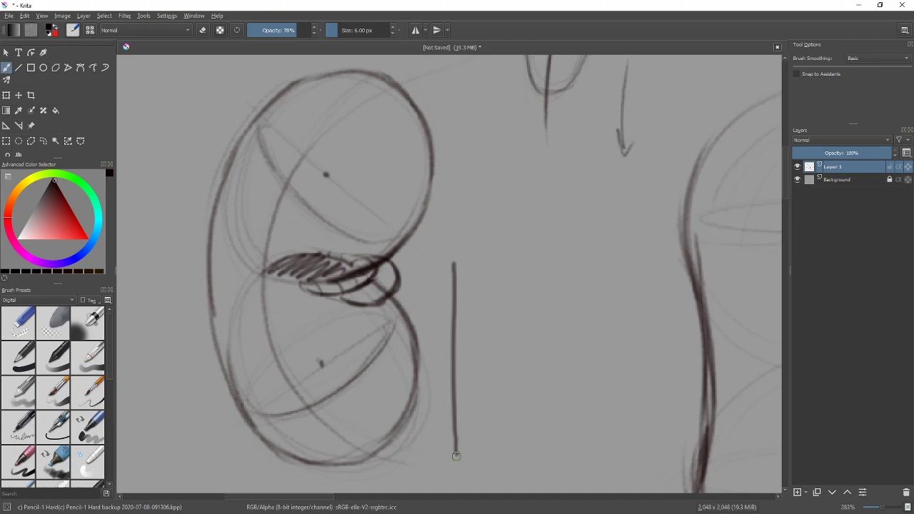
drag(411, 276, 510, 114)
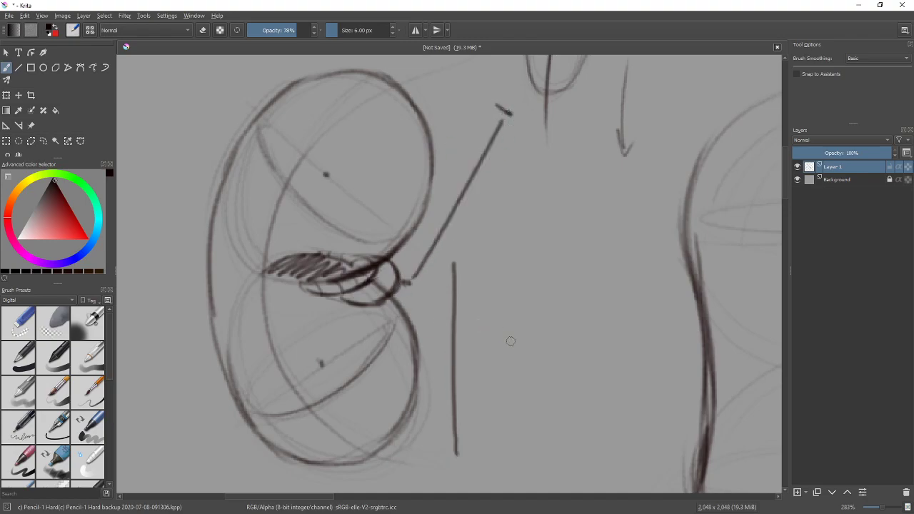
key(ctrl+z)
key(ctrl+z)
key(ctrl+z)
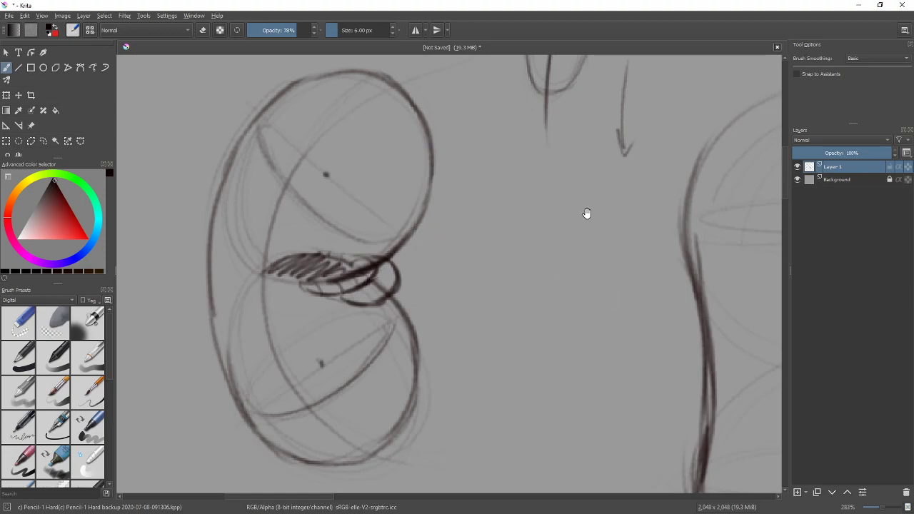
- Mark the lengths and ends of the stretched bean's two ovals with lines alongside it, and remove the marks
drag(586, 218, 455, 433)
drag(546, 254, 478, 321)
drag(343, 245, 370, 151)
drag(330, 282, 317, 387)
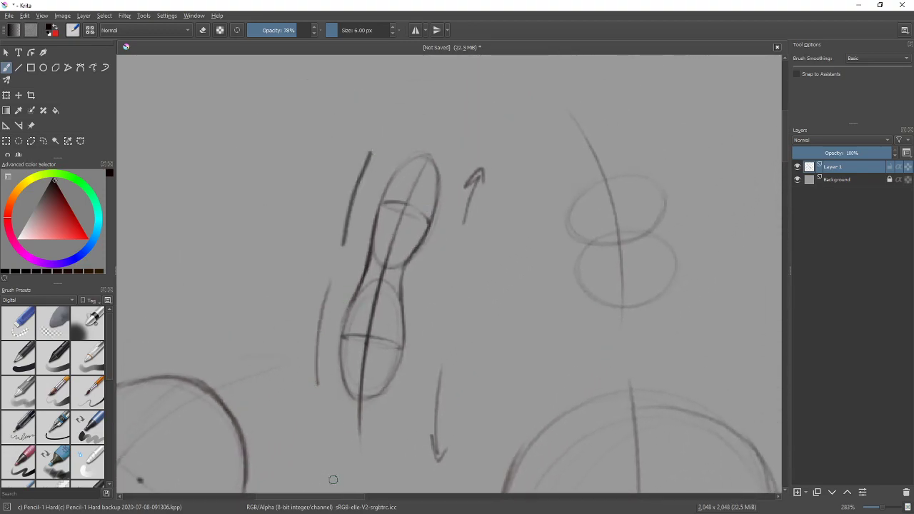
drag(323, 184, 379, 207)
drag(295, 327, 340, 347)
key(ctrl+z)
key(ctrl+z)
key(ctrl+z)
key(ctrl+z)
key(ctrl+z)
- Draw short dark squash folds on both sides where the two wide ovals overlap, leaving the middle open
mouse_move(673, 276)
mouse_down()
mouse_move(524, 289)
mouse_move(524, 265)
mouse_up()
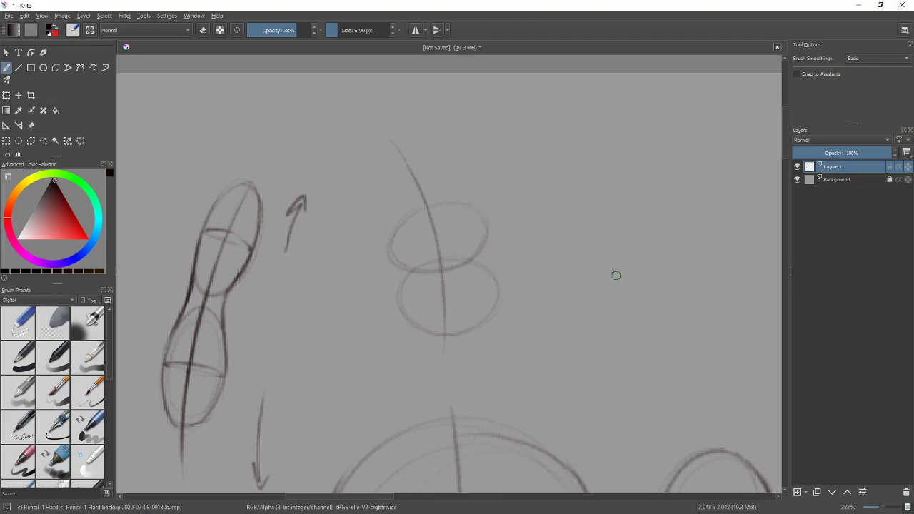
click(492, 179)
key(ctrl+z)
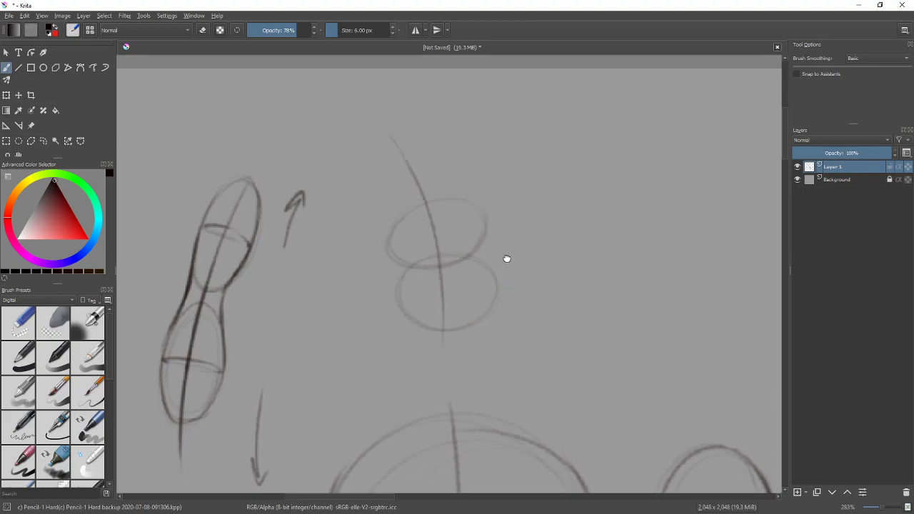
scroll(492, 252, up, 2)
drag(504, 240, 514, 290)
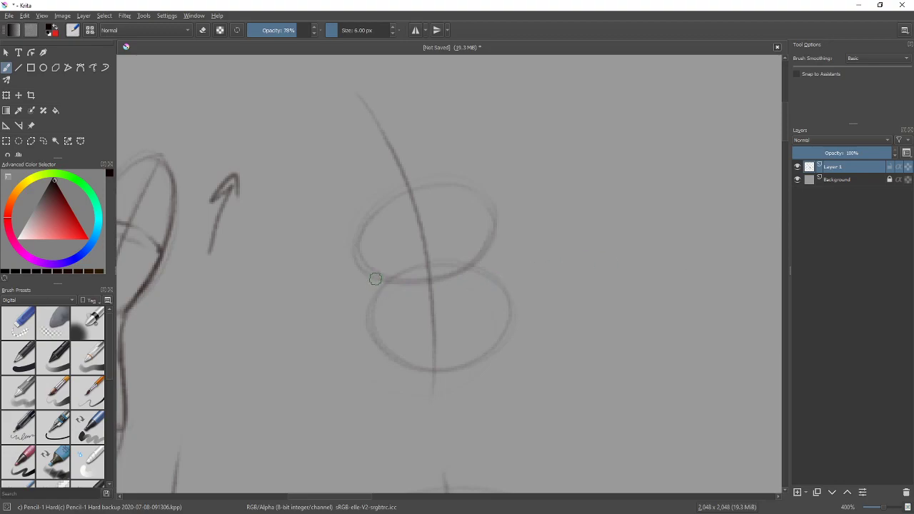
mouse_move(370, 278)
mouse_down()
mouse_move(412, 297)
mouse_move(485, 276)
mouse_move(491, 259)
mouse_up()
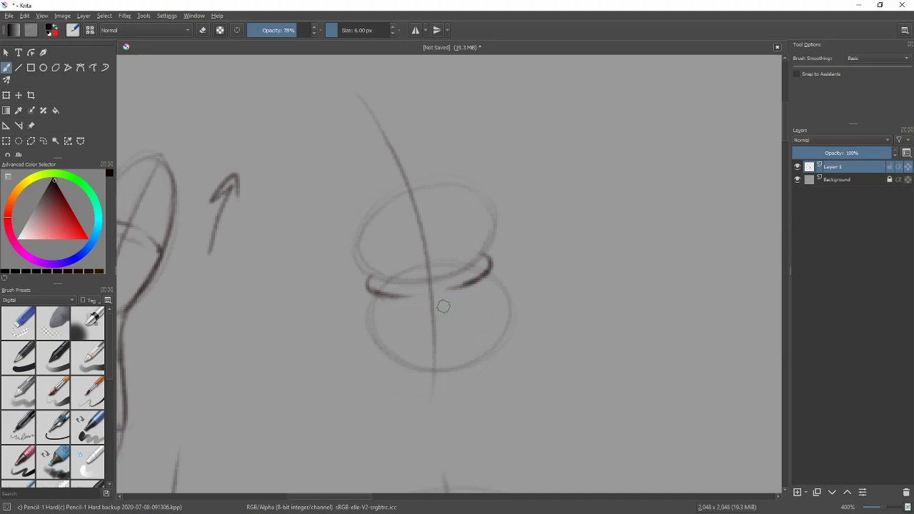
- Try joining the two side folds with one continuous dark line across the middle, and undo it
drag(397, 293, 448, 290)
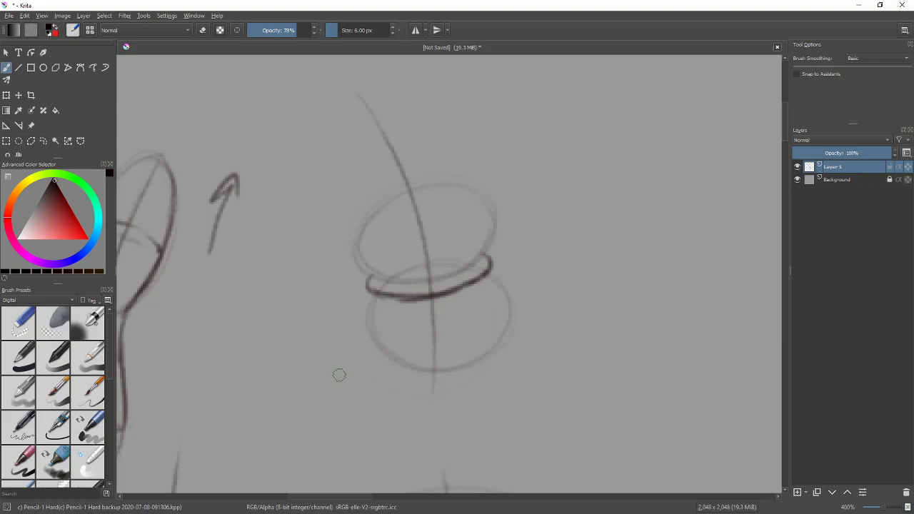
key(ctrl+z)
key(ctrl+z)
mouse_move(447, 321)
mouse_down()
mouse_move(432, 288)
mouse_move(449, 252)
mouse_move(429, 213)
mouse_up()
key(ctrl+z)
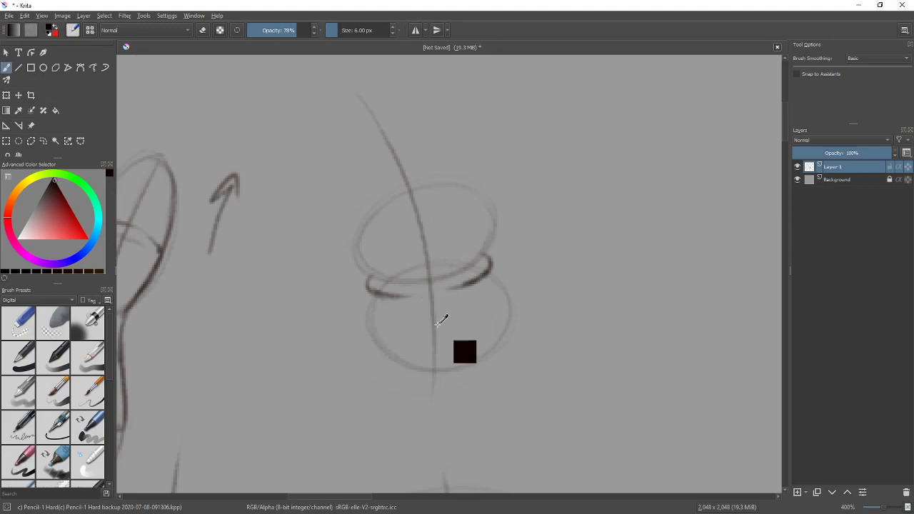
drag(367, 288, 485, 268)
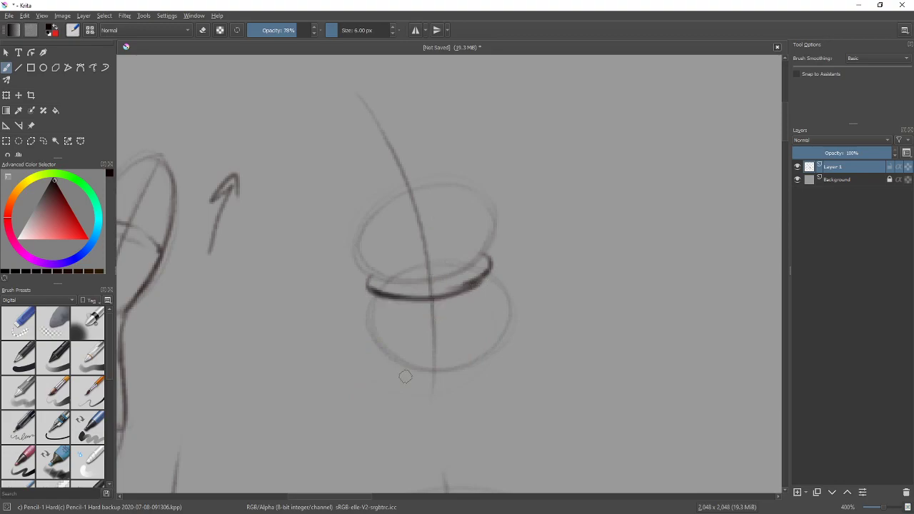
key(ctrl+z)
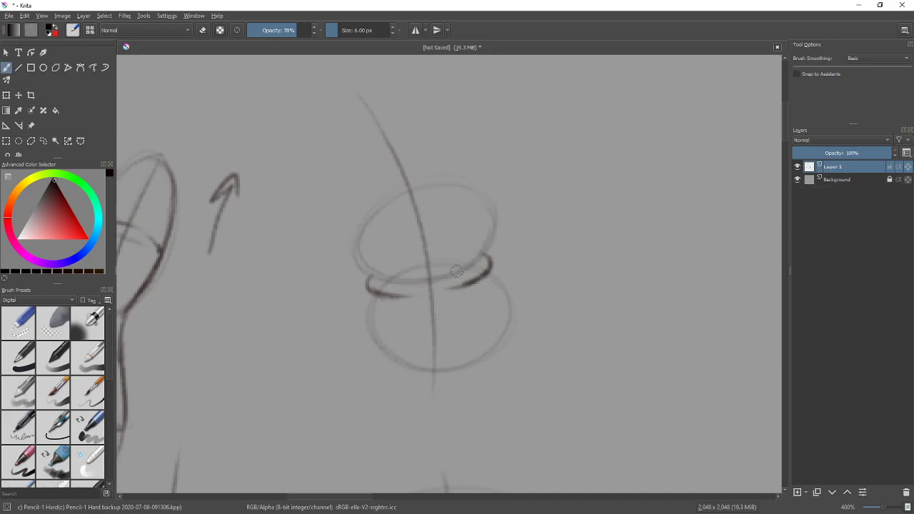
- Darken both sides of the upper wide oval down to the squash folds
mouse_move(446, 273)
mouse_down()
mouse_move(489, 237)
mouse_move(495, 213)
mouse_up()
mouse_move(390, 279)
mouse_down()
mouse_move(370, 218)
mouse_move(359, 249)
mouse_move(362, 230)
mouse_move(378, 210)
mouse_up()
key(ctrl+z)
mouse_move(358, 254)
mouse_down()
mouse_move(381, 207)
mouse_move(400, 193)
mouse_up()
- Darken the sides and underside of the lower wide oval, starting below the squash folds
drag(545, 287, 553, 217)
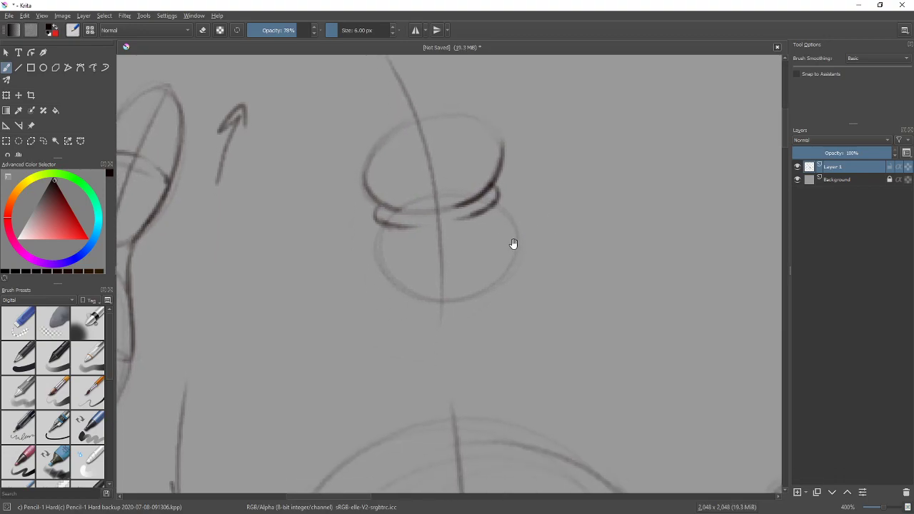
drag(384, 223, 377, 270)
key(ctrl+z)
mouse_move(402, 277)
mouse_down()
mouse_move(474, 294)
mouse_move(518, 241)
mouse_up()
drag(494, 212, 499, 278)
key(ctrl+z)
drag(499, 210, 474, 291)
- Mark a center dot in each wide oval and draw a faint tilted axis line across each one
click(449, 250)
drag(383, 257, 513, 237)
click(437, 164)
drag(364, 183, 504, 149)
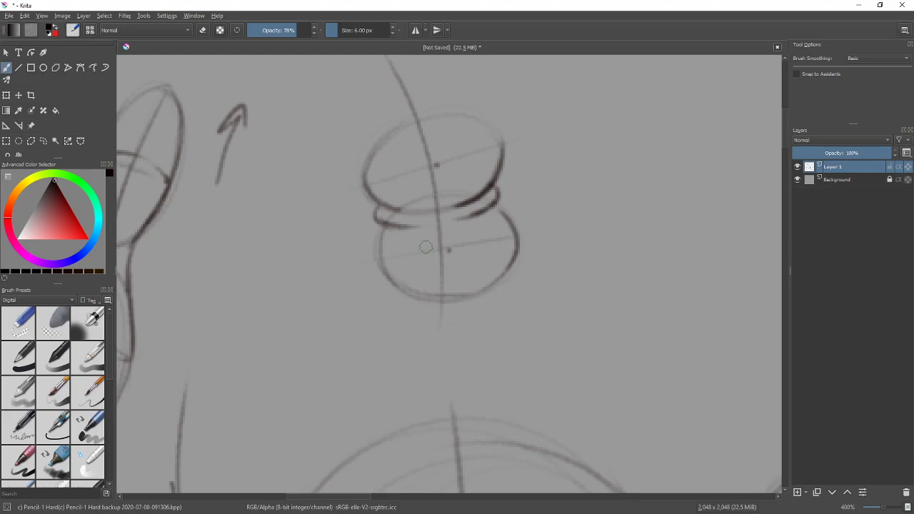
- Draw downward-curving cross-contours from edge to edge across the lower and upper wide ovals
mouse_move(397, 262)
mouse_down()
mouse_move(493, 263)
mouse_move(506, 247)
mouse_up()
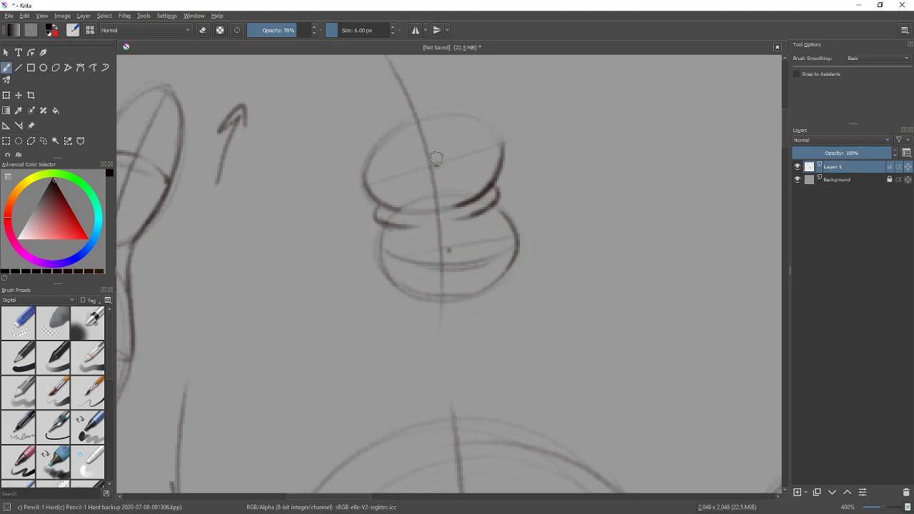
mouse_move(365, 173)
mouse_down()
mouse_move(481, 162)
mouse_move(404, 158)
mouse_move(423, 181)
mouse_up()
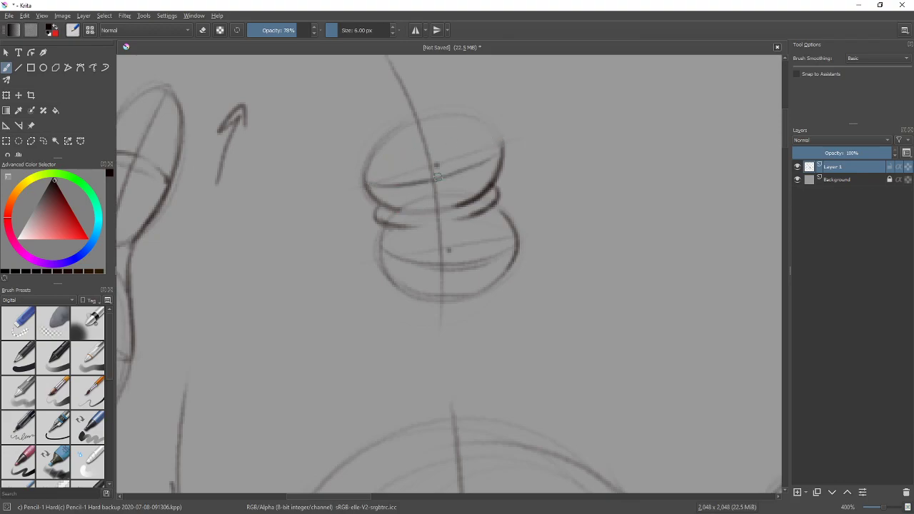
drag(487, 157, 503, 146)
drag(370, 182, 374, 177)
- Cross out the small squashed bean with a large X, and undo both strokes
drag(583, 273, 583, 308)
key(ctrl+minus)
drag(323, 383, 450, 294)
drag(340, 420, 521, 153)
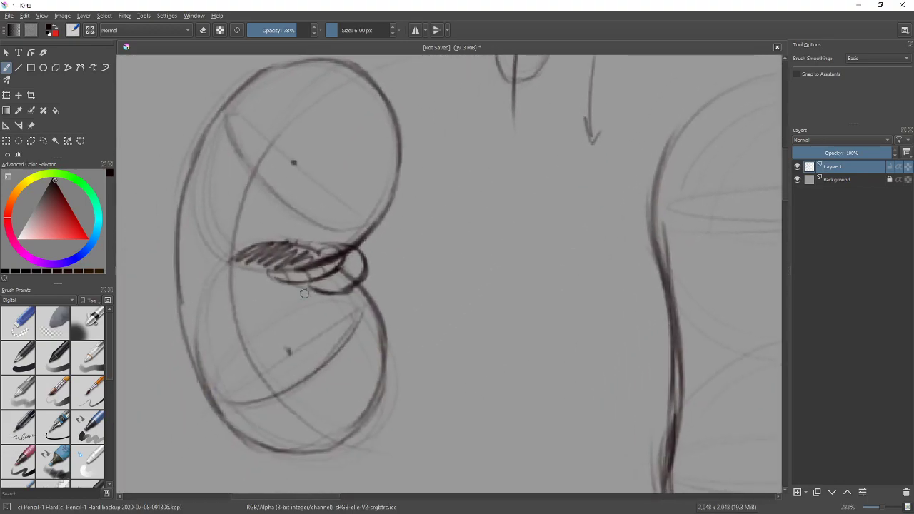
drag(544, 226, 388, 347)
key(minus)
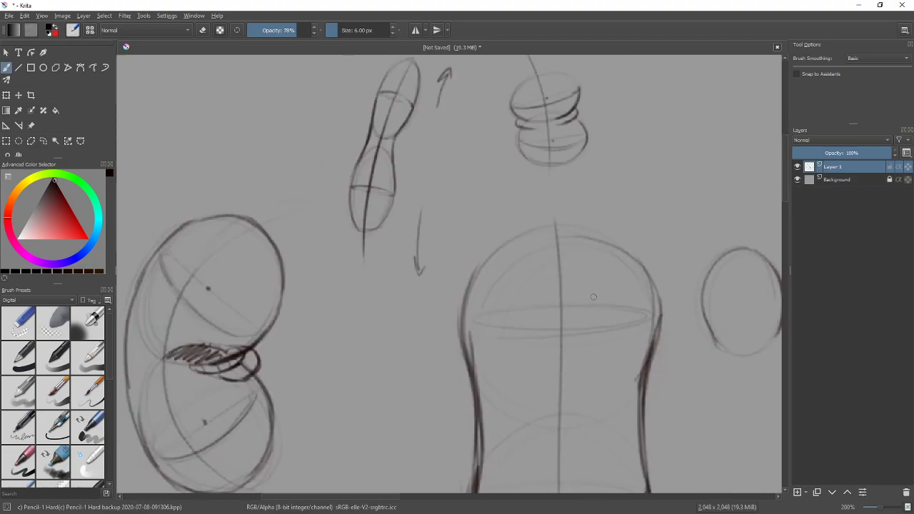
drag(597, 172, 549, 276)
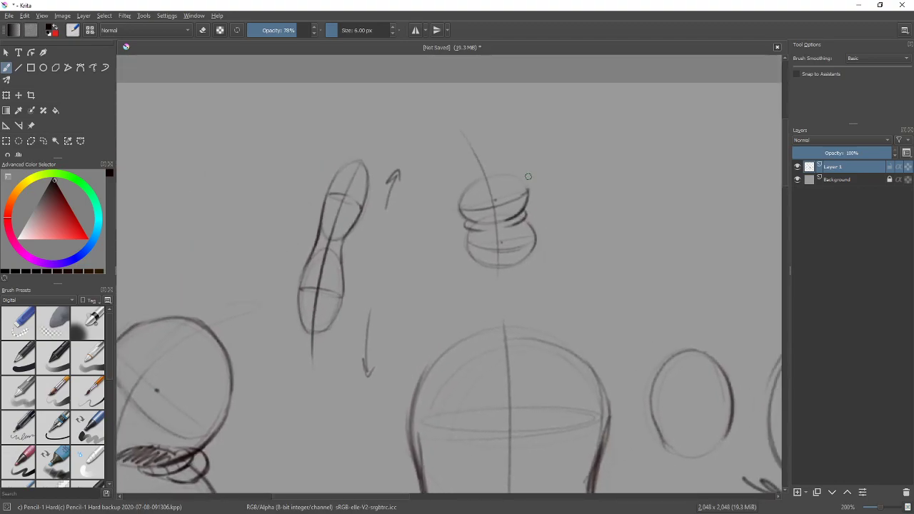
drag(531, 142, 464, 321)
drag(432, 165, 575, 289)
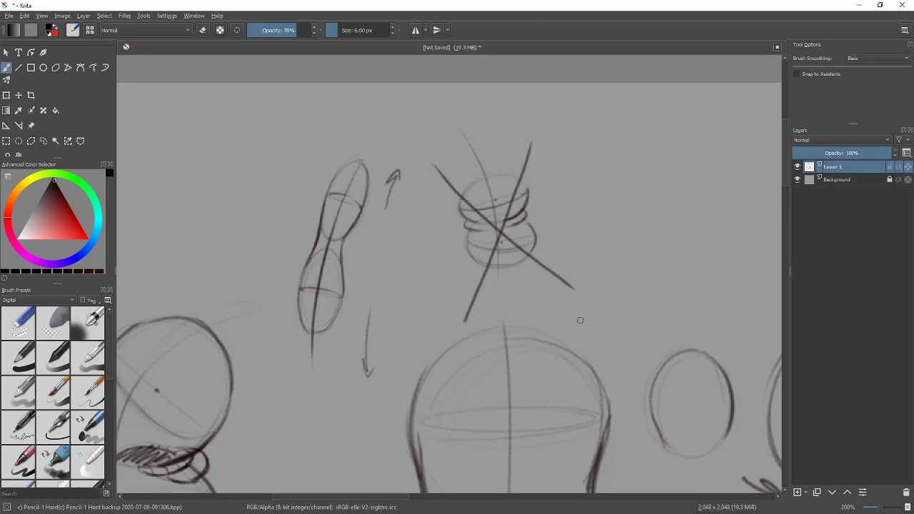
key(ctrl+z)
key(ctrl+z)
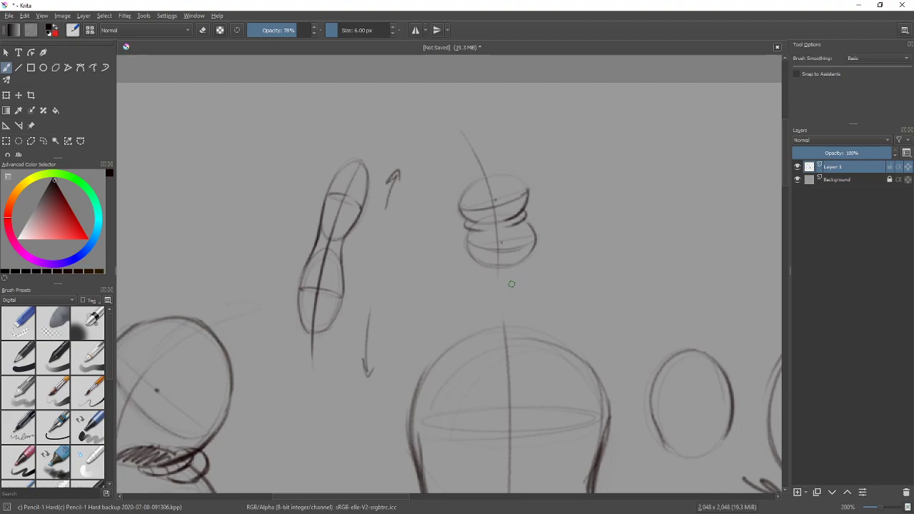
- In the empty area beyond the squashed bean, sketch two narrow stacked ovals with arrows pointing outward in opposite directions
drag(387, 302, 555, 145)
drag(473, 273, 430, 286)
mouse_move(520, 393)
mouse_down()
mouse_move(388, 388)
mouse_move(371, 373)
mouse_up()
drag(419, 198, 432, 272)
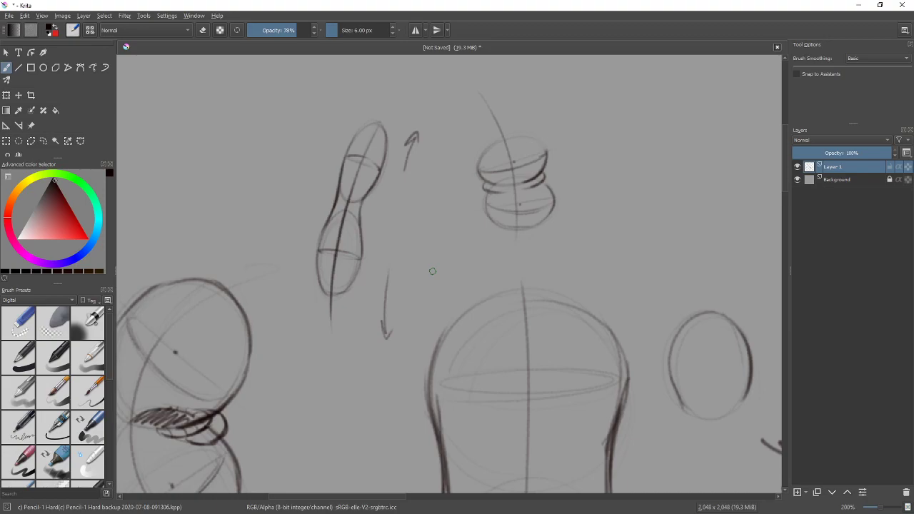
mouse_move(634, 242)
mouse_down()
mouse_move(588, 214)
mouse_move(349, 285)
mouse_up()
mouse_move(467, 251)
mouse_down()
mouse_move(486, 230)
mouse_move(563, 245)
mouse_move(591, 232)
mouse_up()
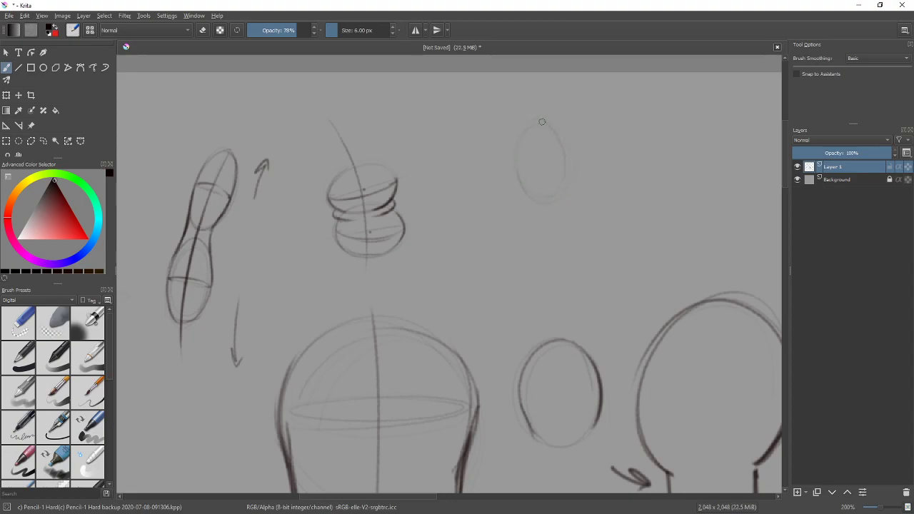
drag(544, 158, 598, 136)
drag(504, 237, 509, 250)
key(ctrl+plus)
drag(635, 223, 503, 320)
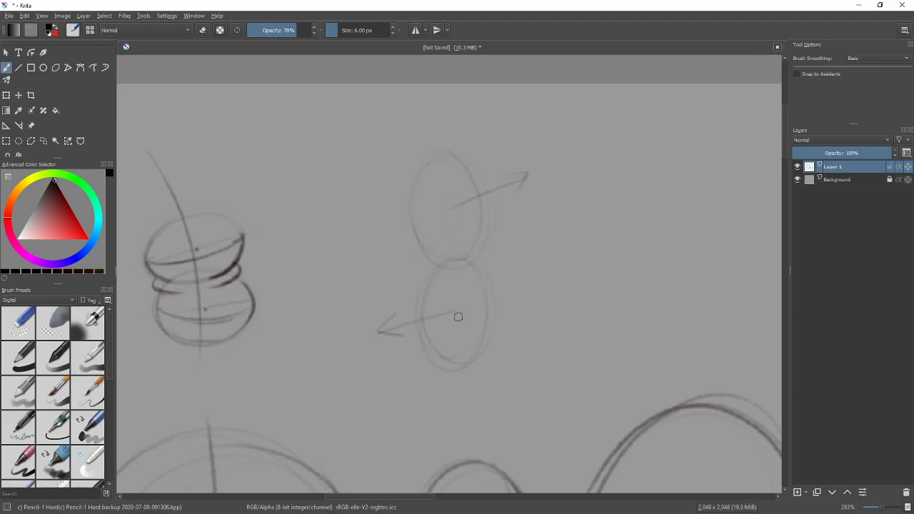
- Draw a curved line of action through both ovals, with cross-contours around their centers and a small dark arrow pointing at the upper one
drag(424, 137, 452, 397)
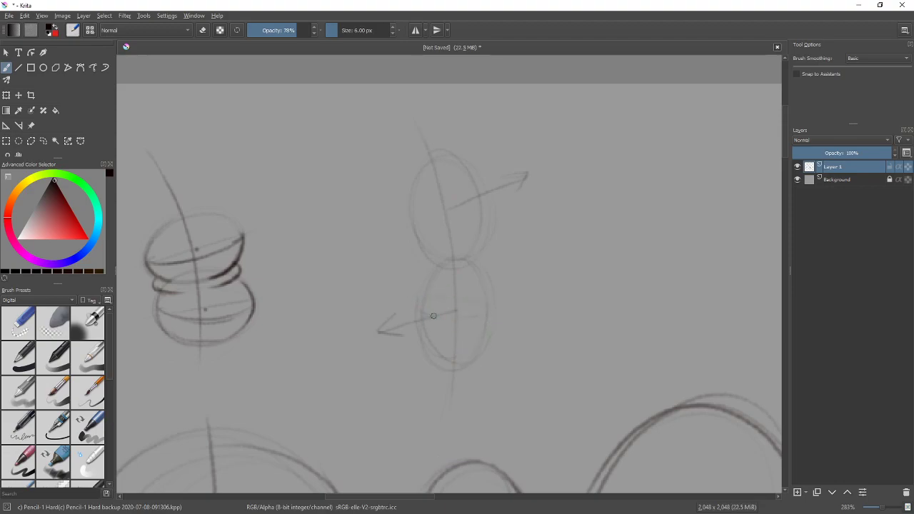
drag(423, 315, 487, 307)
click(446, 214)
mouse_move(415, 225)
mouse_down()
mouse_move(444, 220)
mouse_move(445, 201)
mouse_move(479, 203)
mouse_move(459, 199)
mouse_move(425, 225)
mouse_move(425, 210)
mouse_move(473, 200)
mouse_move(444, 214)
mouse_move(520, 178)
mouse_up()
drag(491, 129, 470, 153)
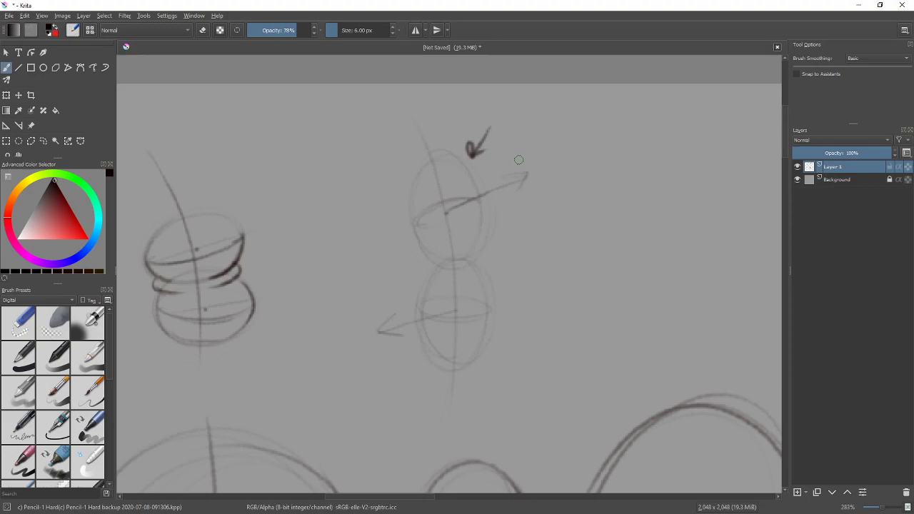
- Undo the last small mark above the upper oval, darken that oval's direction arrow, and label its two sides L and R
key(ctrl+z)
mouse_move(444, 214)
mouse_down()
mouse_move(575, 152)
mouse_move(534, 175)
mouse_move(529, 191)
mouse_up()
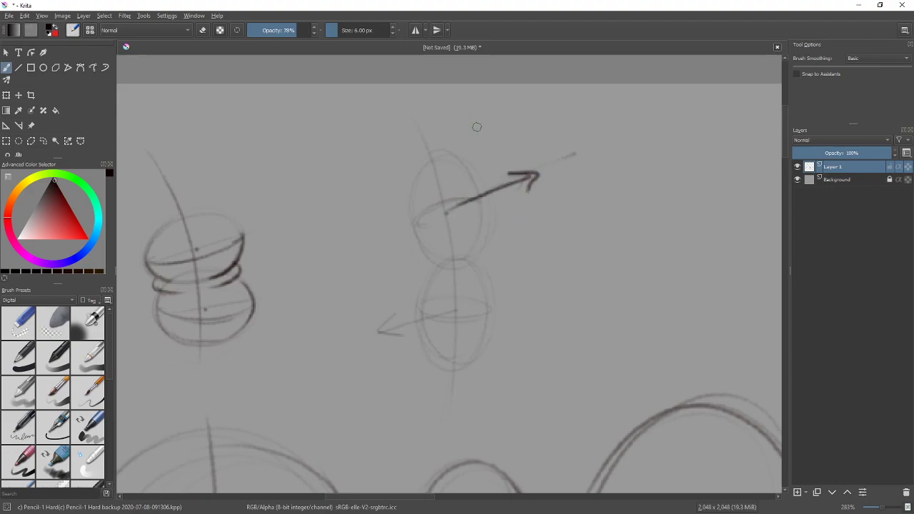
mouse_move(348, 143)
mouse_down()
mouse_move(348, 161)
mouse_move(361, 162)
mouse_up()
mouse_move(485, 140)
mouse_down()
mouse_move(495, 118)
mouse_move(506, 137)
mouse_up()
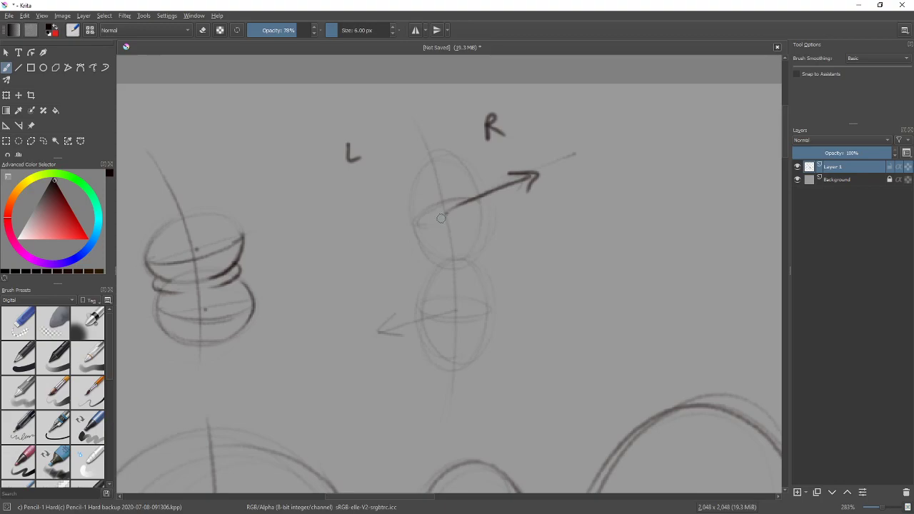
drag(407, 209, 505, 228)
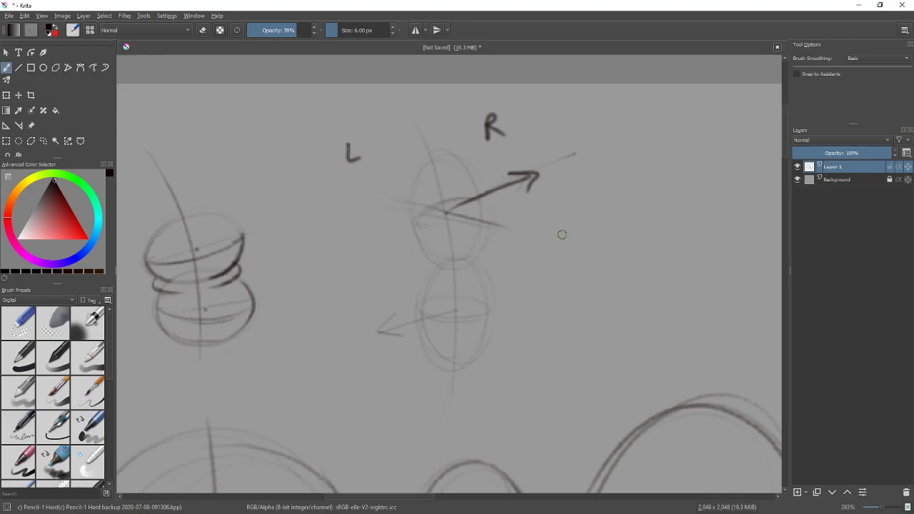
click(426, 207)
click(479, 221)
drag(528, 215, 506, 226)
key(ctrl+z)
key(ctrl+z)
key(ctrl+z)
key(ctrl+z)
key(ctrl+z)
- Mark a dot on the L side of the upper oval's cross-contour and draw a dark side curve sweeping into the waist
click(426, 208)
drag(449, 285, 411, 181)
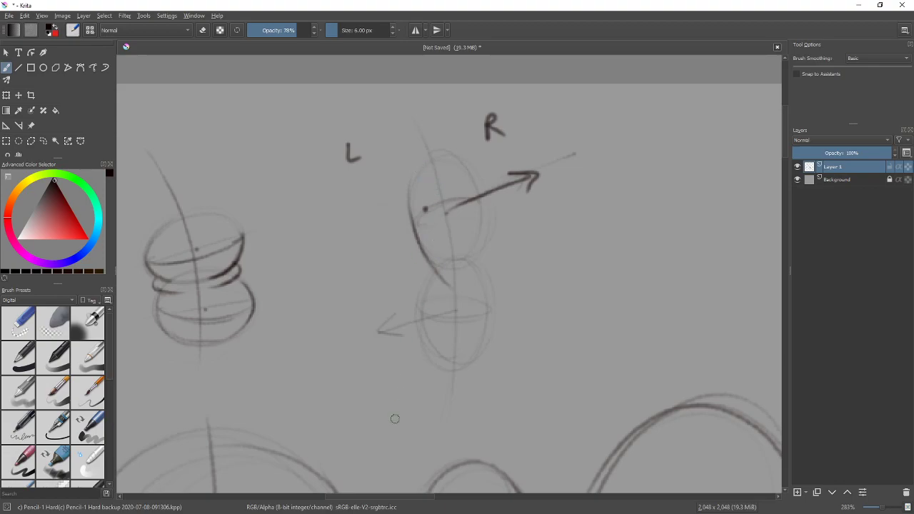
- Darken the lower oval's direction arrow and label that oval's two sides L and R
drag(418, 321, 375, 332)
mouse_move(392, 317)
mouse_down()
mouse_move(375, 333)
mouse_move(393, 336)
mouse_up()
mouse_move(527, 304)
mouse_down()
mouse_move(529, 323)
mouse_move(541, 323)
mouse_up()
mouse_move(355, 292)
mouse_down()
mouse_move(353, 302)
mouse_move(368, 307)
mouse_up()
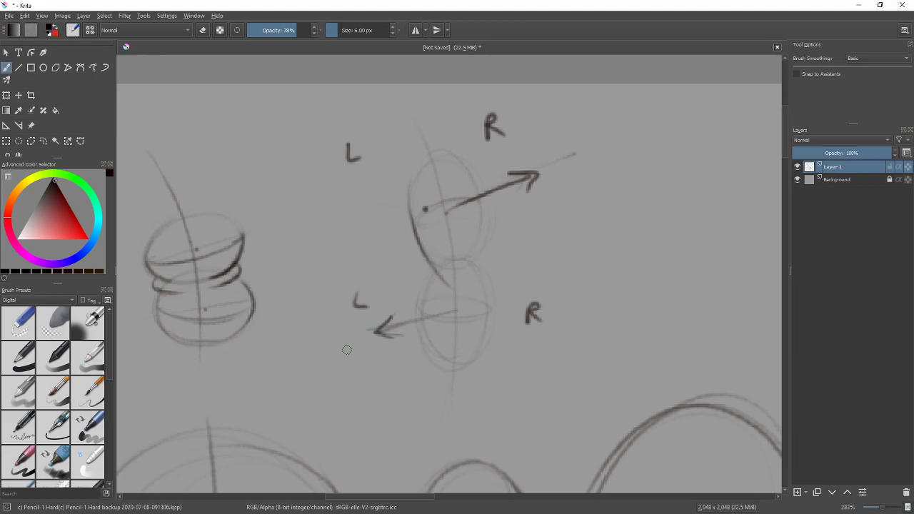
- Add a tilted line ending in a dot on the lower oval's R edge, and darkly outline both ovals with side curves crossing at the waist
mouse_move(476, 313)
mouse_down()
mouse_move(424, 295)
mouse_move(488, 314)
mouse_up()
mouse_move(485, 302)
mouse_down()
mouse_move(468, 245)
mouse_move(487, 316)
mouse_up()
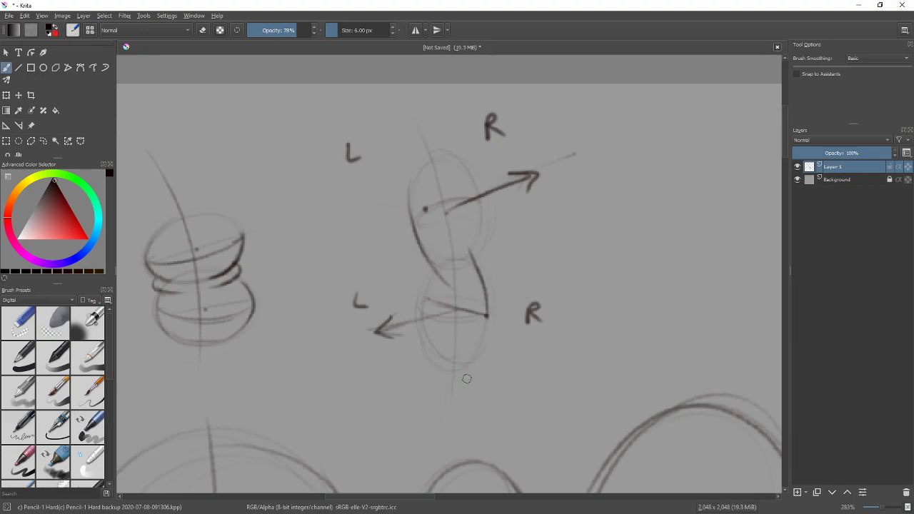
key(plus)
scroll(524, 235, up, 1)
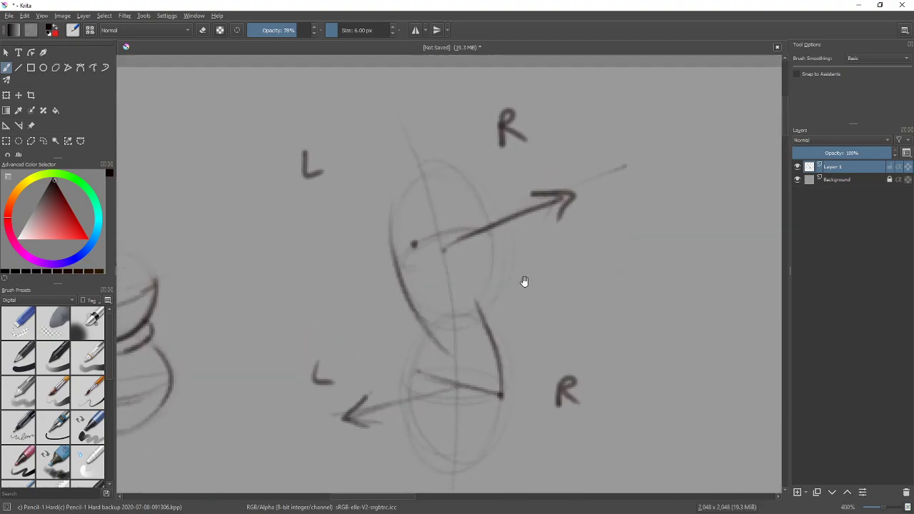
mouse_move(486, 305)
mouse_down()
mouse_move(497, 263)
mouse_move(487, 191)
mouse_move(408, 180)
mouse_move(442, 352)
mouse_move(432, 457)
mouse_move(479, 445)
mouse_move(501, 368)
mouse_move(487, 442)
mouse_move(421, 449)
mouse_move(428, 334)
mouse_up()
mouse_move(405, 379)
mouse_down()
mouse_move(422, 416)
mouse_move(500, 429)
mouse_move(477, 292)
mouse_up()
mouse_move(614, 316)
mouse_down()
mouse_move(614, 267)
mouse_move(586, 257)
mouse_up()
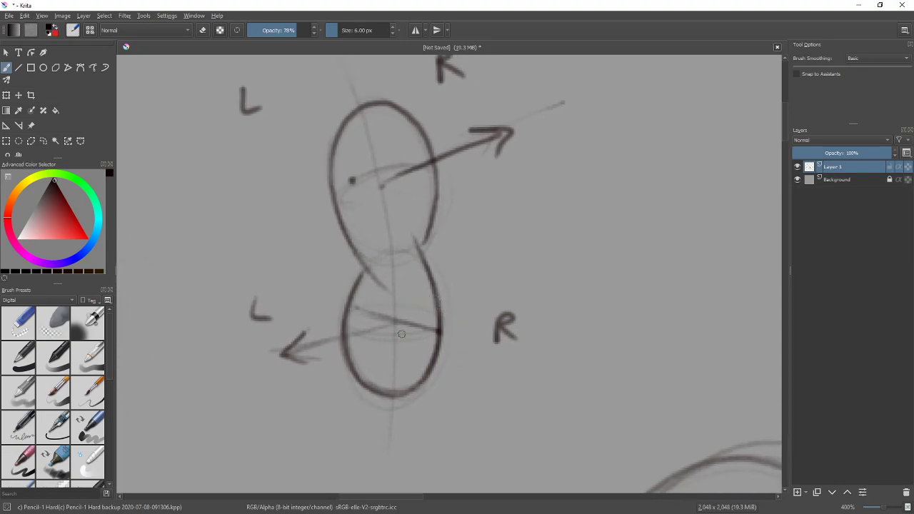
- Draw a dark downward-curving cross-contour across the lower oval, redoing the first stroke
mouse_move(341, 314)
mouse_down()
mouse_move(371, 337)
mouse_move(427, 332)
mouse_up()
key(ctrl+z)
mouse_move(349, 324)
mouse_down()
mouse_move(432, 327)
mouse_move(372, 301)
mouse_move(419, 334)
mouse_up()
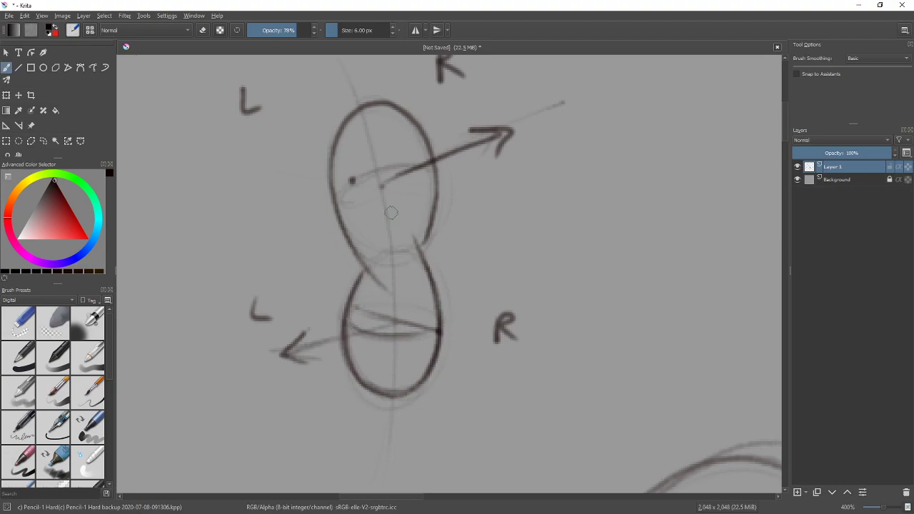
- In the empty area beyond the R labels, draw two rows of three short vertical lines
drag(547, 275, 429, 291)
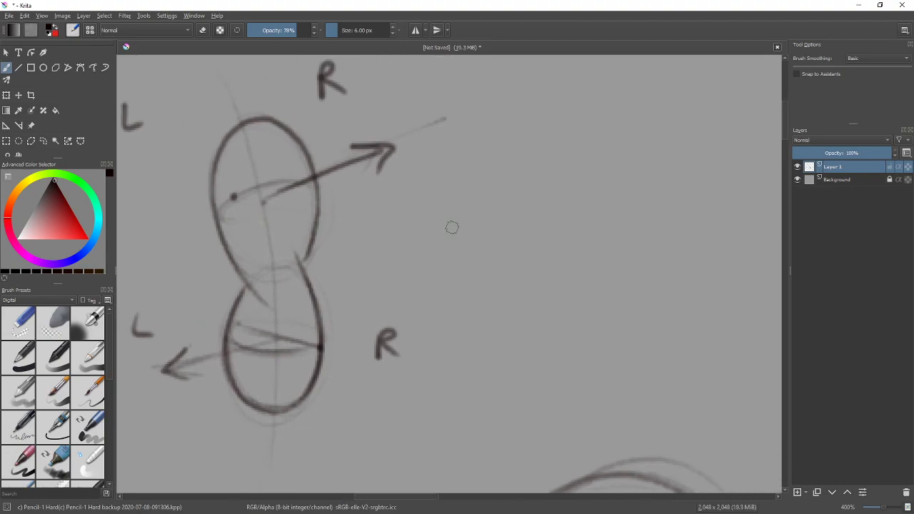
drag(433, 202, 431, 238)
drag(472, 197, 472, 234)
drag(511, 195, 511, 235)
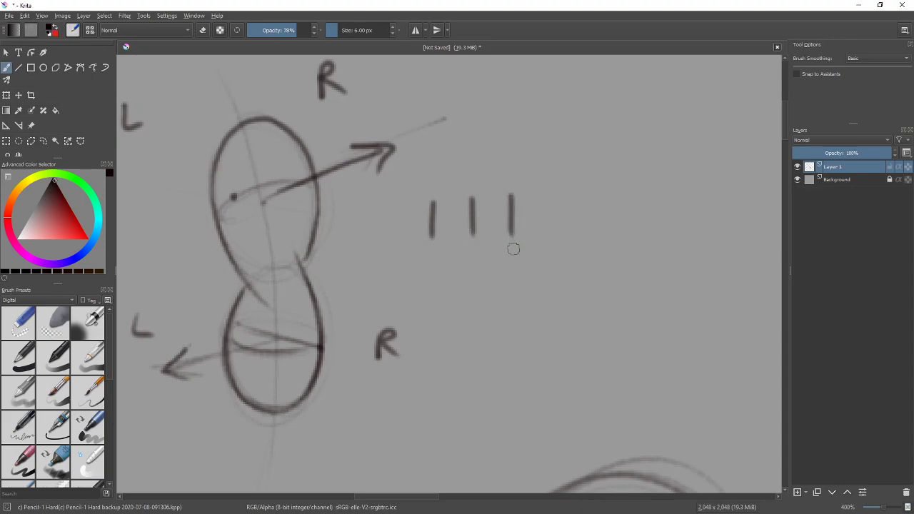
drag(432, 285, 433, 323)
drag(475, 278, 477, 319)
drag(511, 279, 511, 318)
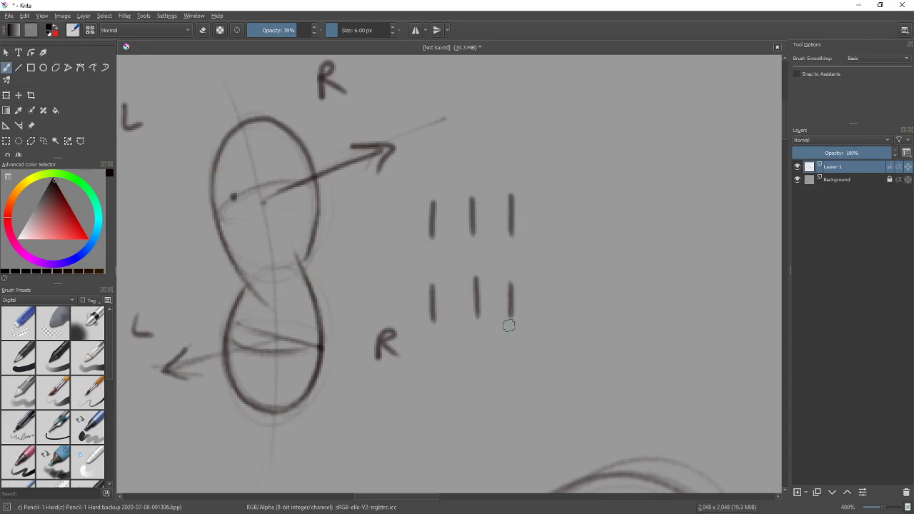
- Connect the vertical lines with diagonals into a pointed, interlocking S figure, redrawing the crossing at its middle
drag(432, 239, 470, 275)
drag(478, 241, 509, 276)
mouse_move(432, 201)
mouse_down()
mouse_move(472, 150)
mouse_move(512, 197)
mouse_up()
mouse_move(433, 323)
mouse_down()
mouse_move(475, 380)
mouse_move(511, 320)
mouse_up()
drag(433, 286, 457, 266)
drag(512, 239, 484, 276)
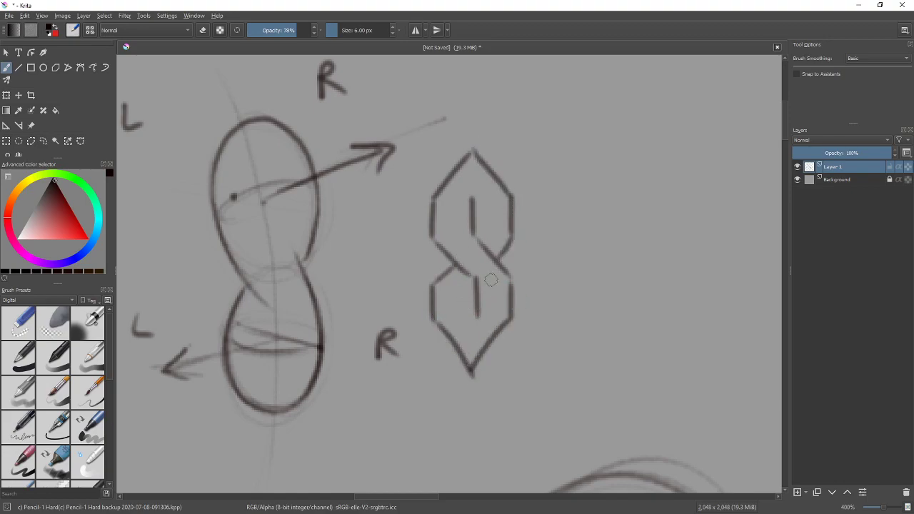
key(ctrl+z)
key(ctrl+z)
mouse_move(510, 234)
mouse_down()
mouse_move(432, 281)
mouse_move(459, 290)
mouse_up()
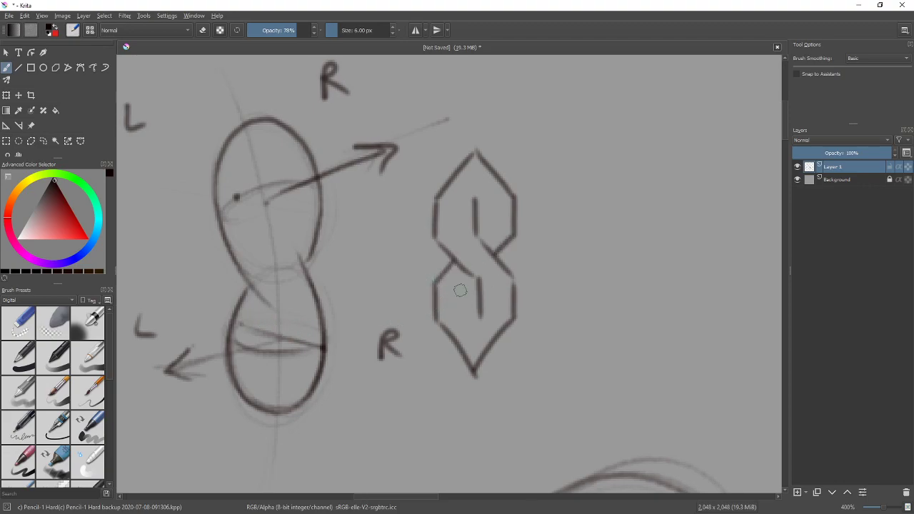
- Paint a wide curved stroke over the S figure with the alternate brush, and add a short thin mark beside it
key(slash)
mouse_move(461, 197)
mouse_down()
mouse_move(449, 285)
mouse_move(479, 295)
mouse_up()
key(slash)
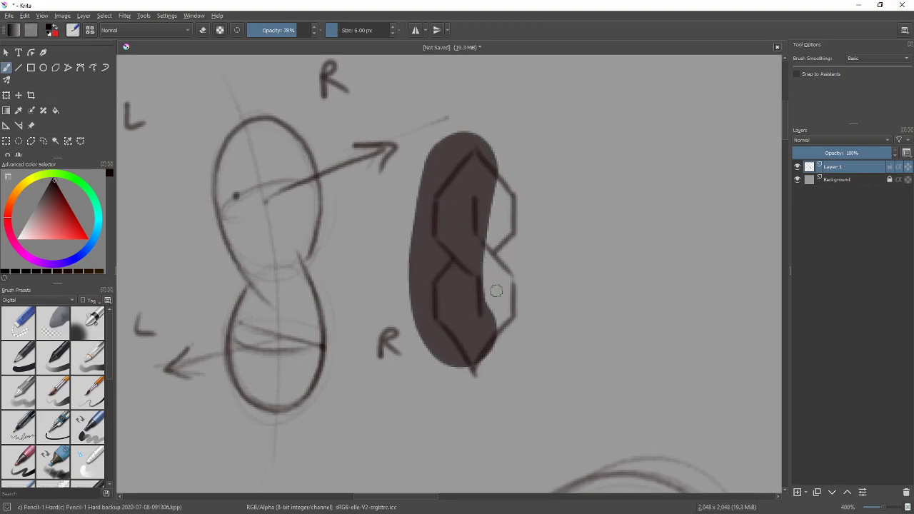
drag(540, 255, 540, 289)
- Enlarge the eraser to 15 px, erase the S figure with its wide stroke and side mark, and return to the pencil
key(e)
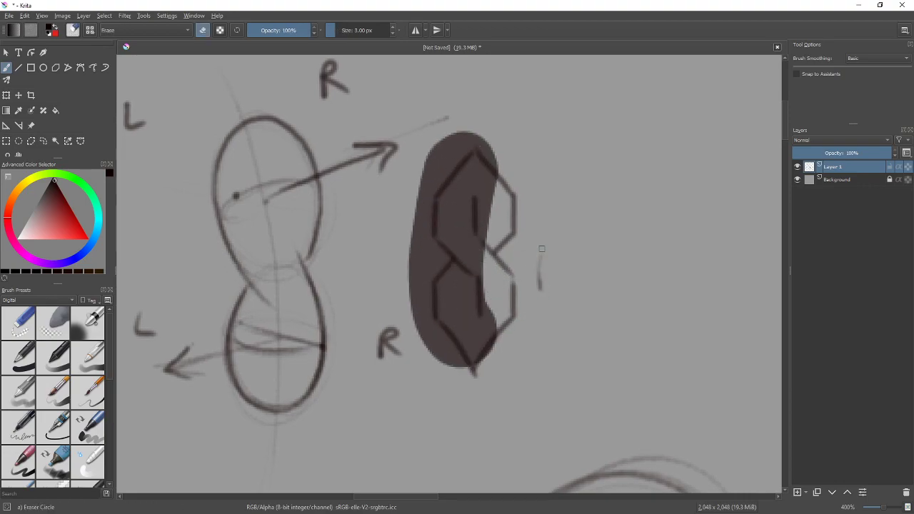
key(bracketright)
key(bracketright)
key(bracketright)
key(bracketright)
key(bracketright)
key(bracketright)
key(bracketright)
key(bracketright)
key(bracketright)
key(bracketright)
key(bracketright)
mouse_move(483, 134)
mouse_down()
mouse_move(457, 139)
mouse_move(426, 196)
mouse_move(437, 351)
mouse_move(412, 236)
mouse_up()
mouse_move(412, 237)
mouse_down()
mouse_move(463, 373)
mouse_move(468, 364)
mouse_move(500, 366)
mouse_move(446, 250)
mouse_move(465, 156)
mouse_move(471, 196)
mouse_move(458, 269)
mouse_move(472, 327)
mouse_move(495, 335)
mouse_move(533, 281)
mouse_up()
key(slash)
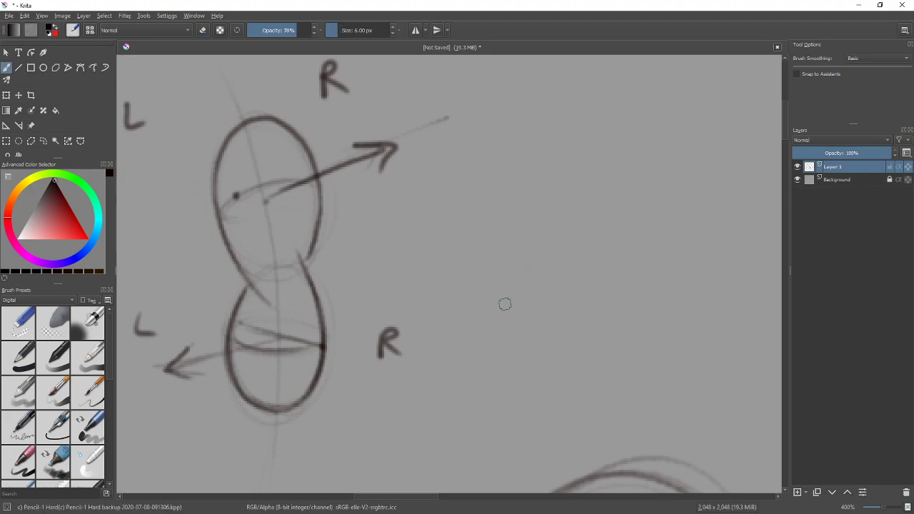
drag(459, 241, 595, 243)
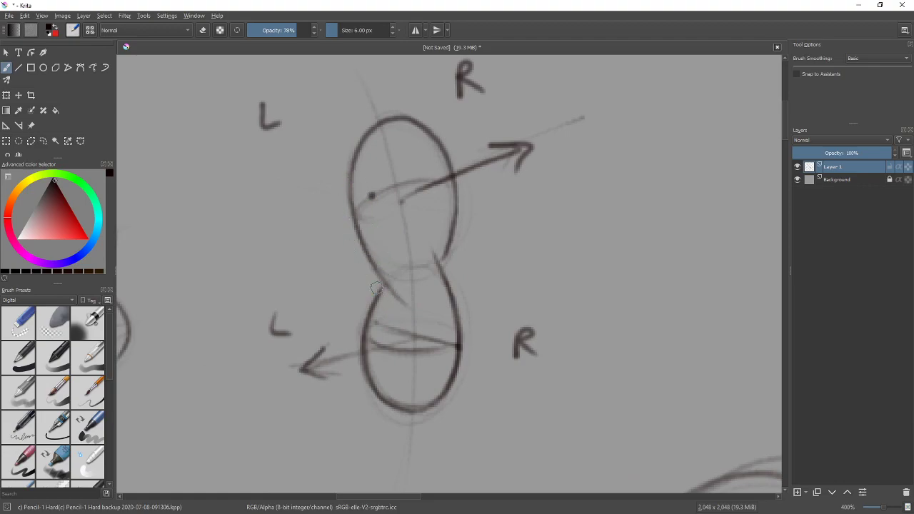
drag(325, 174, 368, 286)
key(ctrl+z)
key(ctrl+z)
mouse_move(476, 324)
mouse_down()
mouse_move(458, 270)
mouse_move(479, 284)
mouse_up()
key(ctrl+z)
key(ctrl+z)
- Beside the twisted bean, sketch a narrow upright ellipse with curved arrows near its upper and lower parts
mouse_move(597, 238)
mouse_down()
mouse_move(599, 205)
mouse_move(573, 348)
mouse_move(593, 191)
mouse_up()
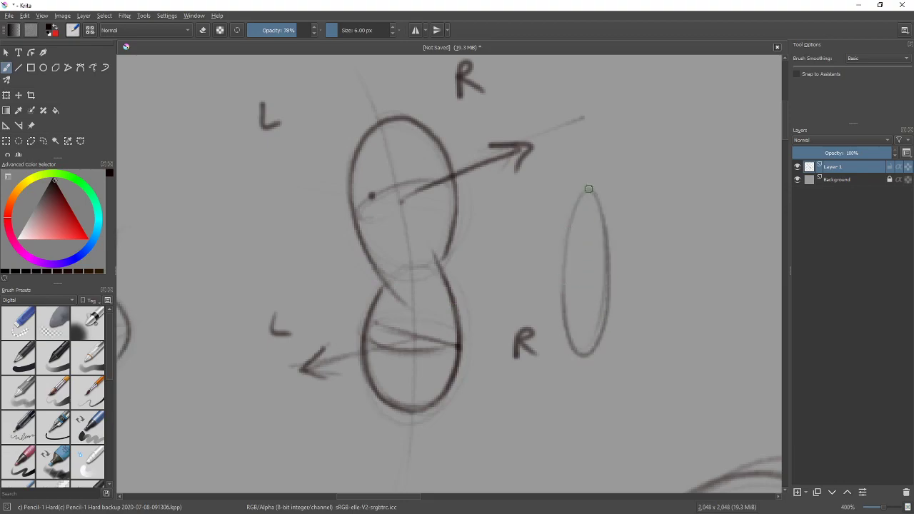
drag(645, 254, 618, 202)
drag(619, 202, 632, 200)
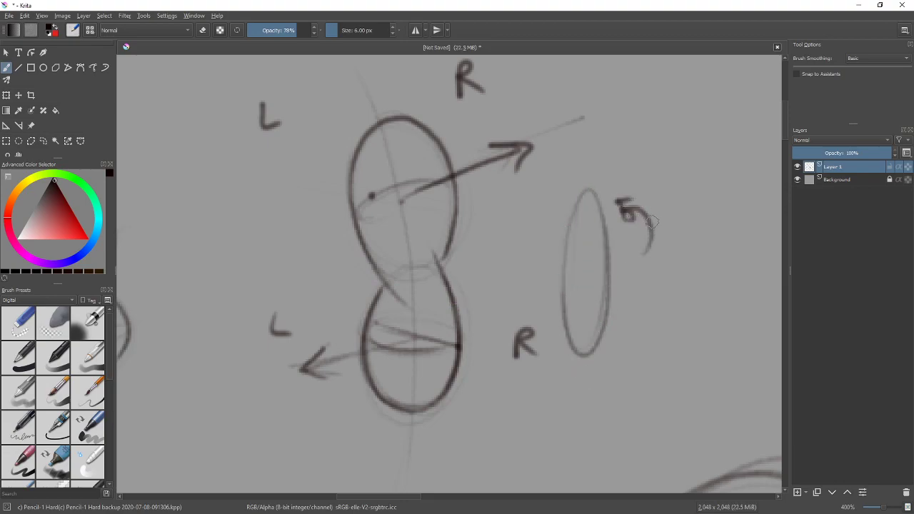
mouse_move(627, 304)
mouse_down()
mouse_move(628, 332)
mouse_move(642, 326)
mouse_up()
- Erase the overlapping line ends inside the twisted bean's waist
key(e)
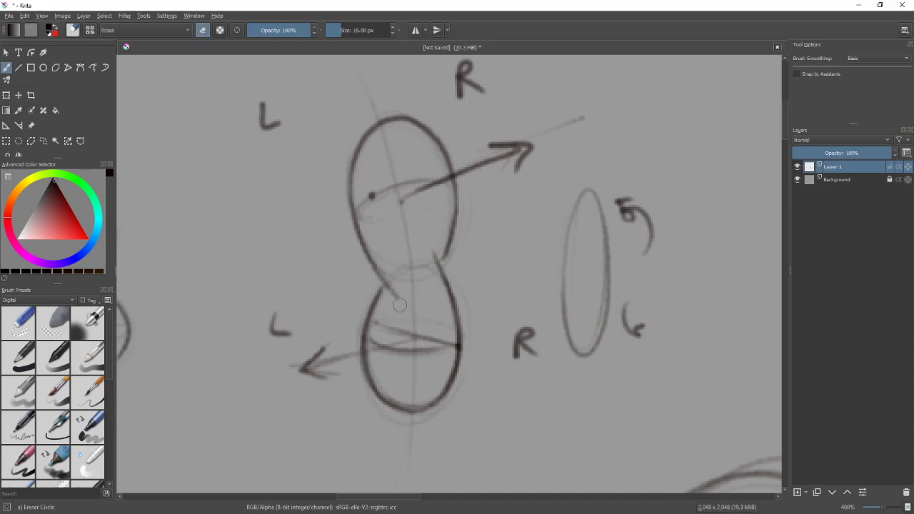
mouse_move(424, 257)
mouse_down()
mouse_move(432, 275)
mouse_move(391, 300)
mouse_up()
key(e)
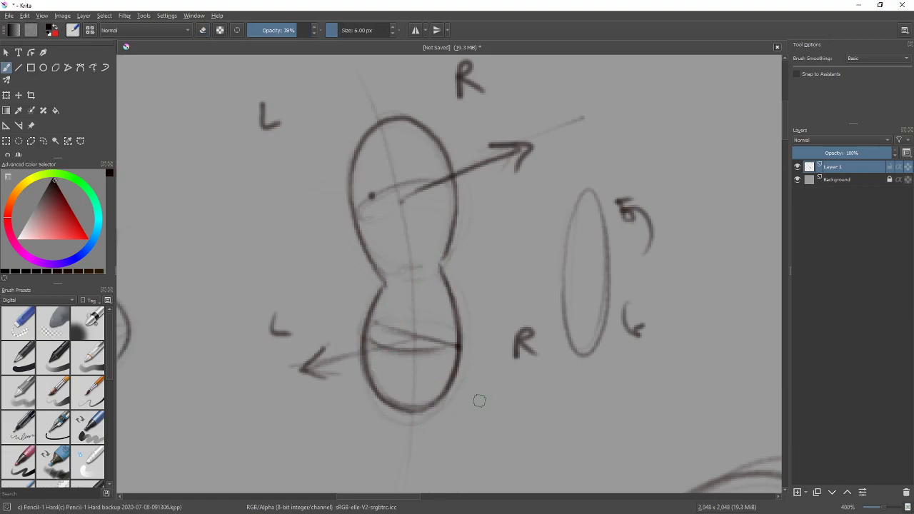
- Redraw both sides of the waist as short overlapping curves joining the upper and lower ovals, and undo the last eraser stroke
drag(368, 263, 415, 318)
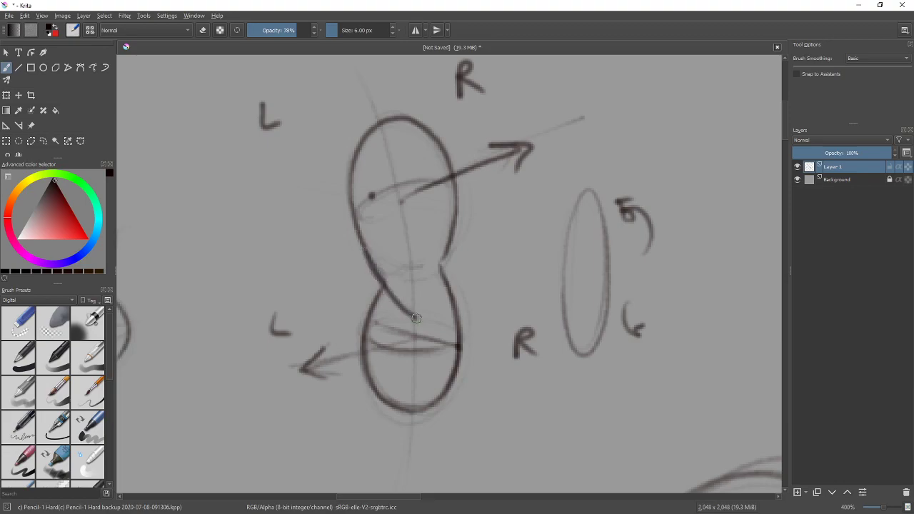
key(ctrl+z)
mouse_move(357, 235)
mouse_down()
mouse_move(382, 317)
mouse_move(371, 261)
mouse_up()
drag(449, 289, 454, 211)
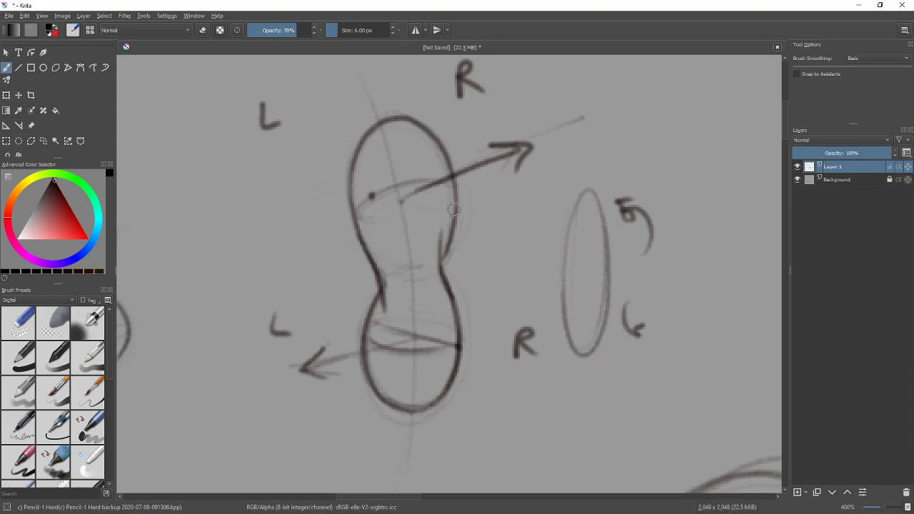
key(ctrl+z)
drag(452, 310, 459, 195)
key(e)
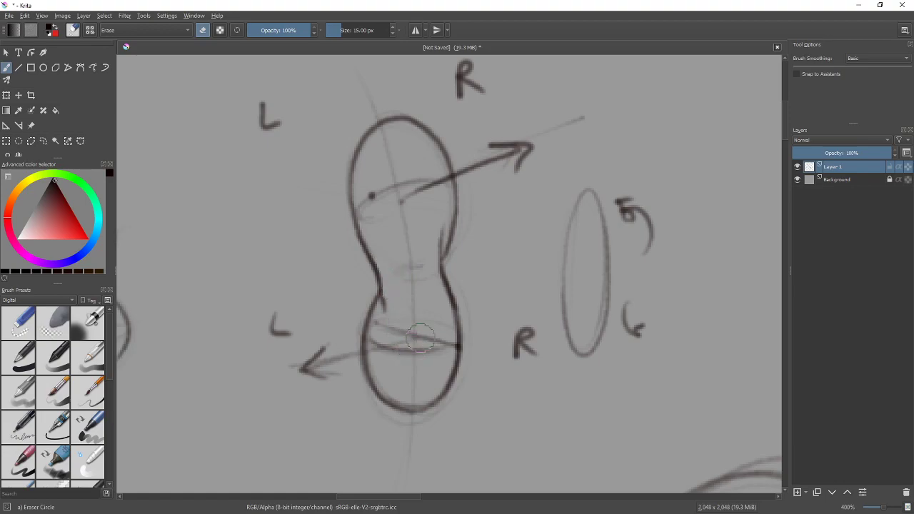
key(ctrl+z)
- Between the squashed and twisted beans, draw a long inward-sweeping curve with a shorter curve branching down from it
drag(340, 269, 471, 278)
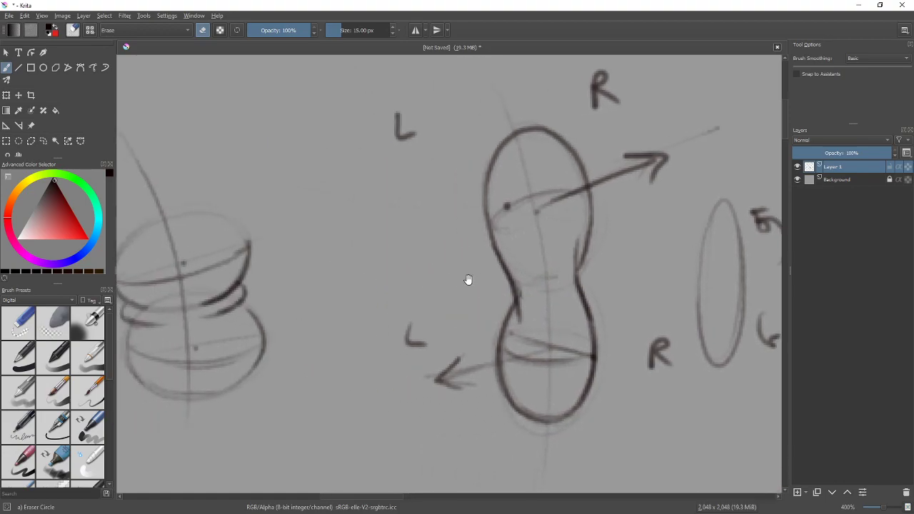
key(e)
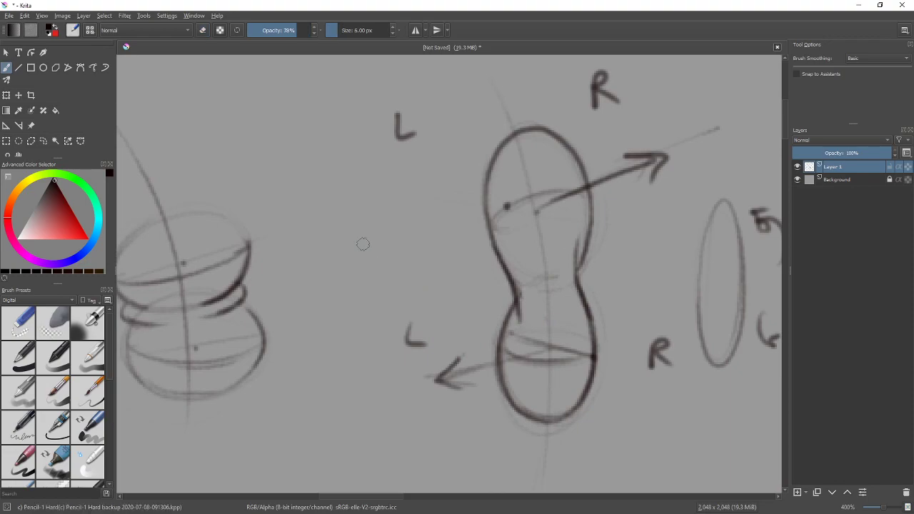
mouse_move(384, 281)
mouse_down()
mouse_move(340, 227)
mouse_move(332, 173)
mouse_move(335, 223)
mouse_move(334, 162)
mouse_up()
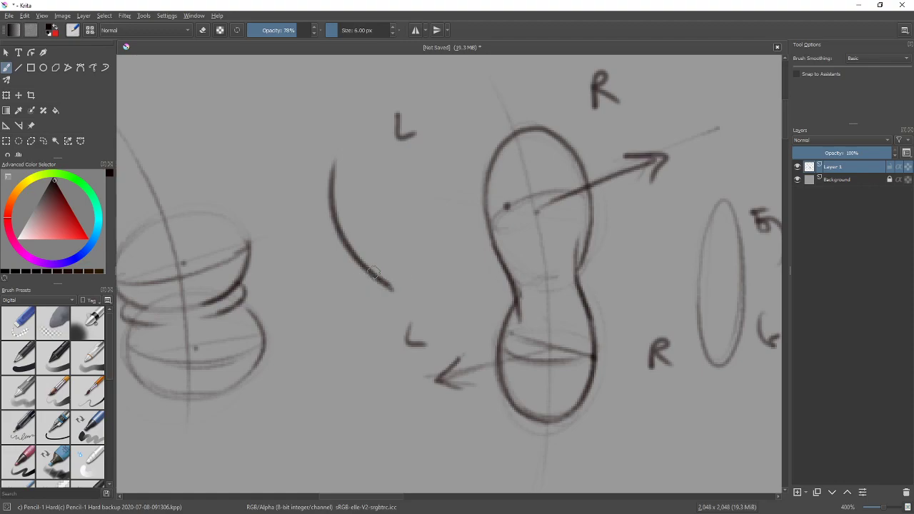
drag(366, 274, 357, 339)
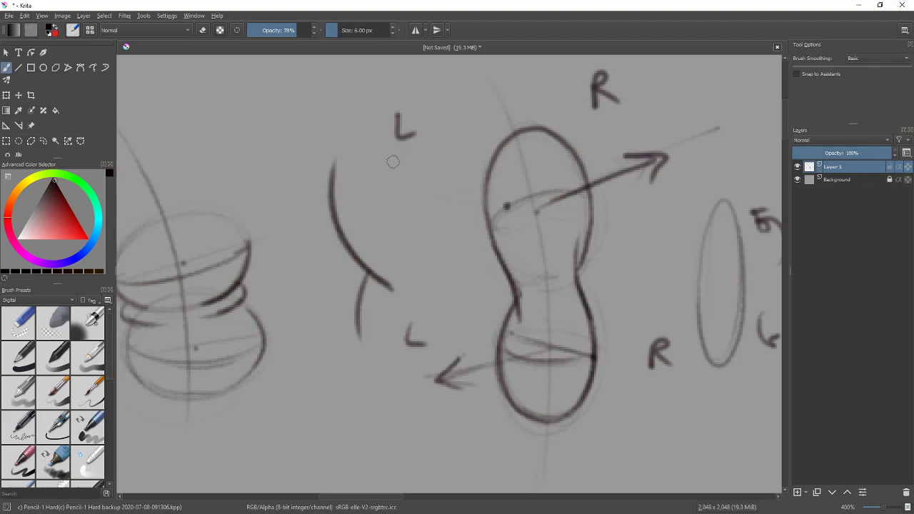
- Draw a second overlap example beside the first, with a flatter long curve and a lower curve flowing out of it, undoing the extra strokes
mouse_move(392, 162)
mouse_down()
mouse_move(435, 300)
mouse_move(396, 157)
mouse_up()
mouse_move(427, 274)
mouse_down()
mouse_move(422, 339)
mouse_move(421, 268)
mouse_up()
key(ctrl+z)
key(ctrl+z)
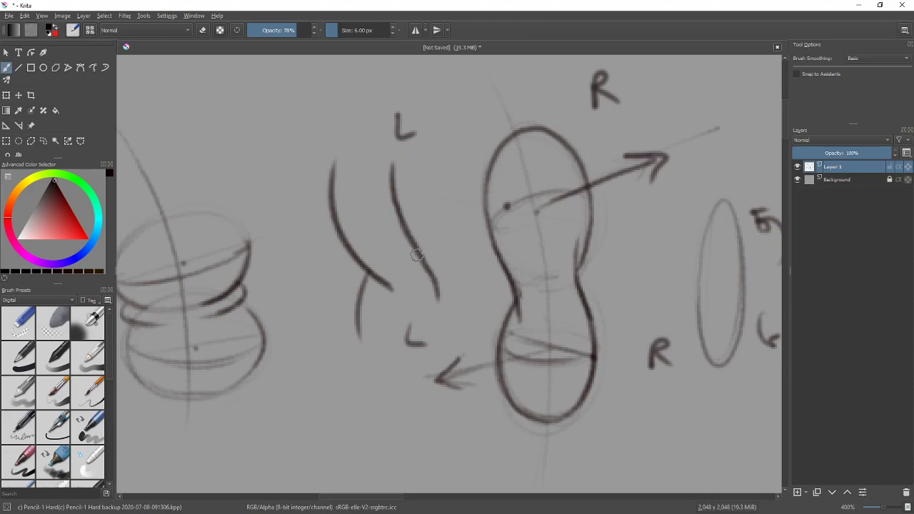
drag(418, 252, 394, 351)
mouse_move(419, 251)
mouse_down()
mouse_move(398, 364)
mouse_move(418, 251)
mouse_move(414, 310)
mouse_move(393, 373)
mouse_up()
key(ctrl+z)
key(ctrl+z)
drag(405, 243, 391, 342)
key(ctrl+z)
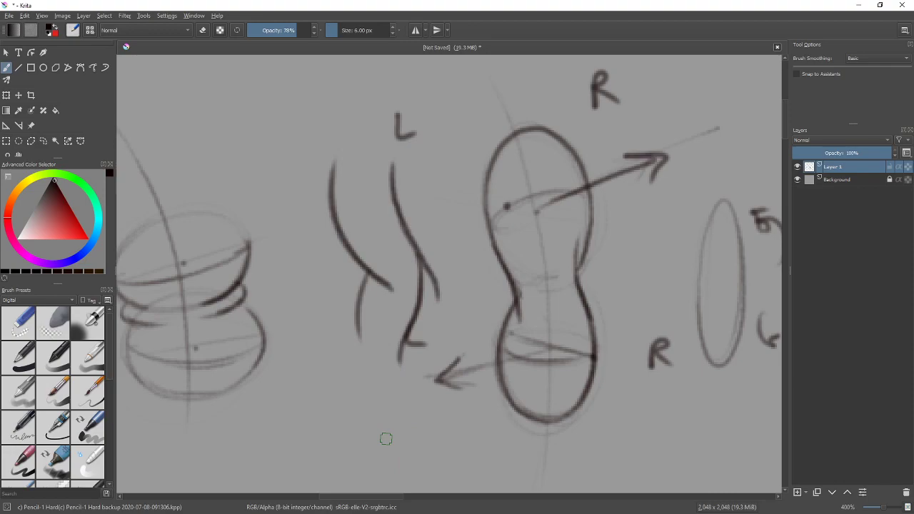
- Review the whole sheet of bean torso sketches, and switch to the browser's Quickposes gallery of random gesture poses
drag(668, 368, 483, 393)
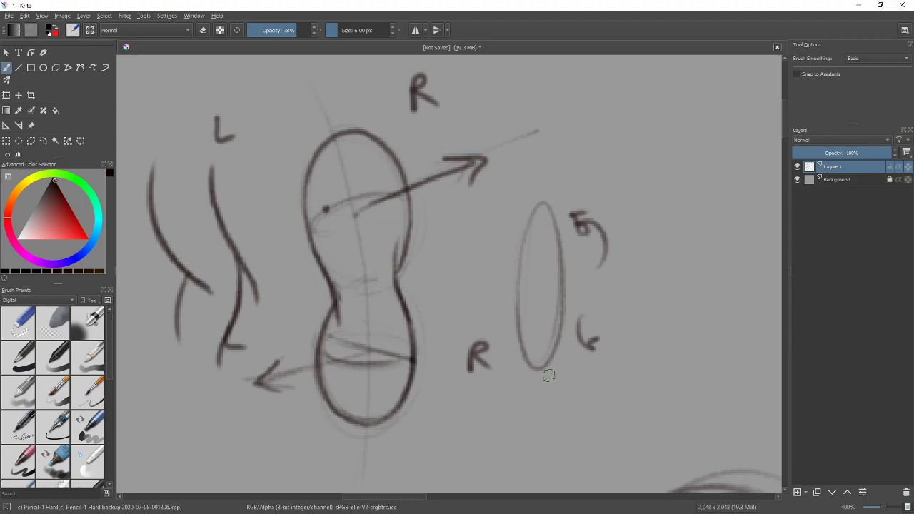
drag(438, 408, 628, 337)
key(ctrl+minus)
key(ctrl+minus)
key(ctrl+minus)
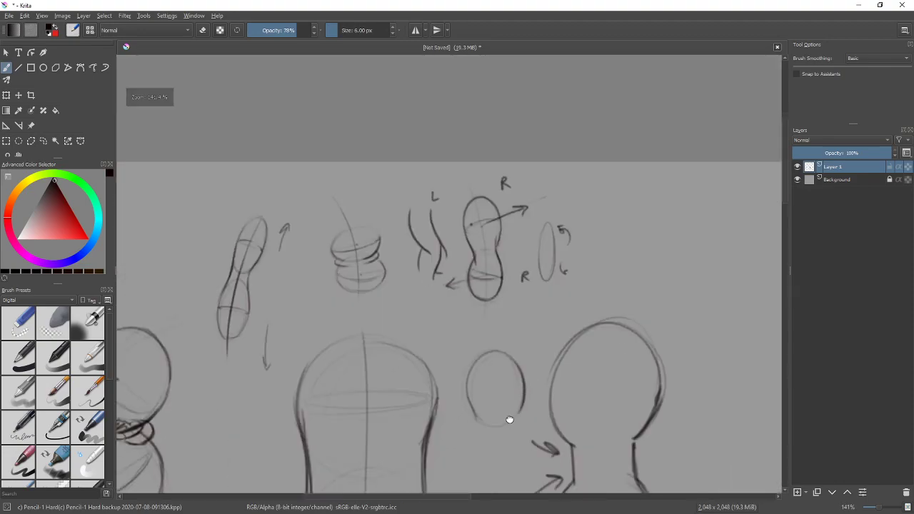
drag(507, 422, 582, 232)
mouse_move(481, 393)
mouse_down()
mouse_move(621, 397)
mouse_move(461, 430)
mouse_up()
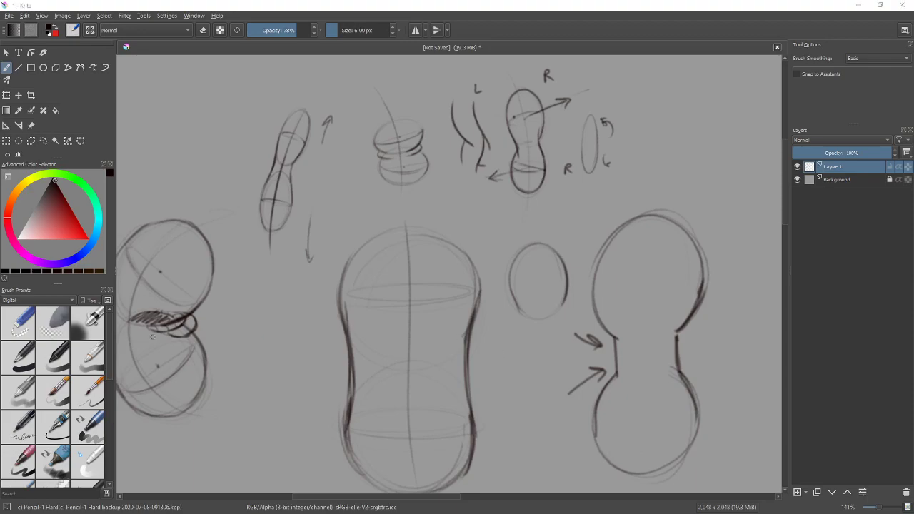
drag(0, 146, 632, 68)
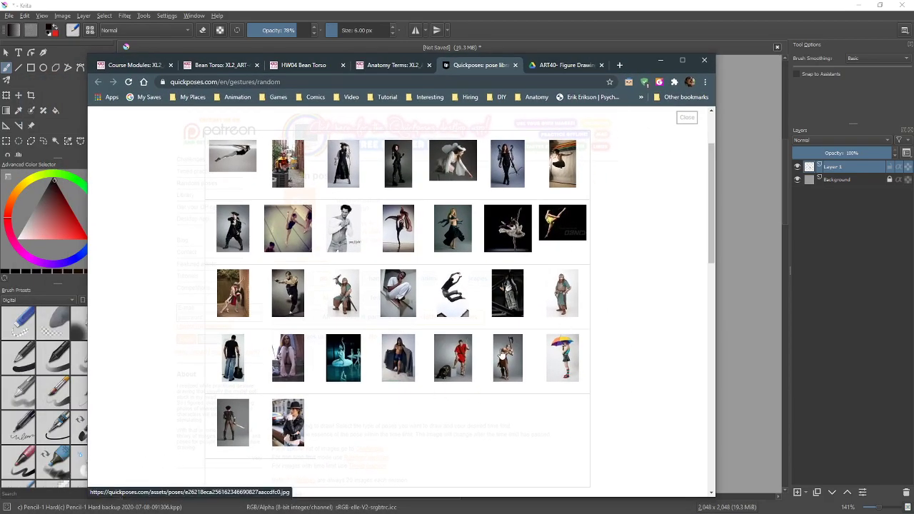
- Open the photo of the man lifting his white sweatshirt from the pose gallery and study his torso pose
mouse_move(636, 67)
mouse_down()
mouse_move(619, 496)
mouse_move(625, 96)
mouse_move(645, 47)
mouse_up()
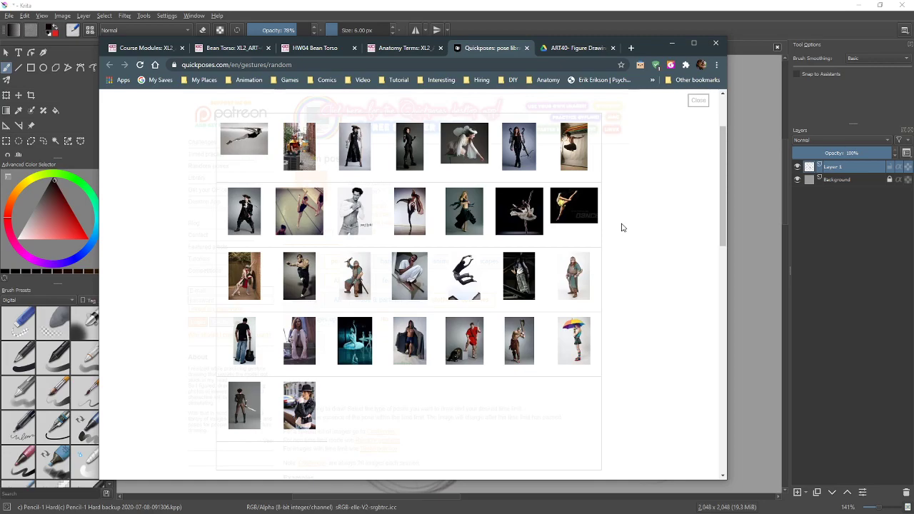
click(354, 210)
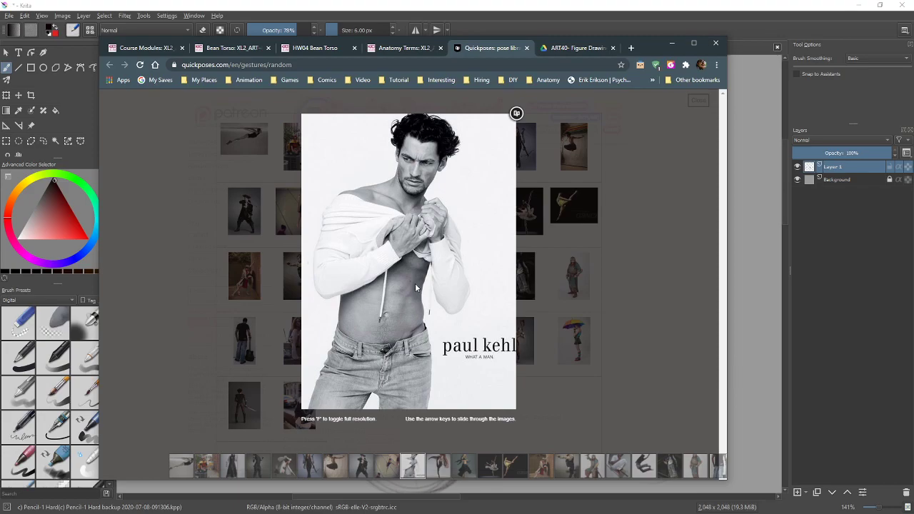
mouse_move(416, 288)
mouse_move(416, 289)
- Switch to Krita's blank canvas area below the bean sketches, and compare it with the pose photo held beside it
click(672, 44)
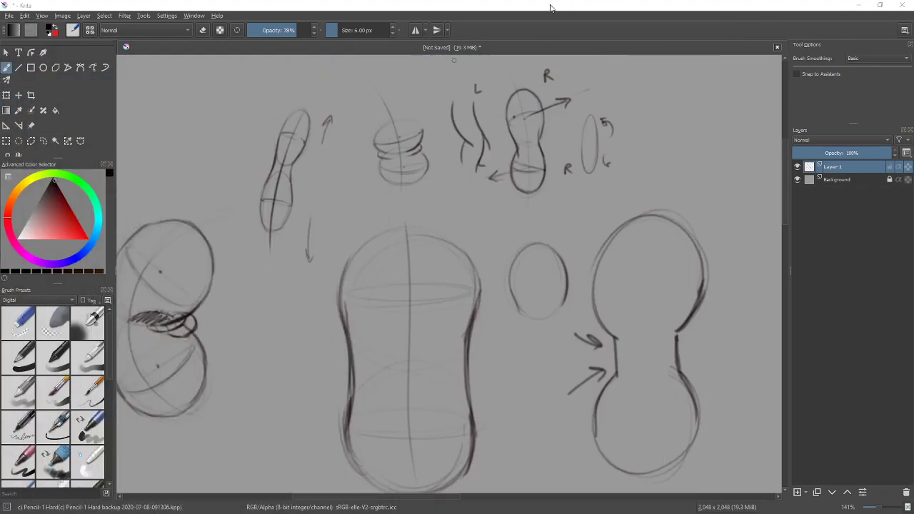
mouse_move(475, 305)
mouse_down()
mouse_move(604, 196)
mouse_move(614, 261)
mouse_up()
drag(452, 277, 441, 145)
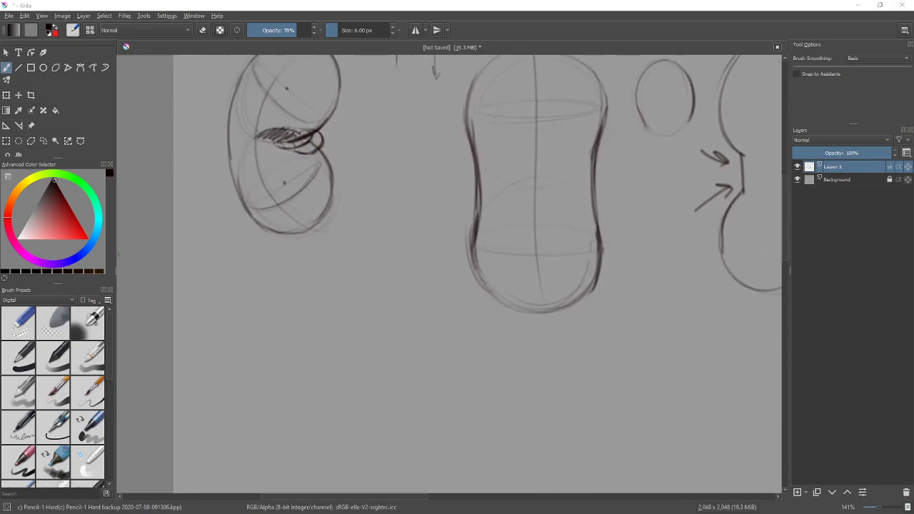
key(alt+Tab)
drag(73, 86, 505, 58)
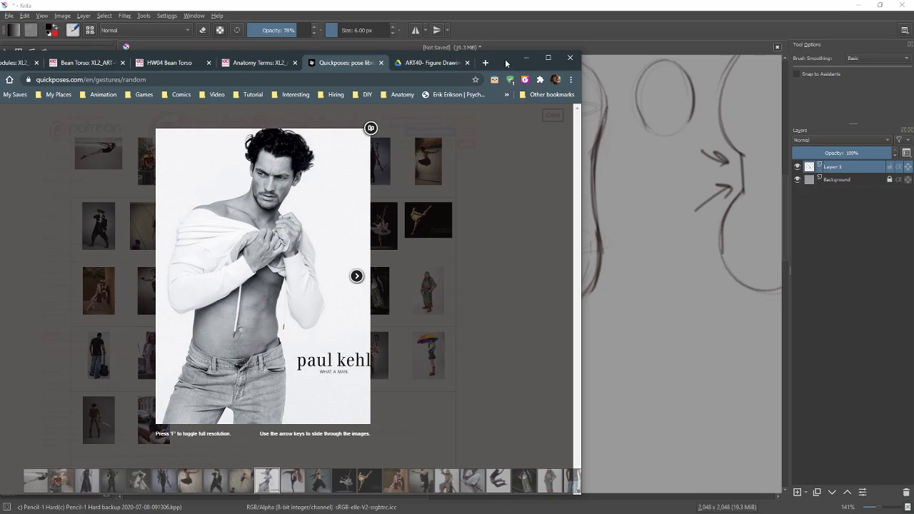
drag(505, 59, 270, 75)
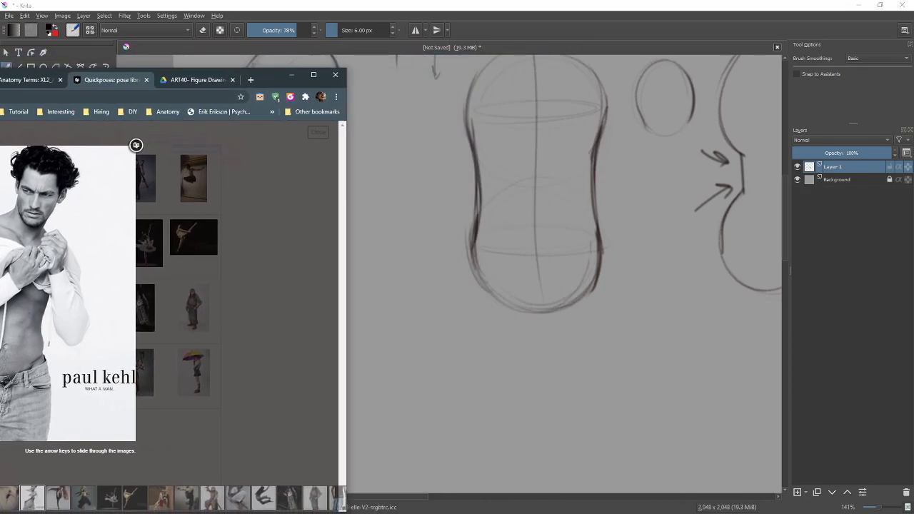
click(291, 74)
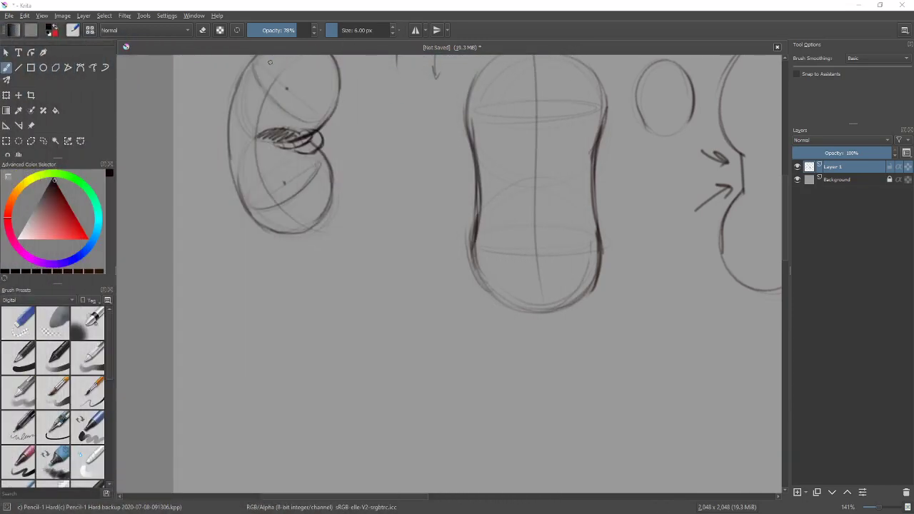
- Below the existing beans, draw a long leftward-bowing centre line for the torso, darken its upper half, and undo the stray stroke
drag(410, 357, 395, 229)
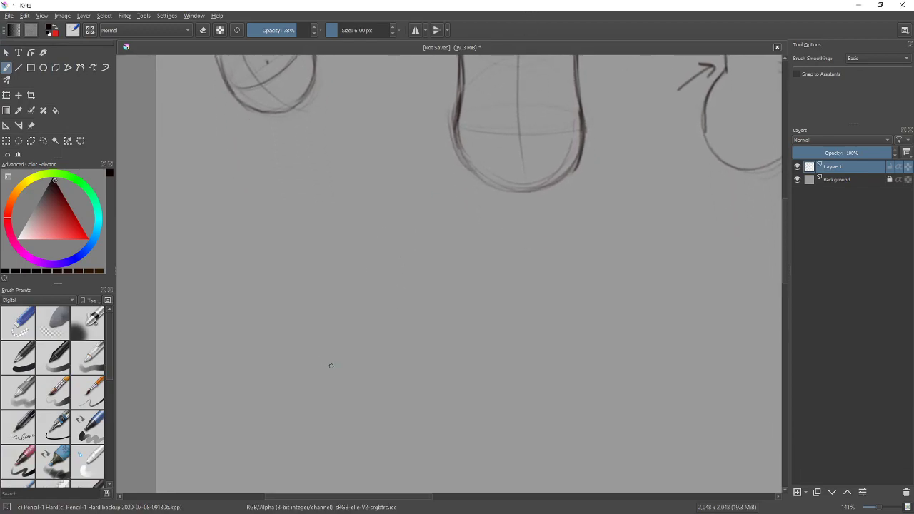
drag(340, 243, 336, 390)
drag(340, 397, 384, 180)
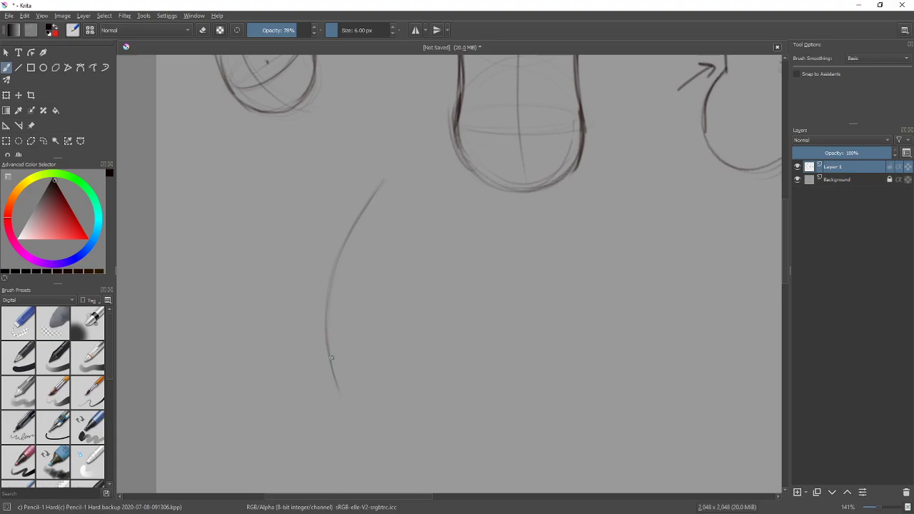
drag(333, 253, 348, 220)
drag(327, 317, 363, 207)
key(ctrl+z)
mouse_move(327, 311)
mouse_down()
mouse_move(383, 166)
mouse_move(348, 253)
mouse_up()
key(/)
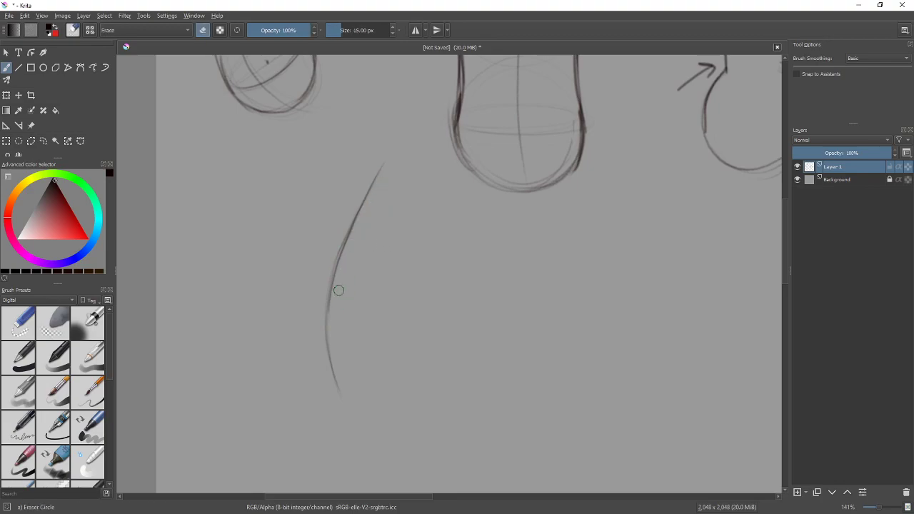
key(slash)
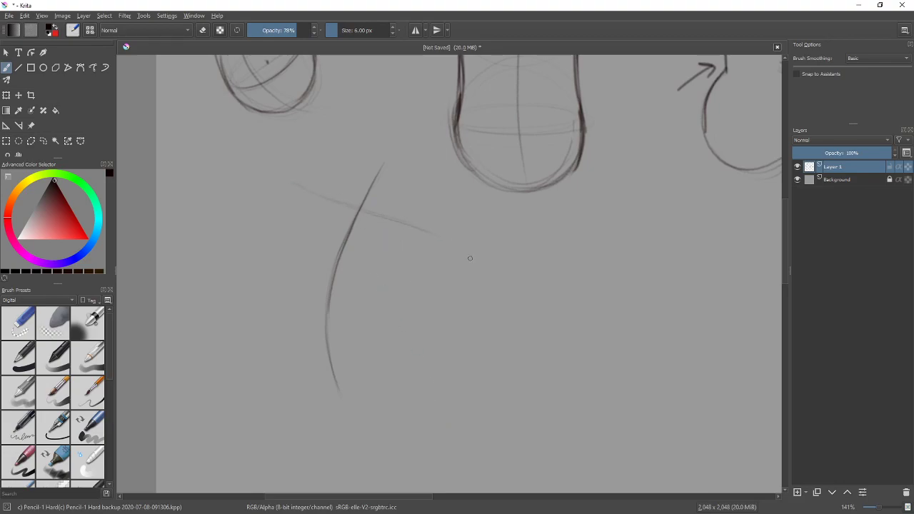
- Block in slanted shoulder, rib and hip guidelines with two light overlapping ovals along the centre line, checking the pose photo
drag(297, 183, 409, 222)
drag(270, 412, 292, 382)
key(ctrl+z)
drag(0, 126, 592, 84)
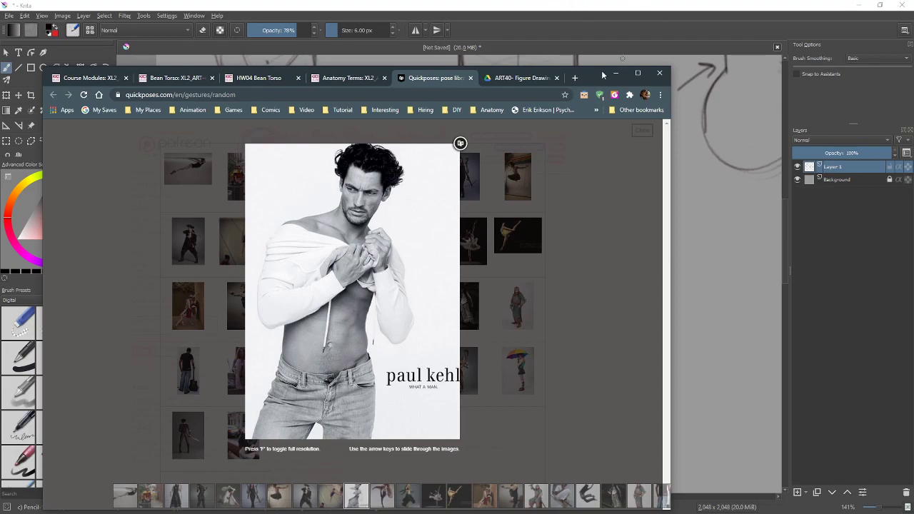
click(615, 74)
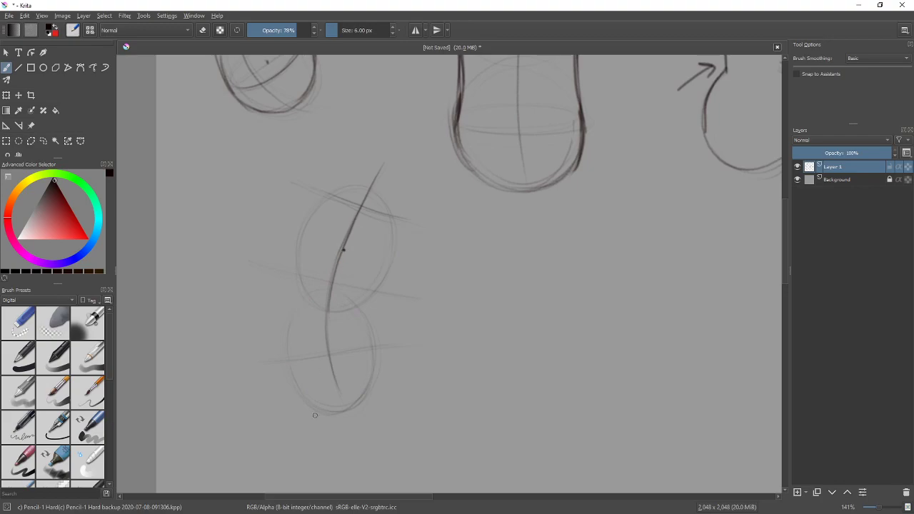
- Draw a second centre line curving along the right side of the original inside the upper oval, and compare it with the pose photo
drag(326, 304, 370, 182)
drag(337, 304, 360, 262)
drag(373, 200, 341, 290)
drag(373, 211, 371, 198)
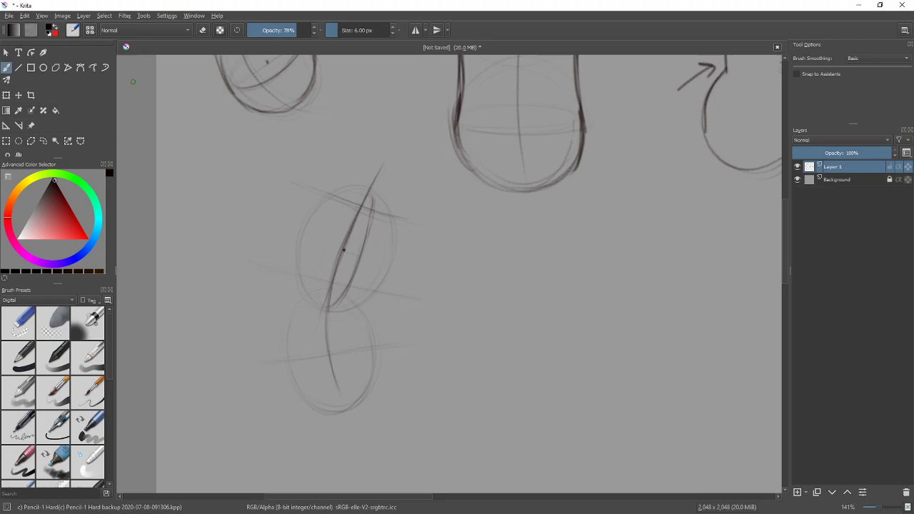
drag(0, 120, 619, 84)
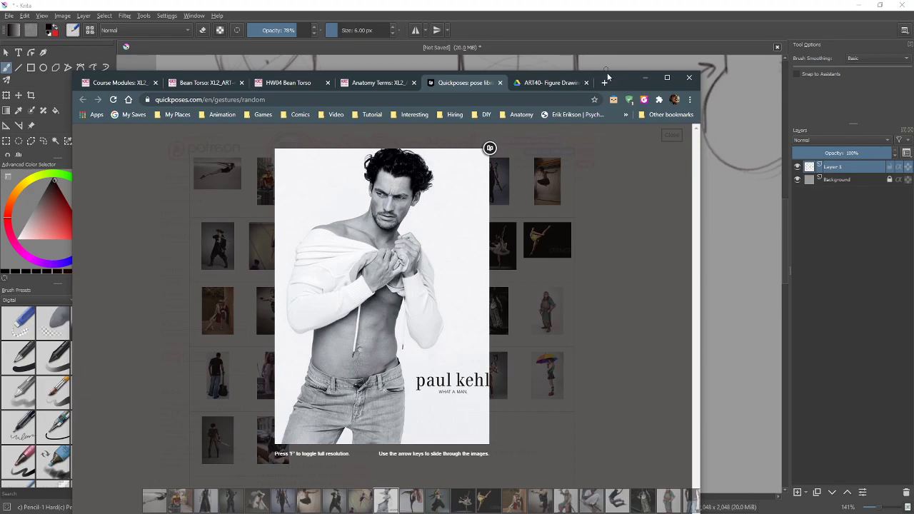
drag(625, 87, 0, 80)
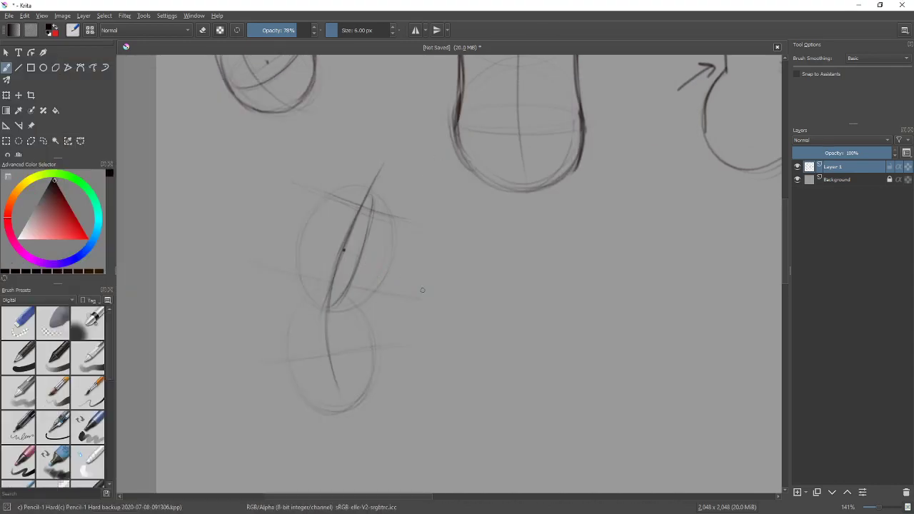
- Draw a slanted cross line through the middle of the upper oval and another across the lower oval at the hips
drag(504, 314, 517, 268)
drag(457, 289, 524, 198)
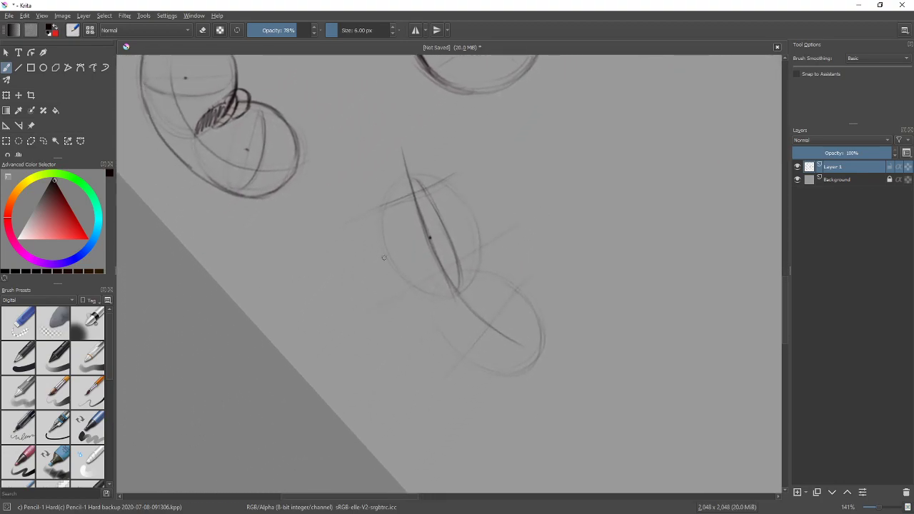
drag(390, 252, 473, 221)
drag(391, 253, 468, 223)
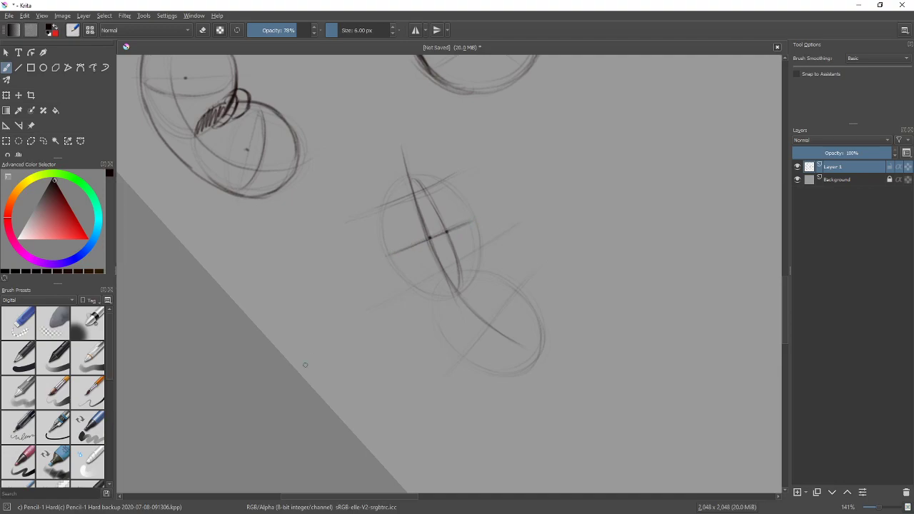
drag(578, 236, 607, 254)
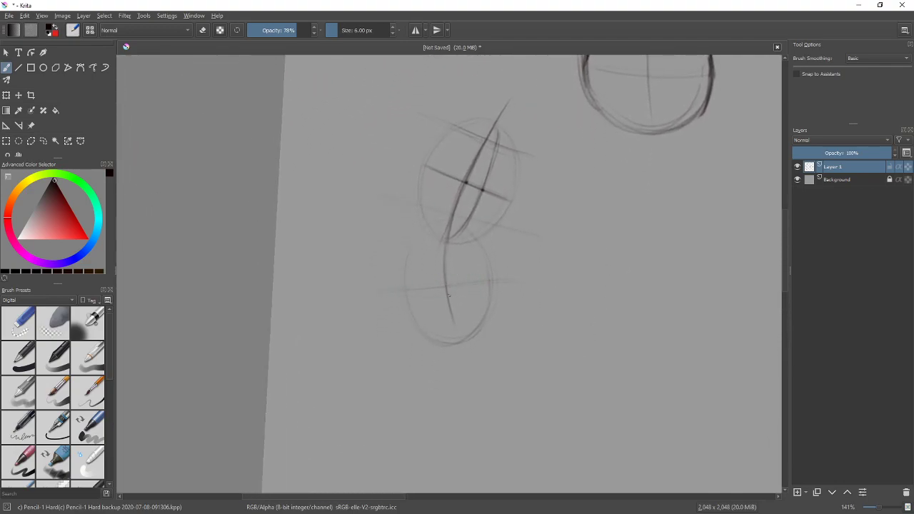
drag(424, 296, 488, 285)
mouse_move(589, 269)
mouse_down()
mouse_move(597, 260)
mouse_move(522, 312)
mouse_move(531, 282)
mouse_move(557, 297)
mouse_move(487, 334)
mouse_up()
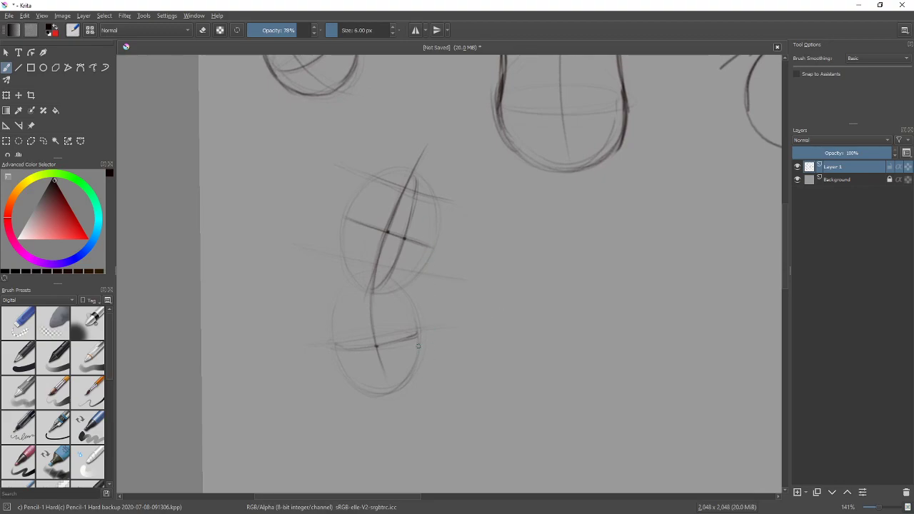
- Darken the bean's right contour from the lower oval, through a pinched waist, up the side of the upper oval
mouse_move(400, 382)
mouse_down()
mouse_move(422, 351)
mouse_move(418, 339)
mouse_up()
mouse_move(402, 377)
mouse_down()
mouse_move(412, 319)
mouse_move(419, 350)
mouse_move(415, 310)
mouse_up()
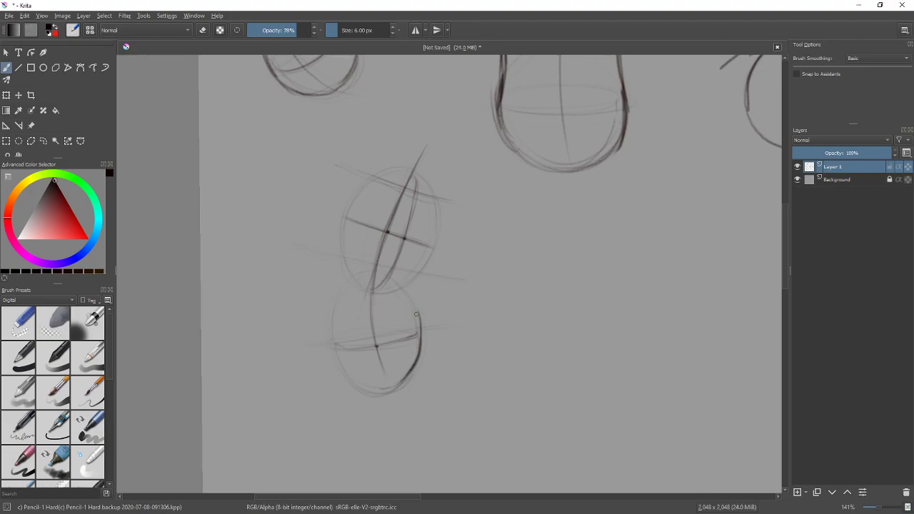
key(ctrl+z)
mouse_move(412, 372)
mouse_down()
mouse_move(419, 324)
mouse_move(409, 299)
mouse_up()
drag(419, 329, 409, 298)
mouse_move(420, 348)
mouse_down()
mouse_move(406, 281)
mouse_move(434, 255)
mouse_move(437, 220)
mouse_up()
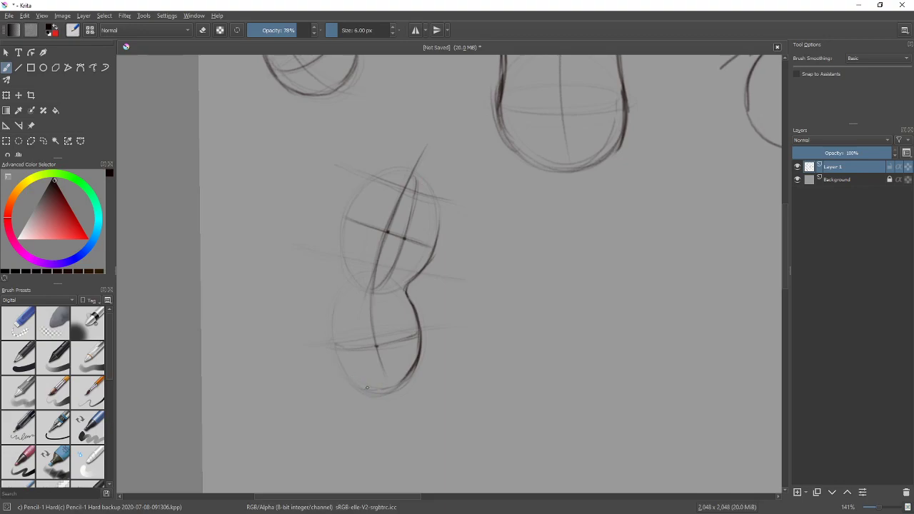
- Draw the bean's left contour up around the ribcage, and close the outline along the base and the upper right edge
mouse_move(334, 364)
mouse_down()
mouse_move(338, 235)
mouse_move(353, 195)
mouse_up()
mouse_move(336, 244)
mouse_down()
mouse_move(398, 170)
mouse_move(380, 172)
mouse_move(417, 170)
mouse_move(424, 181)
mouse_up()
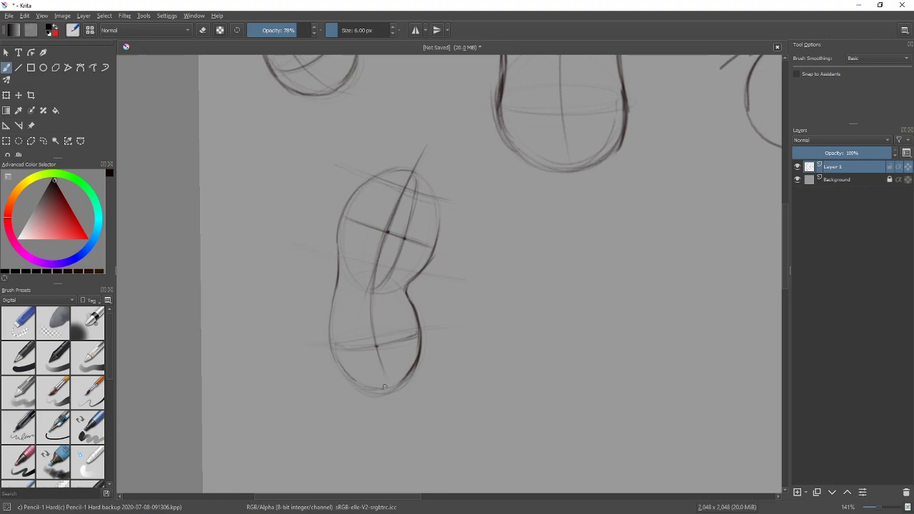
drag(383, 389, 403, 381)
drag(459, 207, 434, 245)
mouse_move(401, 218)
mouse_down()
mouse_move(415, 233)
mouse_move(412, 255)
mouse_up()
key(ctrl+z)
drag(405, 222, 415, 264)
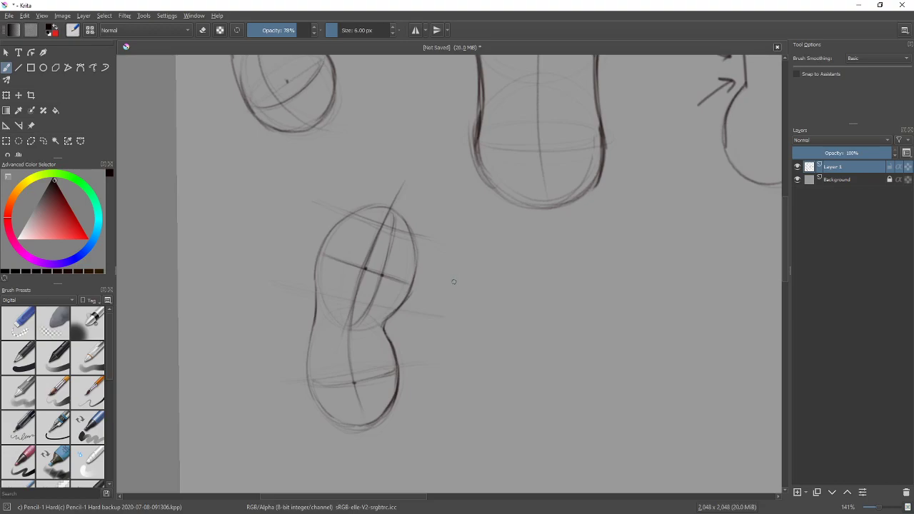
- Lighten the original centre line inside the upper oval with the eraser, and return to the 6 px pencil brush
key(e)
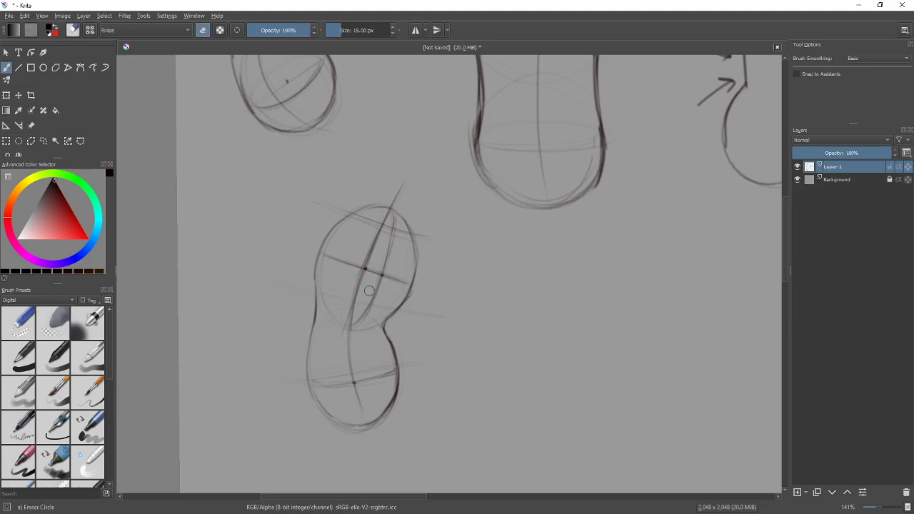
drag(360, 276, 356, 300)
key(/)
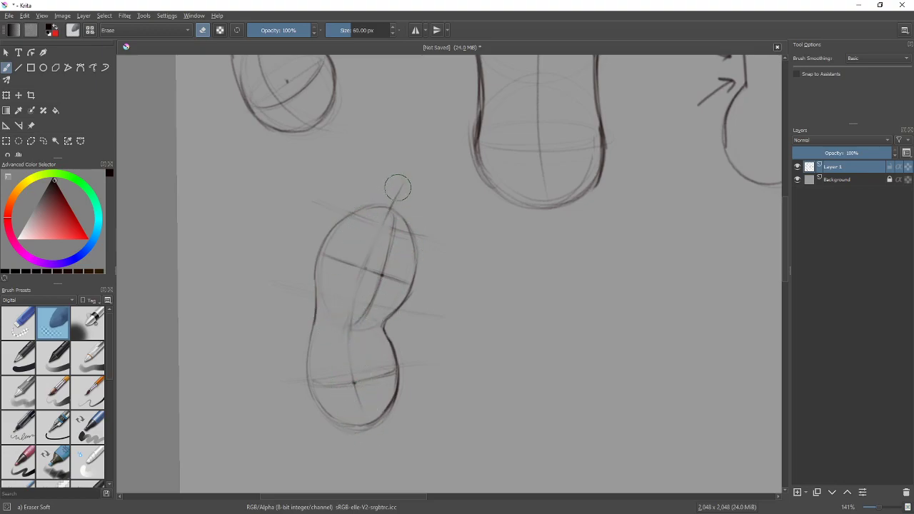
key(/)
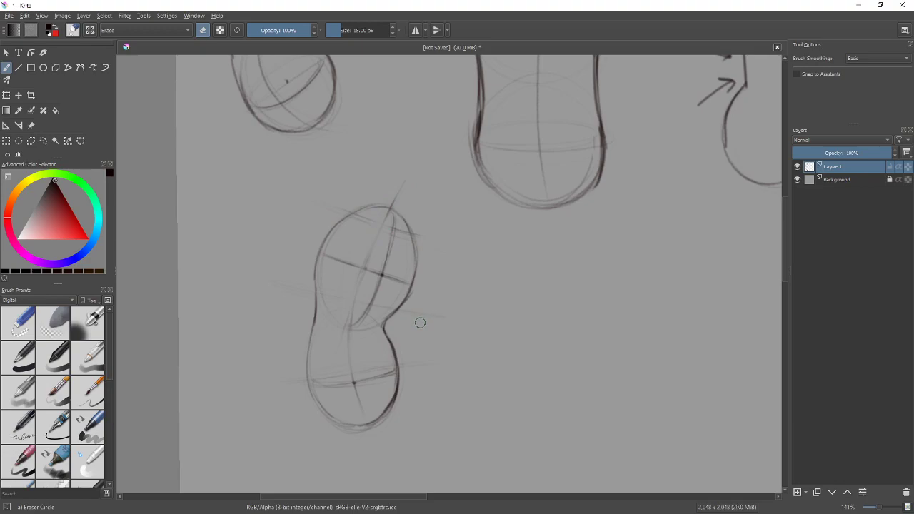
key(/)
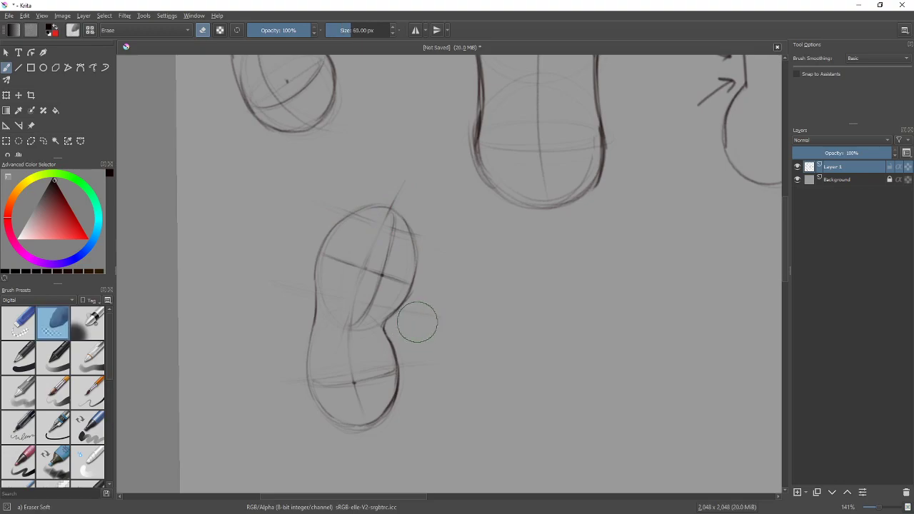
key(/)
key(/)
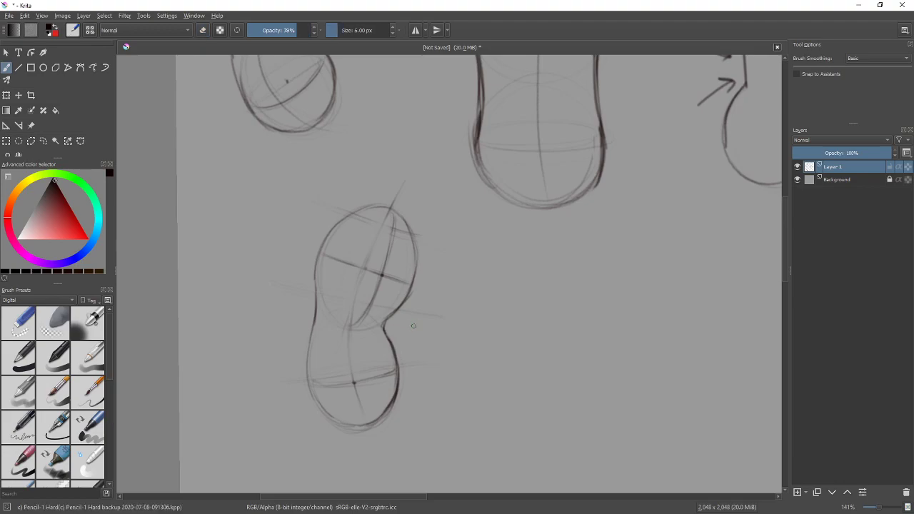
drag(427, 312, 394, 327)
mouse_move(401, 319)
mouse_down()
mouse_move(393, 325)
mouse_move(404, 329)
mouse_up()
key(ctrl+z)
key(ctrl+z)
key(ctrl+z)
- Switch to the Quickposes browser window, close the current photo and open the one of the helmeted man holding an axe
key(alt+Tab)
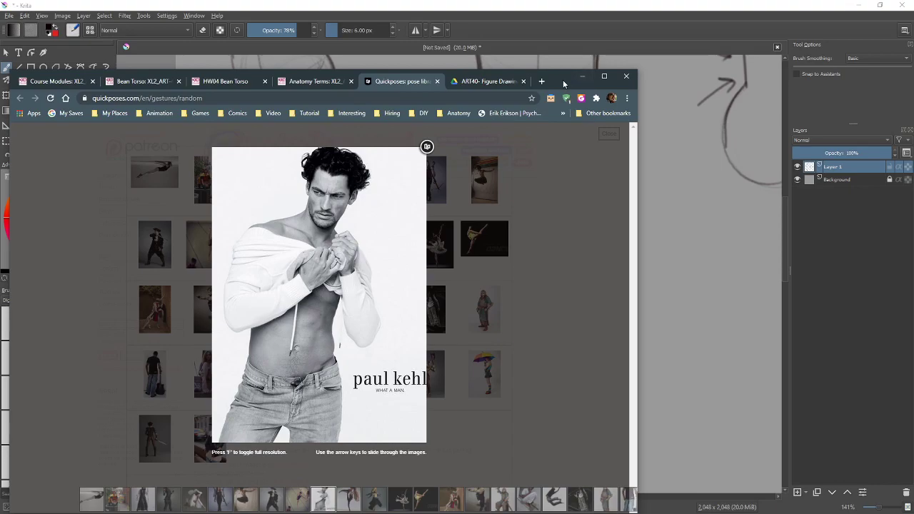
drag(566, 77, 606, 50)
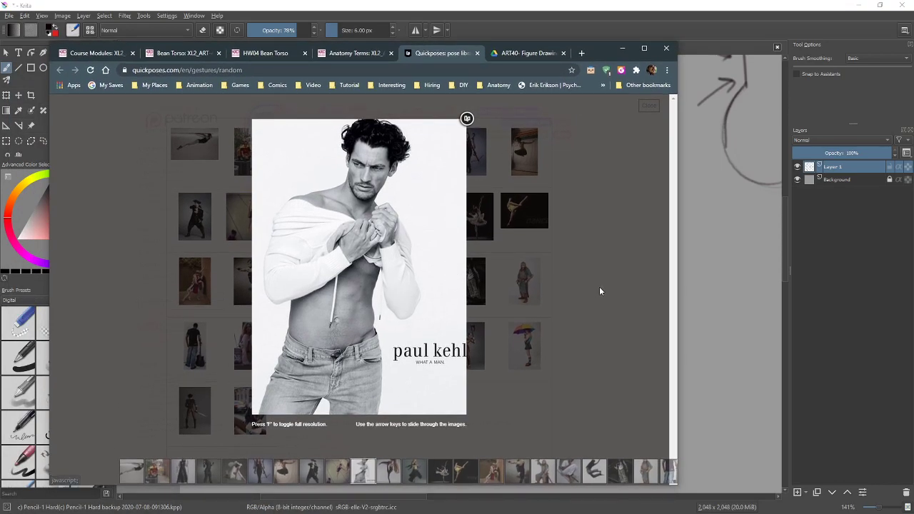
click(596, 287)
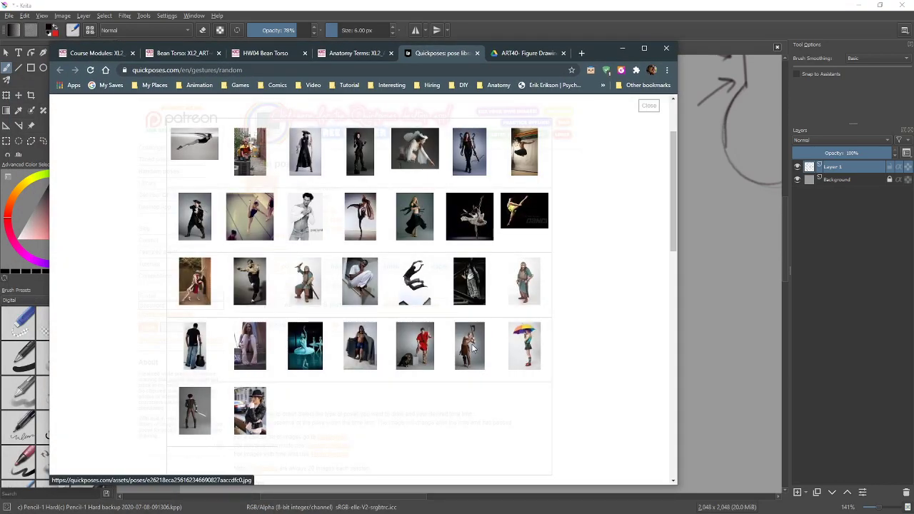
click(472, 348)
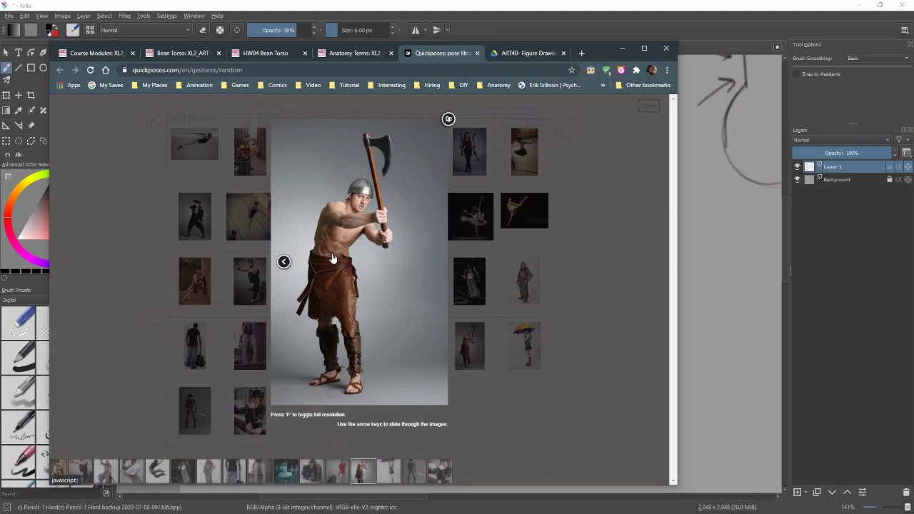
drag(598, 56, 606, 45)
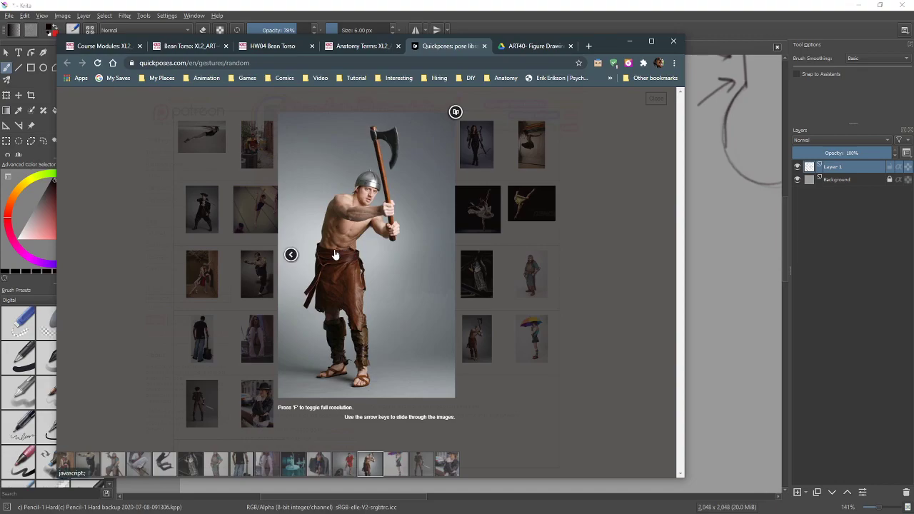
right_click(343, 307)
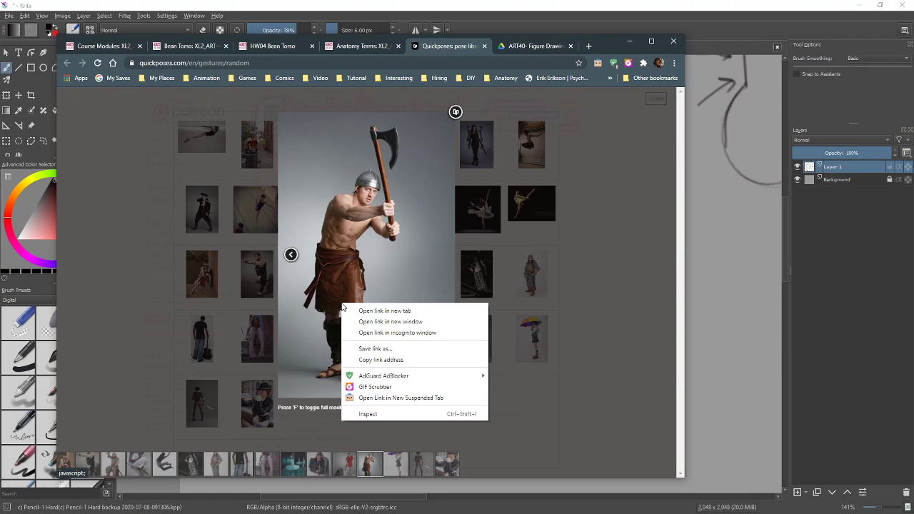
click(404, 311)
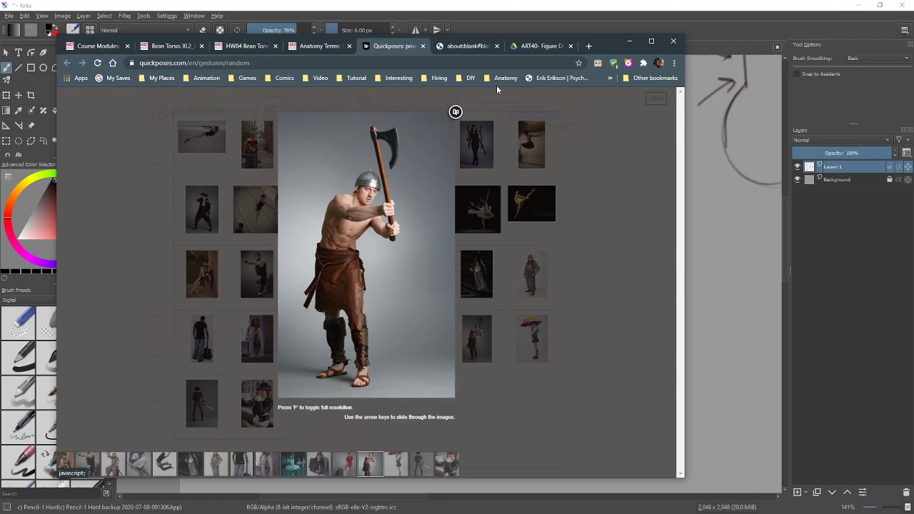
click(463, 44)
click(498, 46)
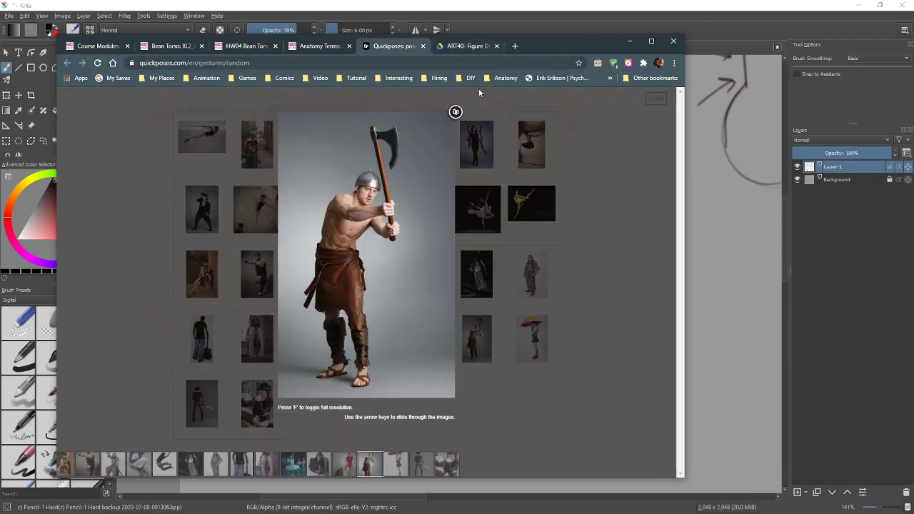
- Open the axe man's image in its own browser tab and bring that tab to the front
right_click(380, 278)
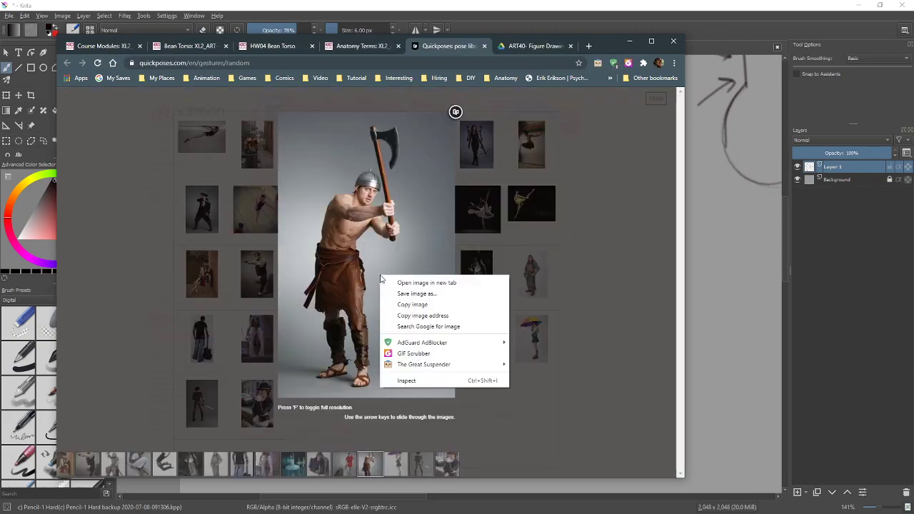
click(427, 283)
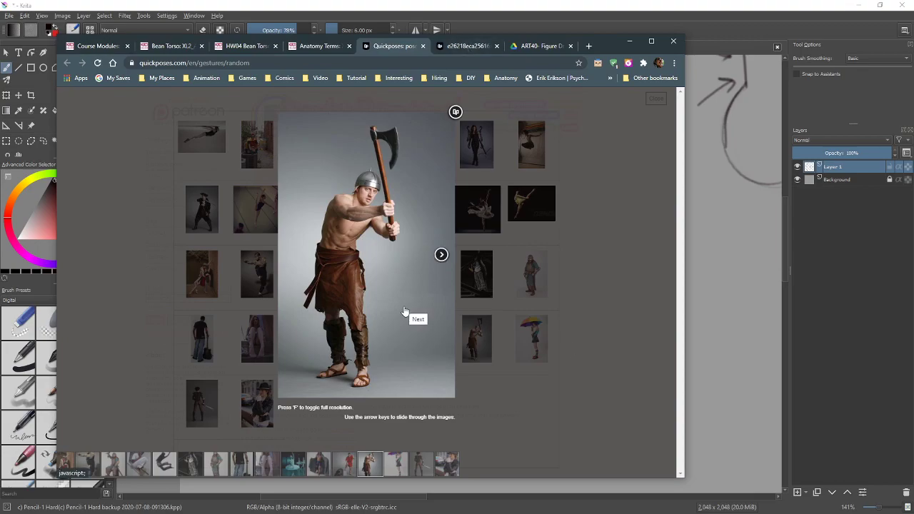
click(597, 324)
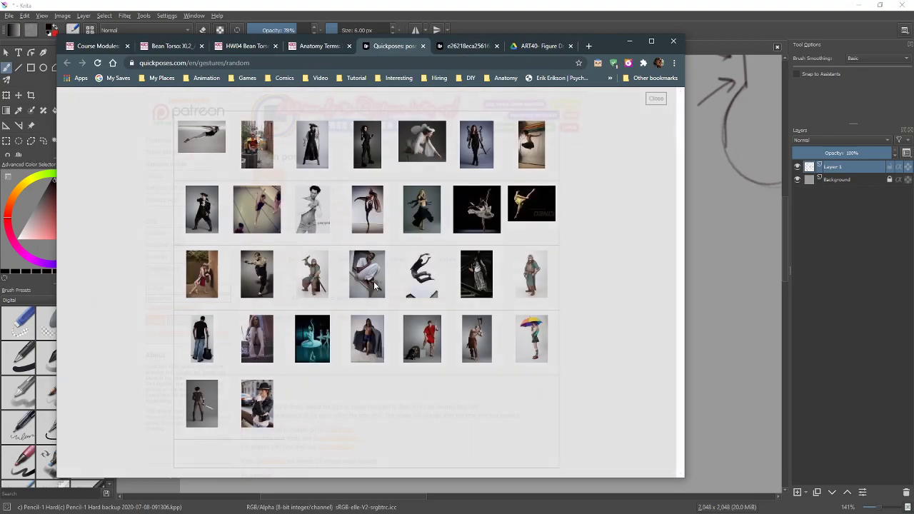
click(475, 338)
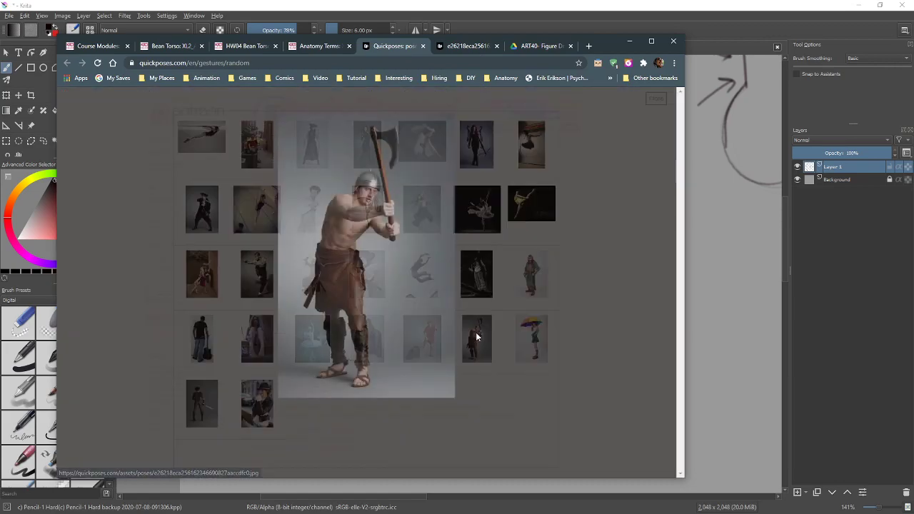
click(464, 45)
- Enlarge the axe photo to 250% and frame the man's torso and hips
scroll(381, 301, up, 3)
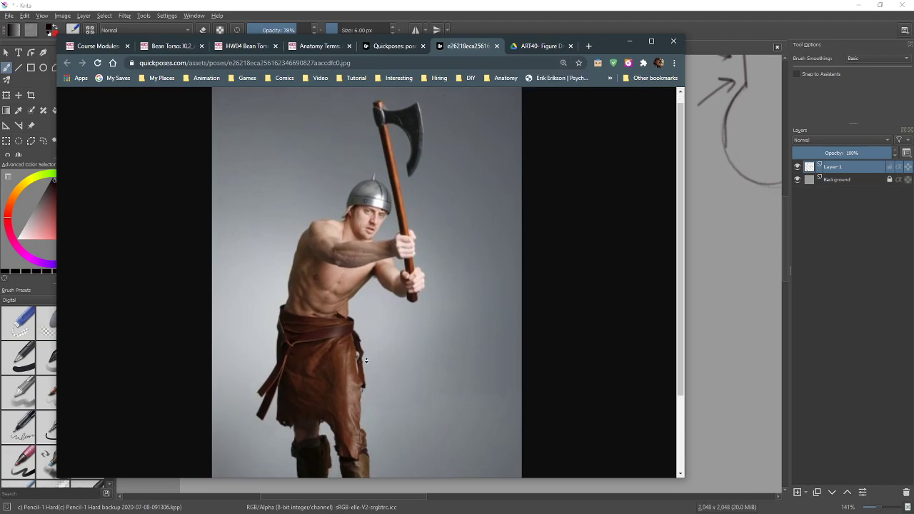
scroll(368, 335, down, 2)
scroll(342, 300, up, 2)
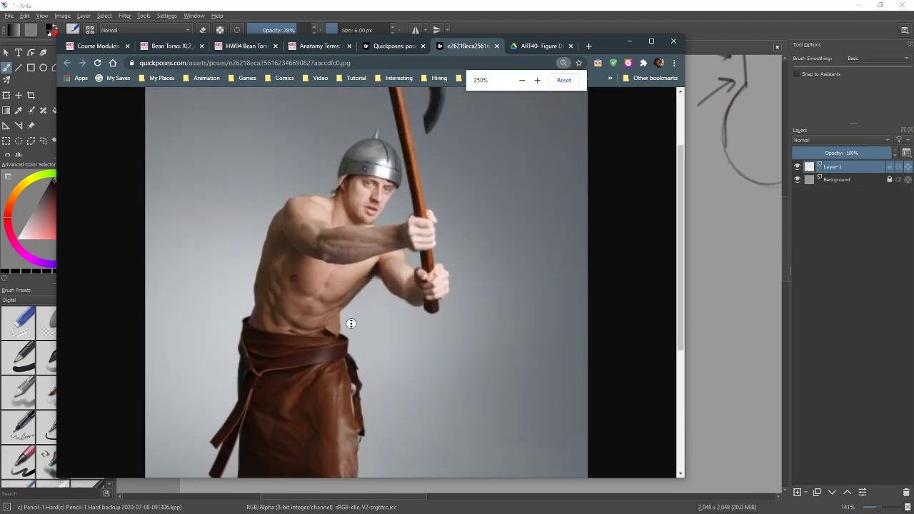
mouse_move(357, 326)
mouse_down()
mouse_move(358, 338)
mouse_move(359, 321)
mouse_up()
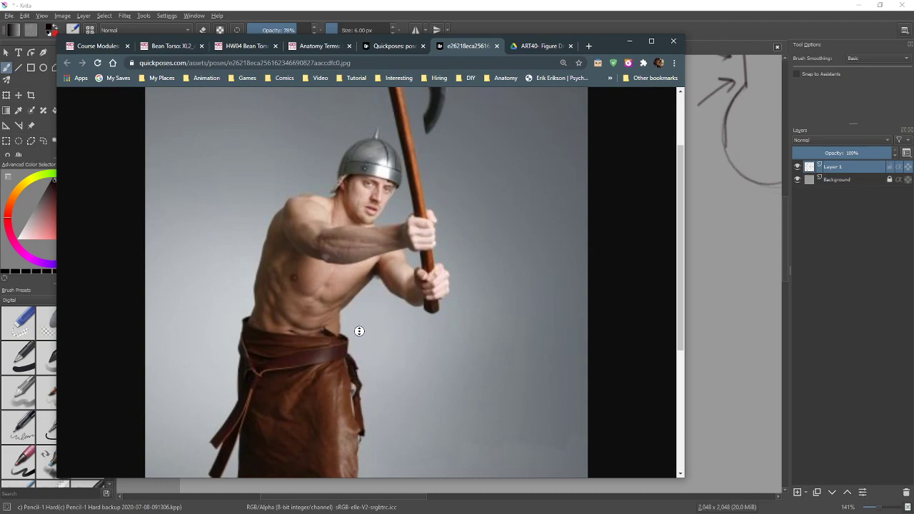
scroll(660, 295, down, 2)
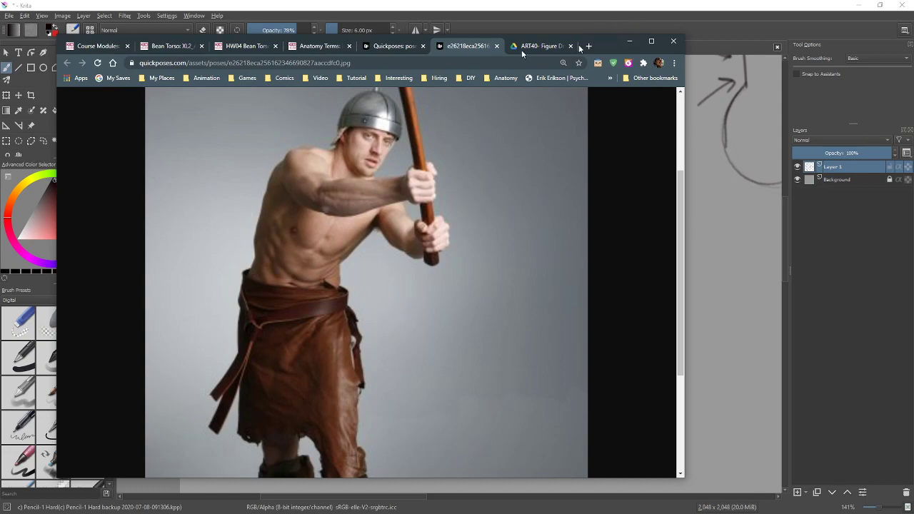
- Return to Krita and draw a C-shaped gesture curve for the new torso in the empty area beside the last bean
drag(580, 45, 0, 69)
drag(484, 325, 311, 256)
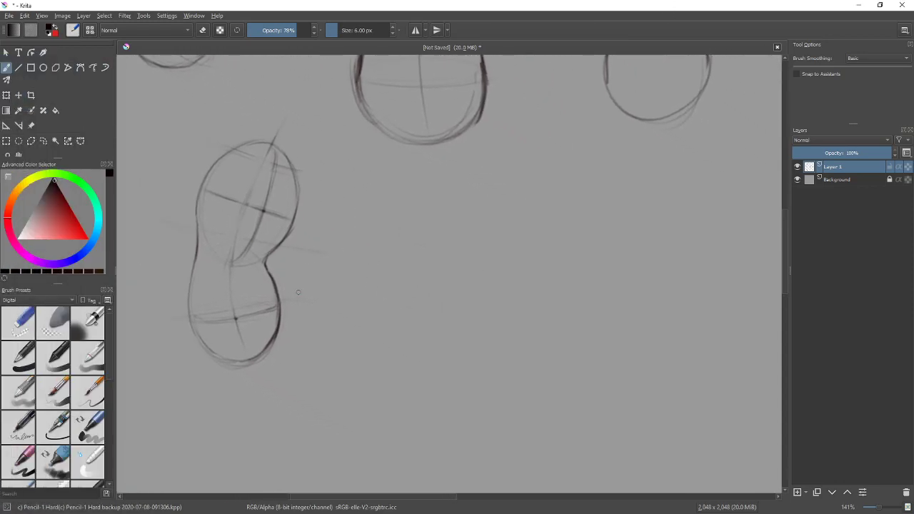
mouse_move(430, 409)
mouse_down()
mouse_move(407, 353)
mouse_move(523, 217)
mouse_move(410, 345)
mouse_move(520, 213)
mouse_up()
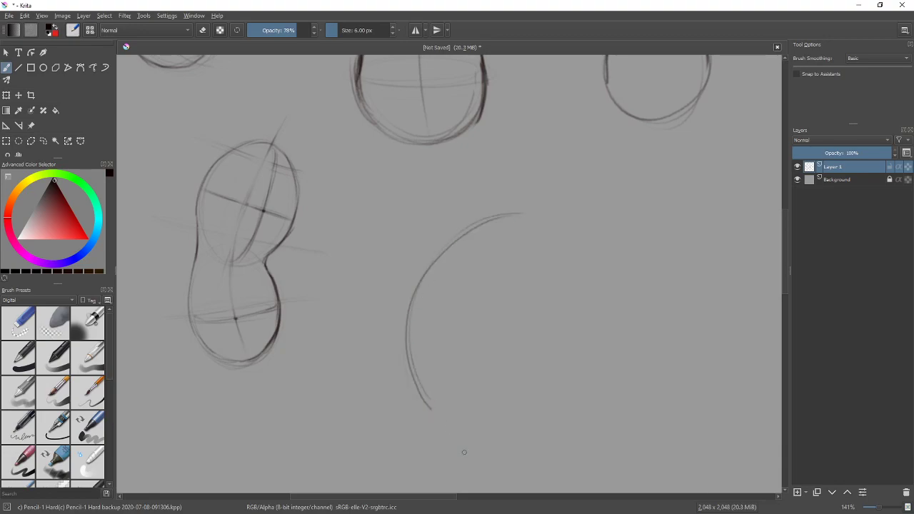
drag(392, 360, 427, 443)
drag(413, 430, 427, 442)
key(ctrl+z)
key(ctrl+z)
mouse_move(432, 304)
mouse_down()
mouse_move(548, 240)
mouse_move(545, 250)
mouse_up()
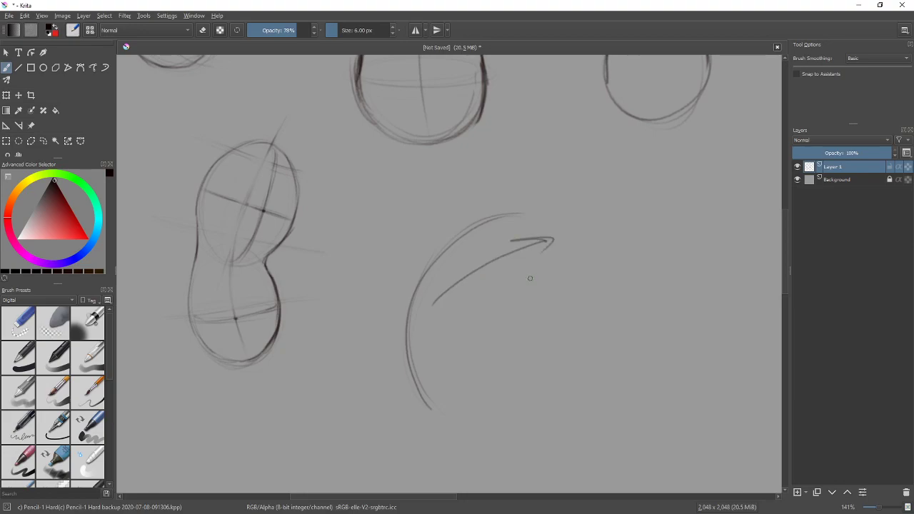
key(ctrl+z)
key(ctrl+z)
- Sketch a tilted ribcage oval over the gesture curve's upper part and an overlapping pelvis oval over its lower part, checking the axe photo
drag(502, 306, 528, 299)
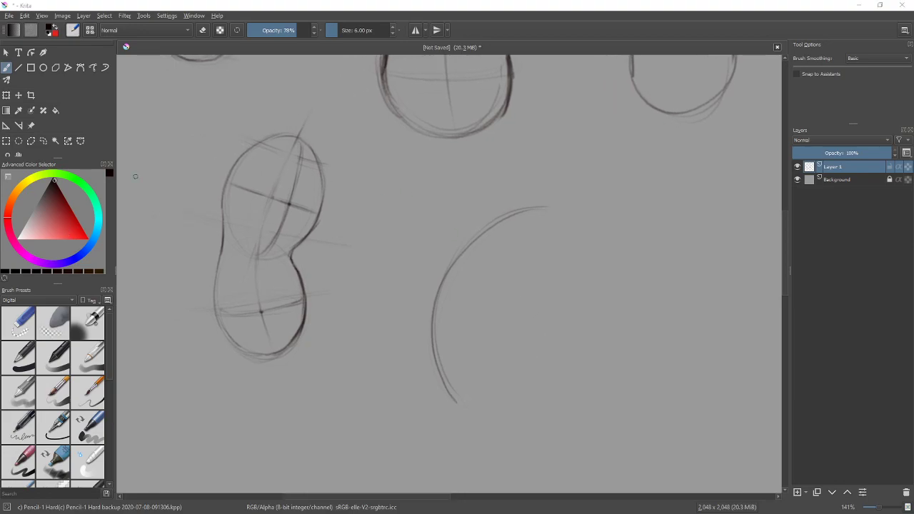
key(alt+Tab)
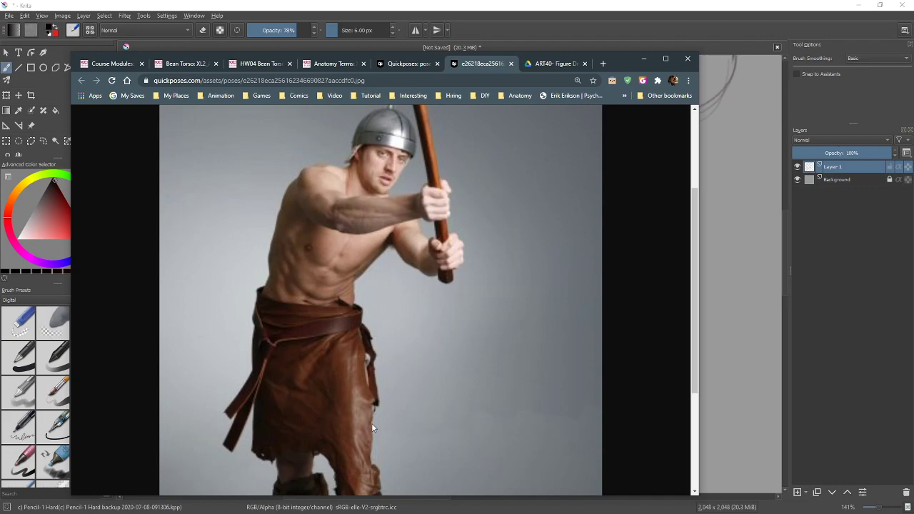
click(644, 58)
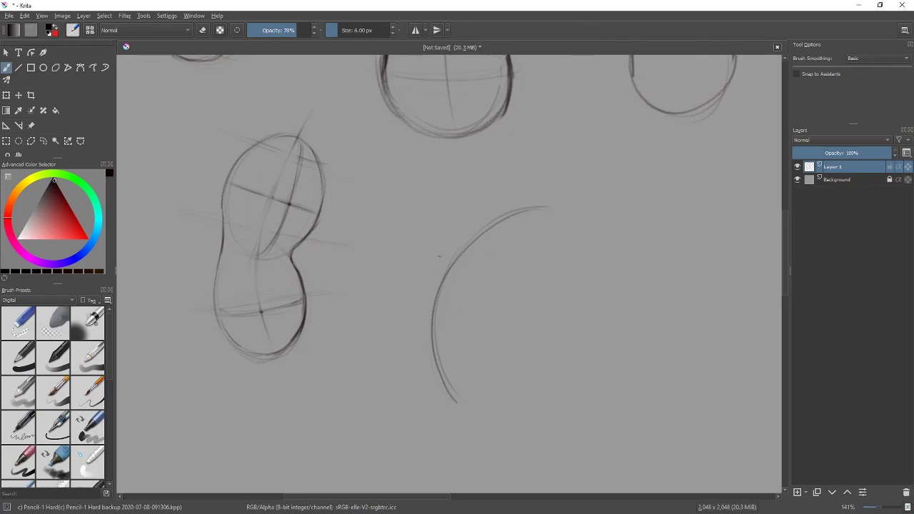
mouse_move(526, 202)
mouse_down()
mouse_move(447, 291)
mouse_move(541, 218)
mouse_up()
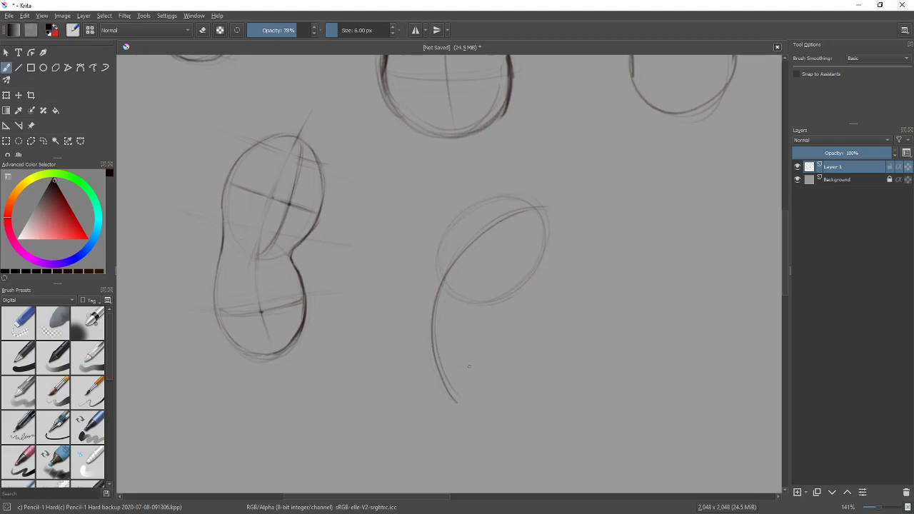
mouse_move(410, 329)
mouse_down()
mouse_move(500, 318)
mouse_move(412, 308)
mouse_move(495, 335)
mouse_move(419, 278)
mouse_up()
drag(0, 84, 662, 58)
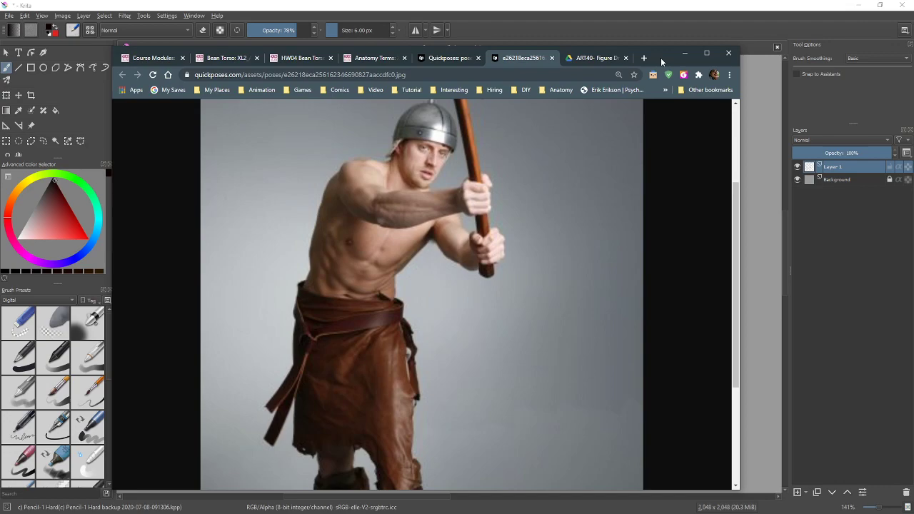
drag(661, 57, 0, 107)
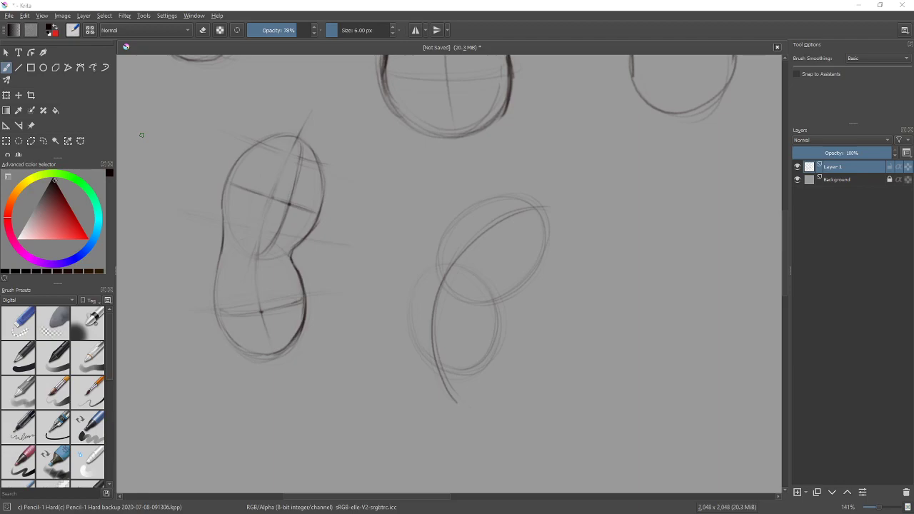
mouse_move(399, 364)
mouse_down()
mouse_move(360, 385)
mouse_move(307, 366)
mouse_move(325, 365)
mouse_up()
mouse_move(447, 194)
mouse_down()
mouse_move(345, 172)
mouse_move(357, 175)
mouse_up()
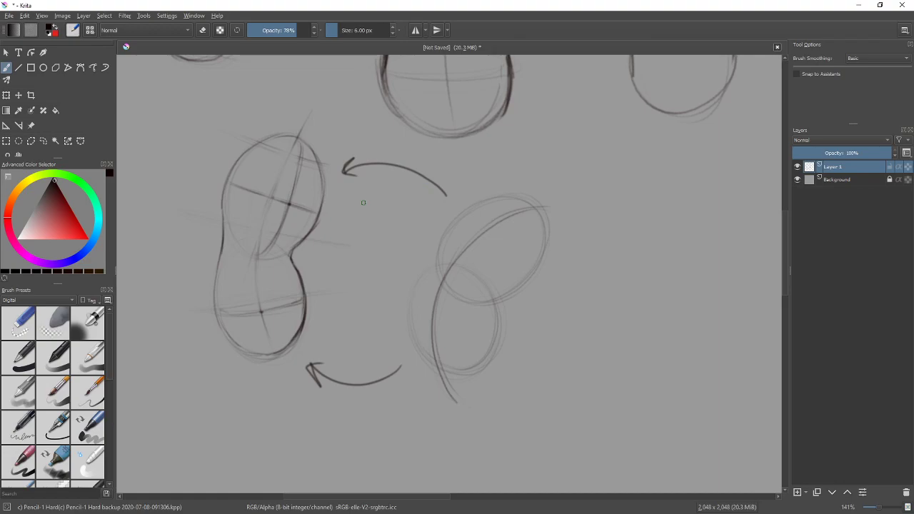
key(ctrl+z)
key(ctrl+z)
key(ctrl+z)
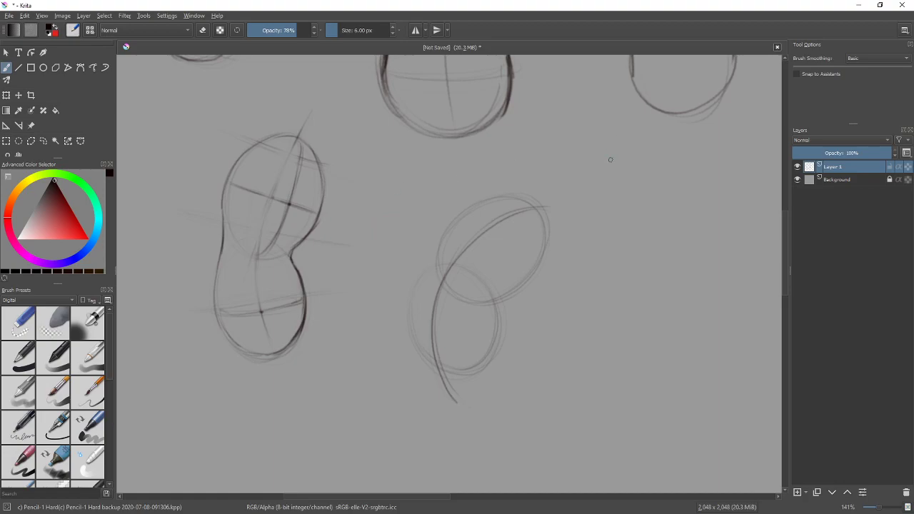
- Switch to the browser, examine the axe man's torso, hips and leg stance down to the feet, and return to Krita
key(alt+Tab)
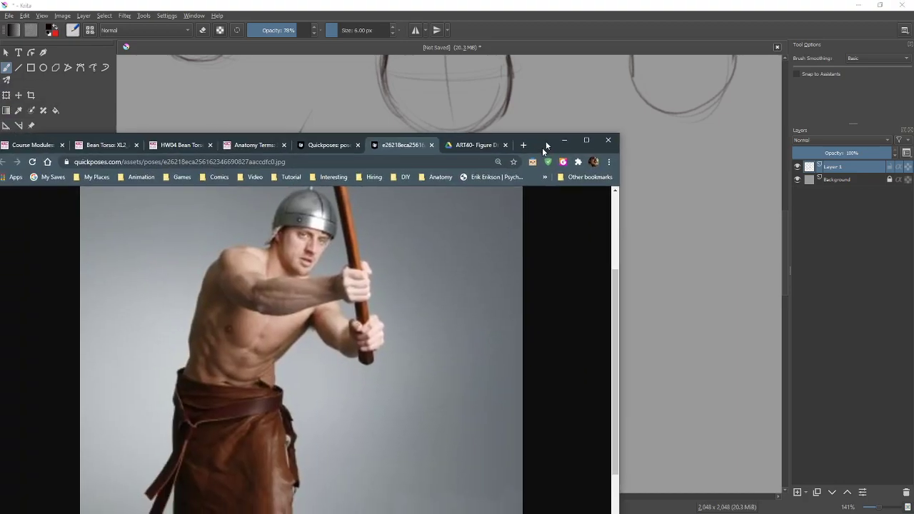
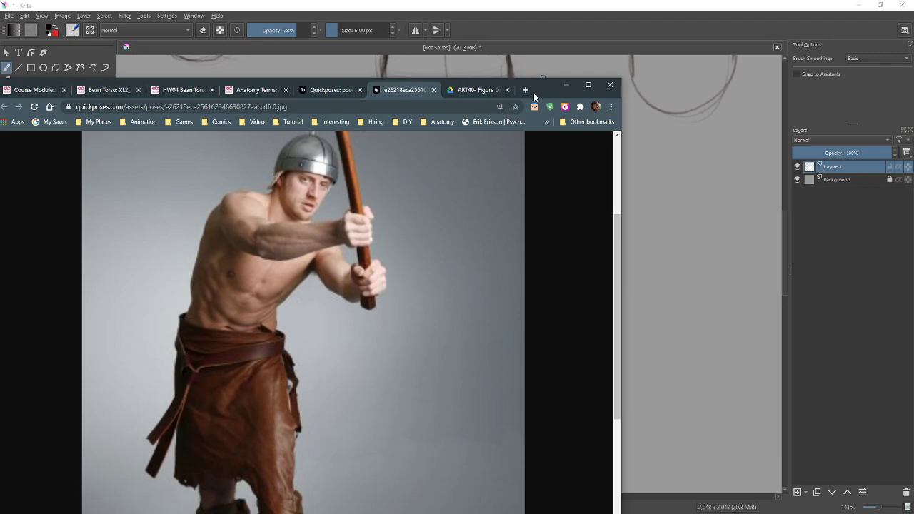
drag(618, 264, 618, 335)
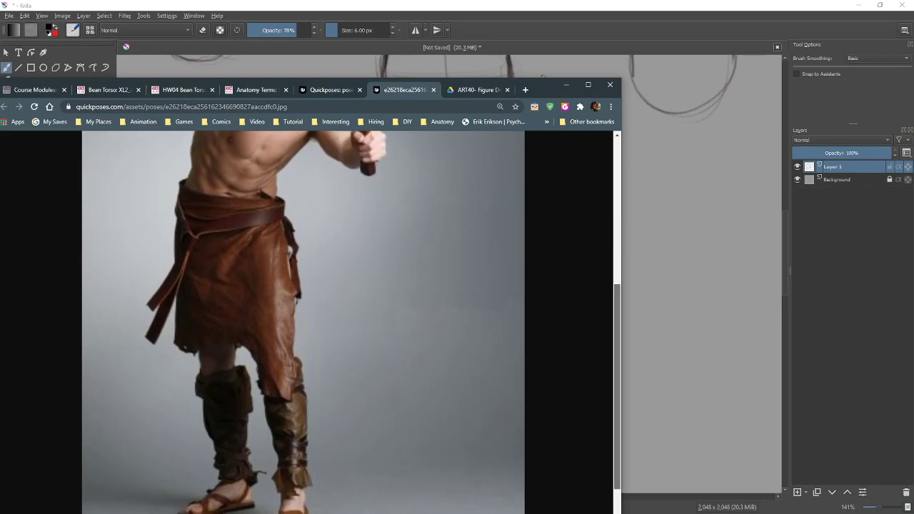
scroll(618, 265, down, 2)
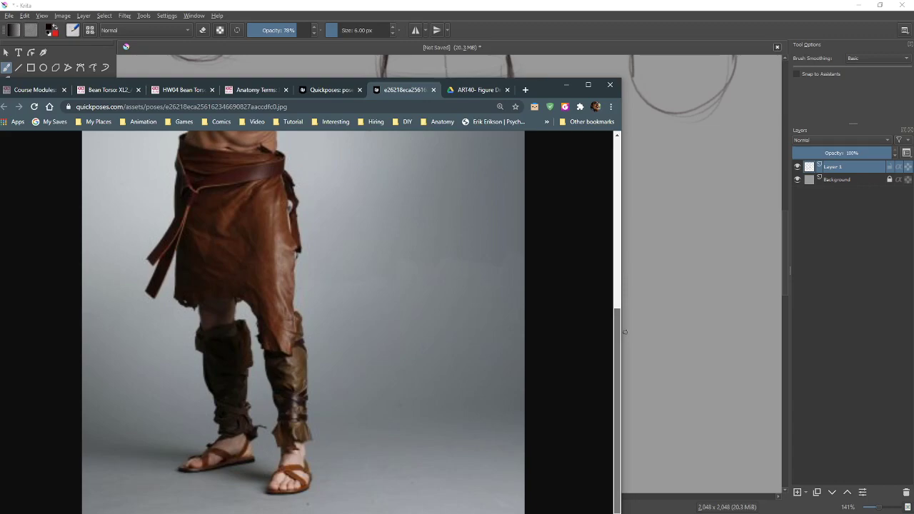
drag(548, 86, 587, 58)
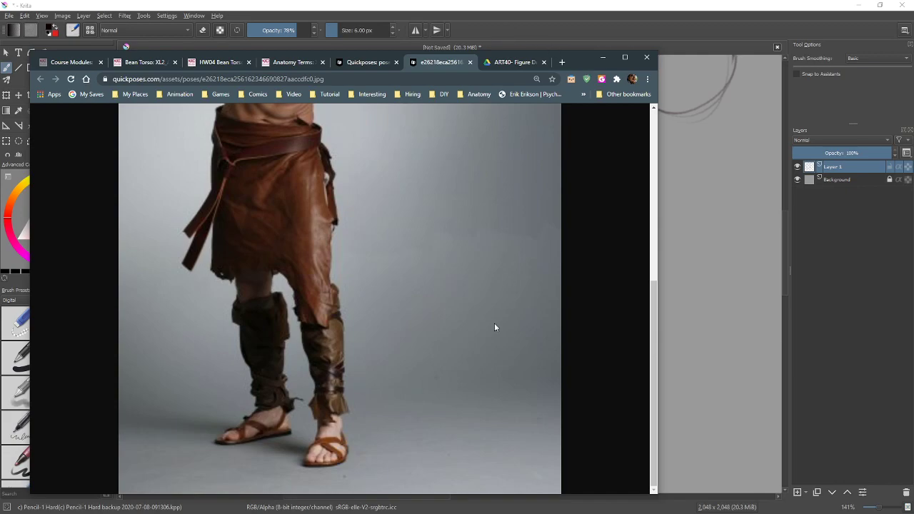
scroll(413, 306, up, 2)
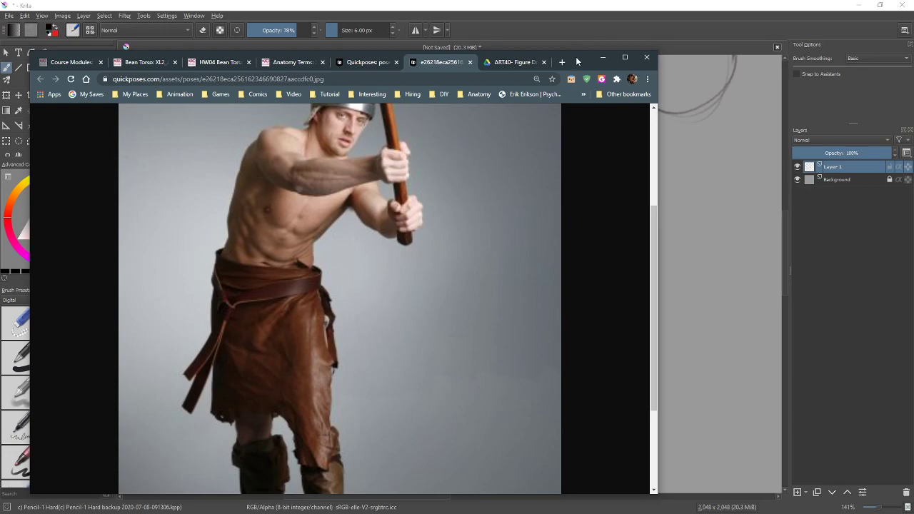
drag(580, 62, 577, 61)
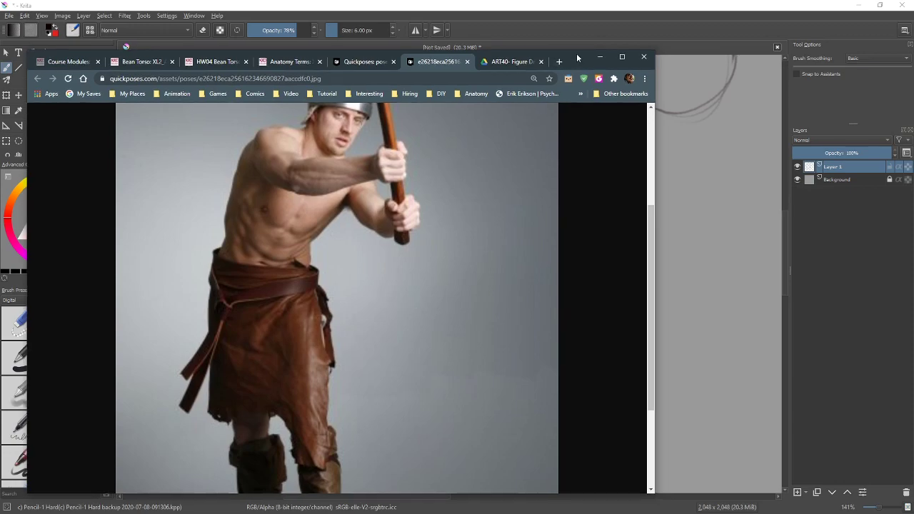
click(600, 56)
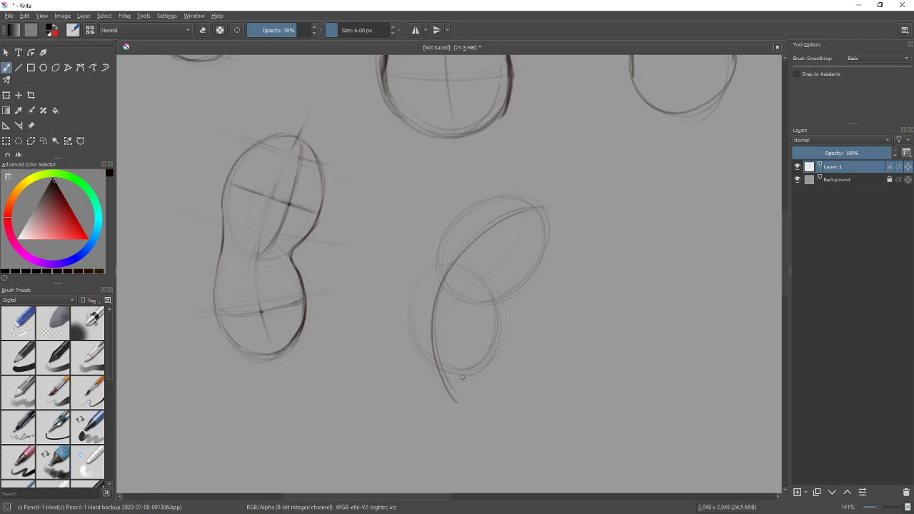
key(ctrl+z)
drag(466, 245, 418, 226)
drag(431, 320, 386, 322)
key(ctrl+z)
key(ctrl+z)
drag(501, 263, 543, 305)
key(ctrl+z)
drag(494, 168, 517, 200)
key(ctrl+z)
- Mark the ribcage oval's centre and tilted axes, and add its curved centre line with a short direction arrow
drag(559, 289, 451, 232)
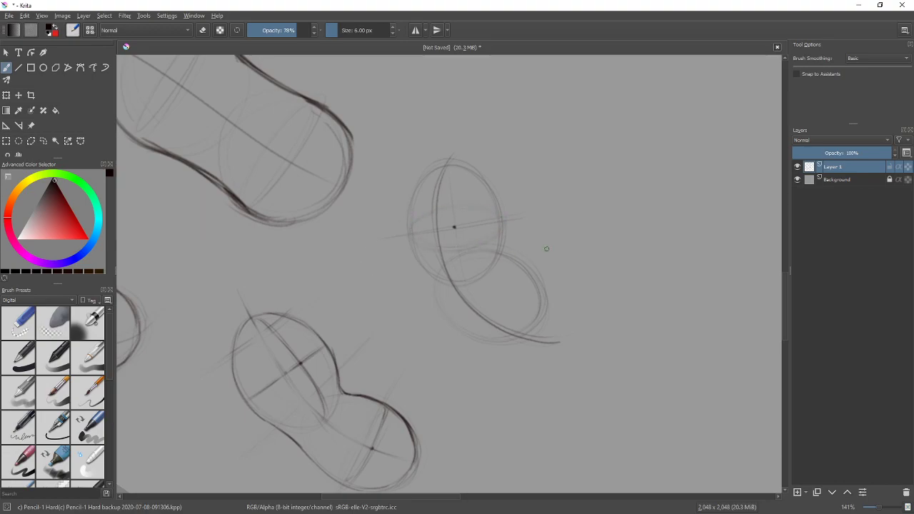
mouse_move(624, 208)
mouse_down()
mouse_move(629, 271)
mouse_move(577, 377)
mouse_move(545, 397)
mouse_up()
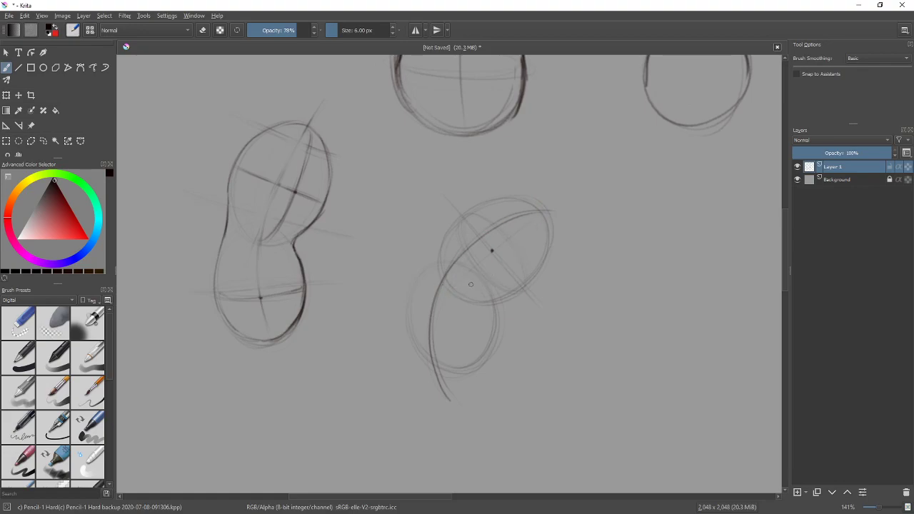
mouse_move(516, 259)
mouse_down()
mouse_move(539, 230)
mouse_move(537, 212)
mouse_up()
drag(487, 293, 485, 319)
- Check the axe photo in the browser, and draw the pelvis oval's centre point, crossing contour lines and direction arrow in Krita
key(alt+Tab)
drag(417, 86, 470, 82)
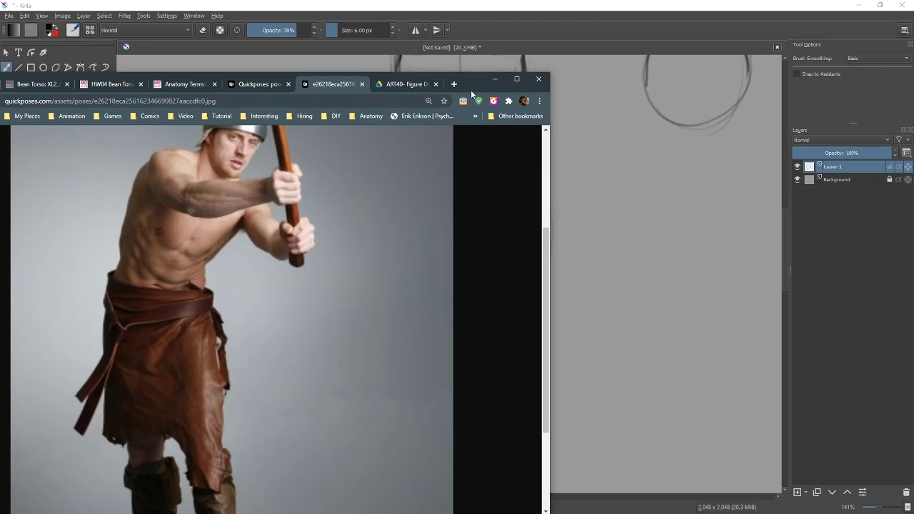
click(495, 79)
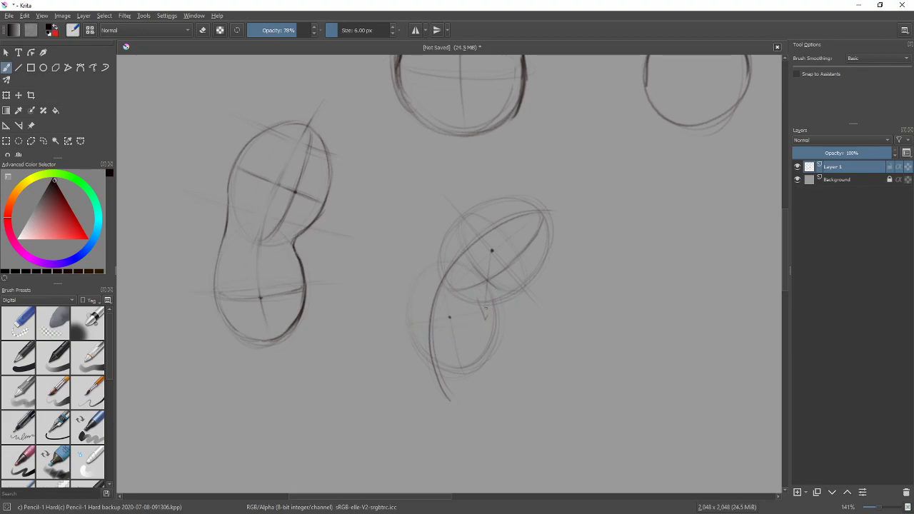
drag(408, 327, 491, 311)
mouse_move(541, 337)
mouse_down()
mouse_move(520, 383)
mouse_move(494, 384)
mouse_move(408, 299)
mouse_up()
key(ctrl+plus)
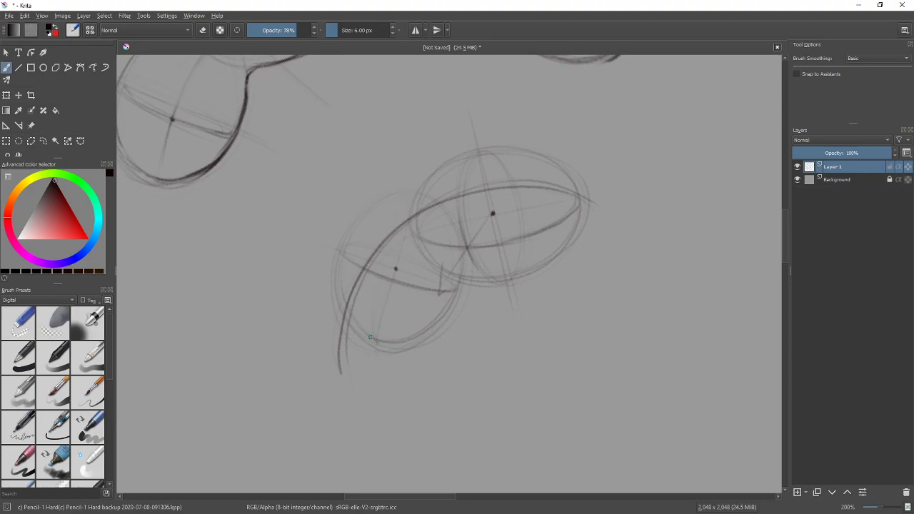
mouse_move(373, 337)
mouse_down()
mouse_move(387, 243)
mouse_move(388, 255)
mouse_move(405, 202)
mouse_up()
drag(507, 390, 634, 185)
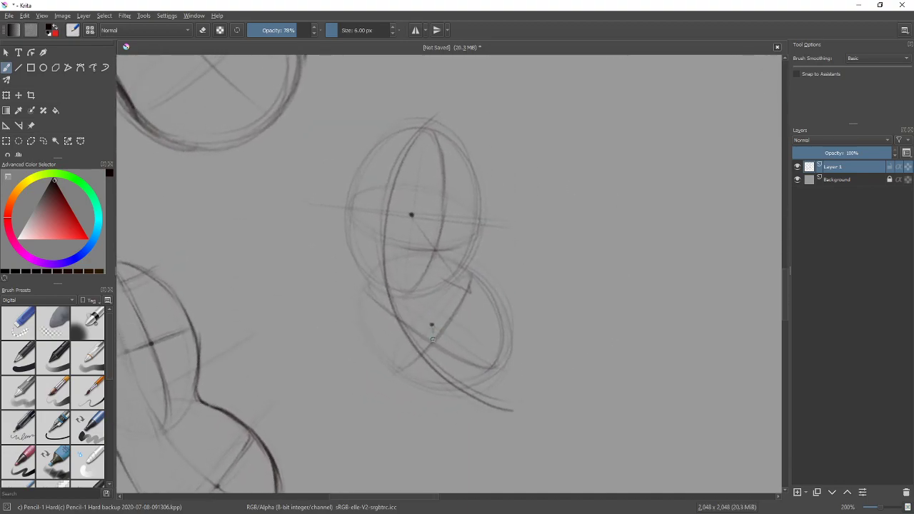
mouse_move(582, 295)
mouse_down()
mouse_move(622, 317)
mouse_move(592, 383)
mouse_move(561, 402)
mouse_move(573, 367)
mouse_move(536, 381)
mouse_move(549, 375)
mouse_up()
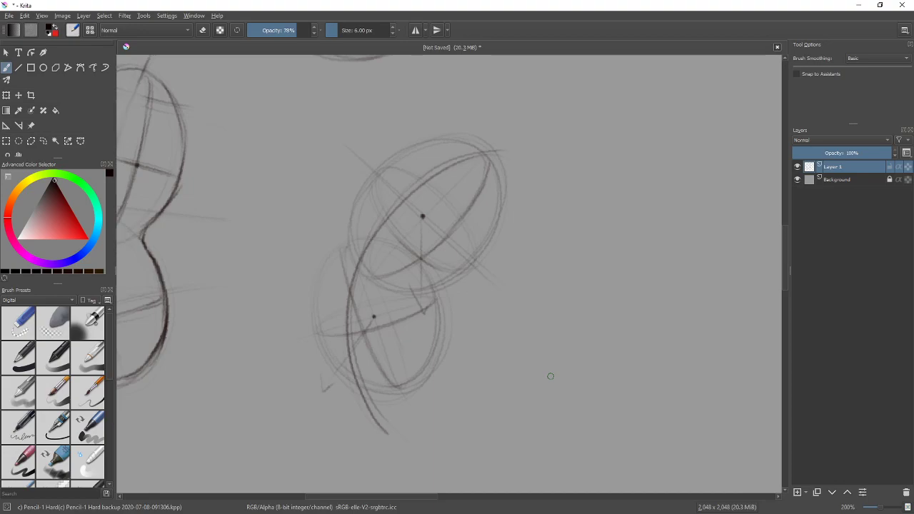
- Darken the ribcage's back edge with a heavy contour from the waist up to the shoulder
click(374, 174)
key(ctrl+z)
drag(349, 287, 356, 193)
mouse_move(345, 269)
mouse_down()
mouse_move(384, 162)
mouse_move(375, 166)
mouse_move(408, 146)
mouse_up()
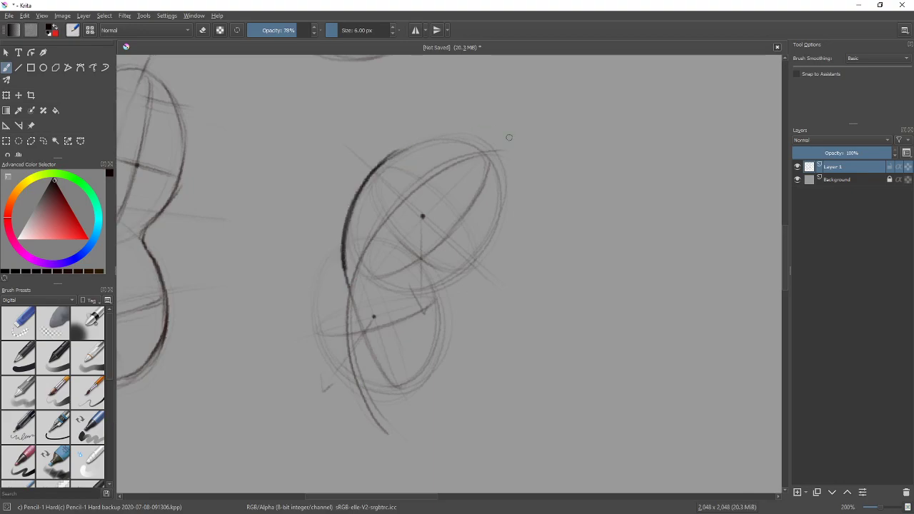
- Outline the ribcage's top and front edge, thickening the line where it curves down into the waist pinch
mouse_move(480, 307)
mouse_down()
mouse_move(455, 309)
mouse_move(462, 299)
mouse_up()
key(ctrl+z)
key(ctrl+z)
key(ctrl+z)
drag(437, 298, 435, 305)
drag(541, 178, 572, 244)
key(ctrl+z)
mouse_move(450, 279)
mouse_down()
mouse_move(404, 290)
mouse_move(467, 255)
mouse_up()
mouse_move(413, 294)
mouse_down()
mouse_move(493, 229)
mouse_move(499, 212)
mouse_move(437, 140)
mouse_move(391, 153)
mouse_up()
- Outline the pelvis from the waist pinch around its underside and up the back to meet the ribcage
mouse_move(437, 294)
mouse_down()
mouse_move(438, 319)
mouse_move(427, 368)
mouse_up()
drag(434, 292, 418, 370)
key(ctrl+z)
mouse_move(437, 294)
mouse_down()
mouse_move(440, 337)
mouse_move(425, 369)
mouse_move(384, 389)
mouse_move(435, 307)
mouse_move(402, 382)
mouse_move(339, 368)
mouse_move(329, 264)
mouse_up()
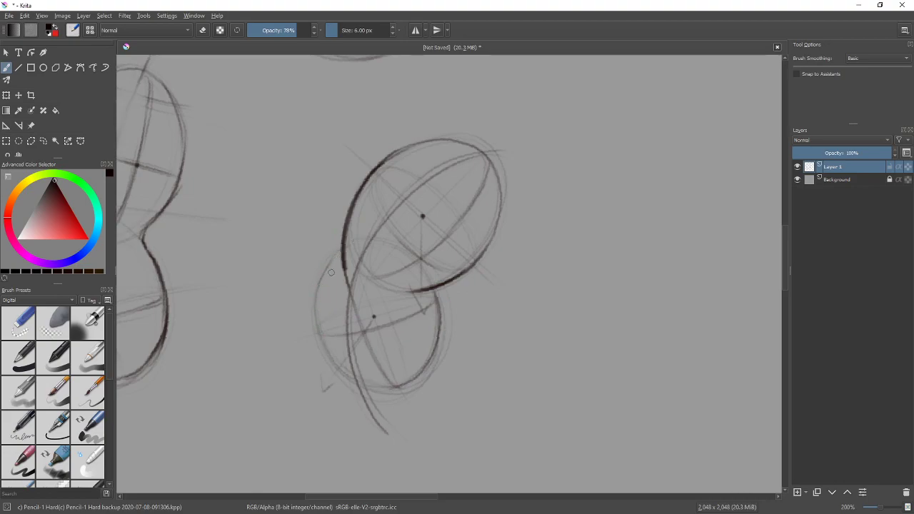
mouse_move(330, 364)
mouse_down()
mouse_move(322, 280)
mouse_move(341, 239)
mouse_up()
mouse_move(321, 276)
mouse_down()
mouse_move(341, 231)
mouse_move(316, 301)
mouse_up()
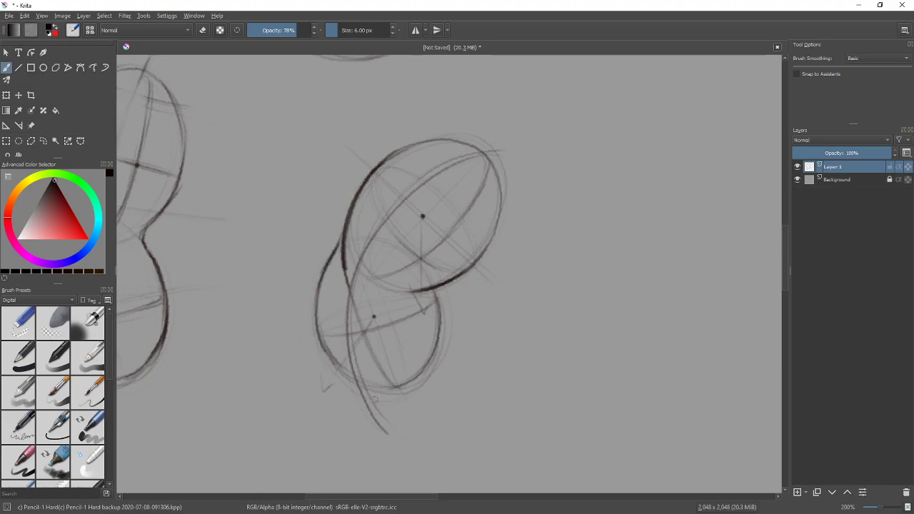
mouse_move(327, 351)
mouse_down()
mouse_move(412, 380)
mouse_move(436, 349)
mouse_move(326, 353)
mouse_up()
mouse_move(397, 382)
mouse_down()
mouse_move(425, 365)
mouse_move(438, 318)
mouse_up()
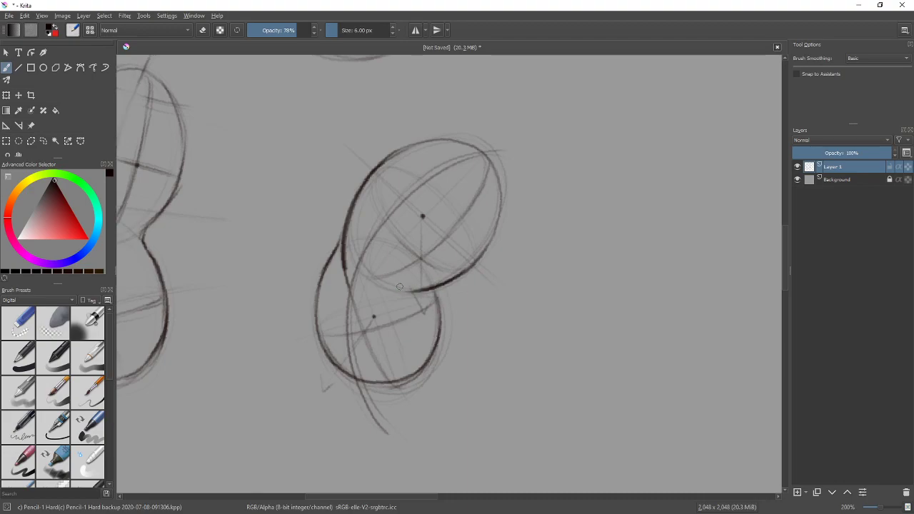
- Try a rounded fold at the waist pinch, erasing the overlapping ribcage line and redrawing the fold darker
drag(394, 292, 447, 278)
mouse_move(444, 287)
mouse_down()
mouse_move(410, 298)
mouse_move(432, 297)
mouse_move(447, 278)
mouse_up()
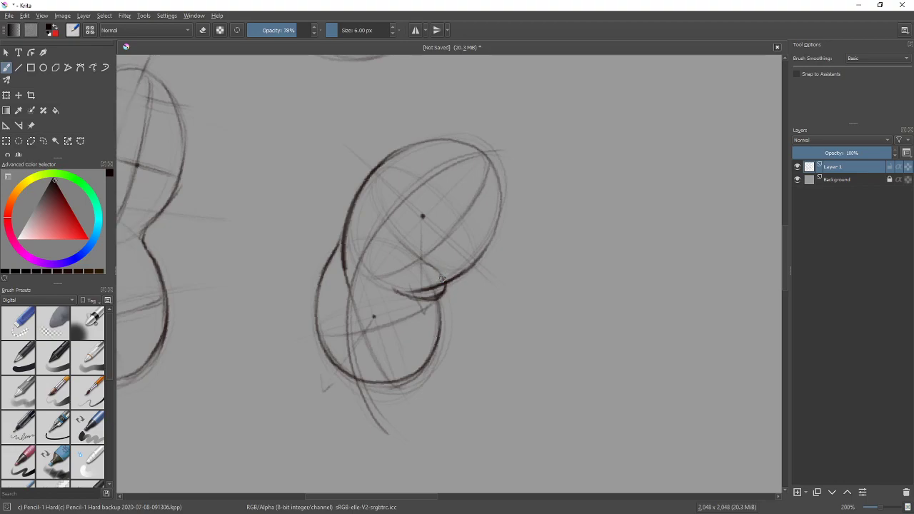
key(e)
drag(415, 288, 438, 284)
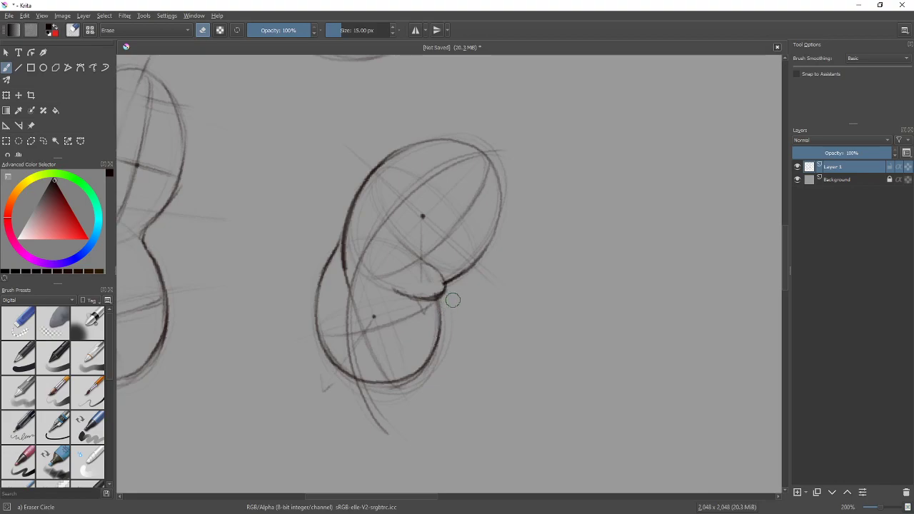
key(e)
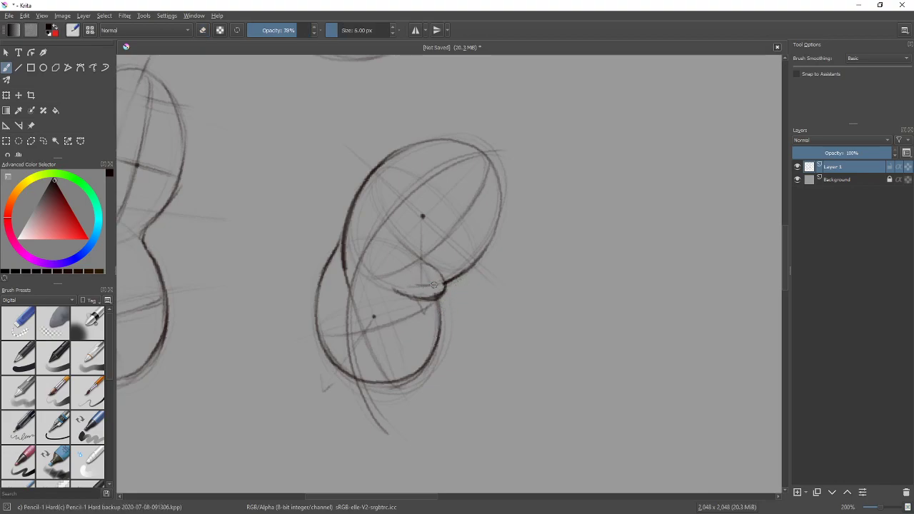
drag(399, 289, 438, 295)
- Try reworking the waist fold by thinning it with a 15 px soft eraser and redrawing its edges
key(e)
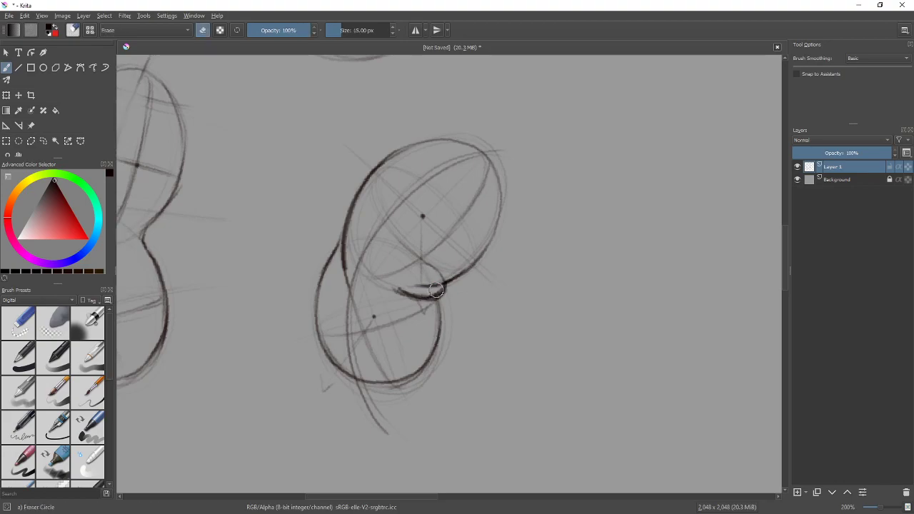
drag(403, 289, 426, 297)
key(slash)
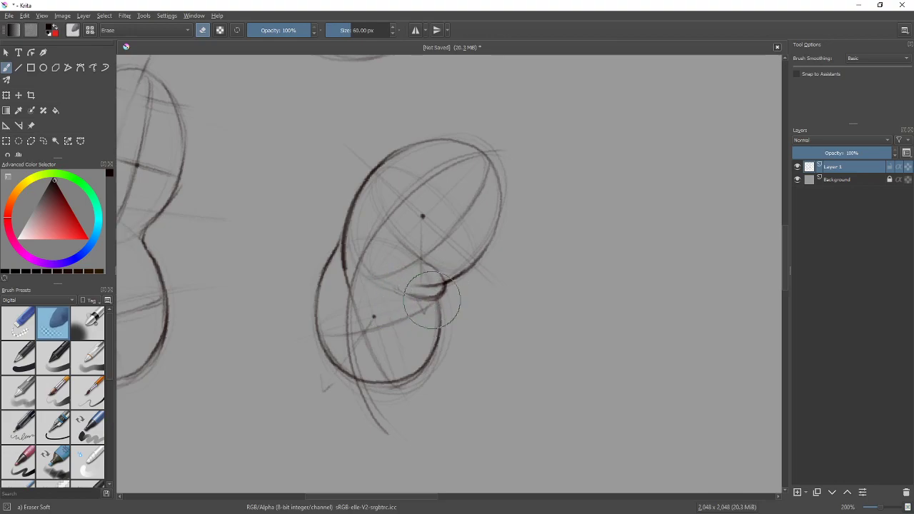
mouse_move(424, 290)
shift+mouse_down()
mouse_move(381, 290)
mouse_move(437, 288)
shift+mouse_up()
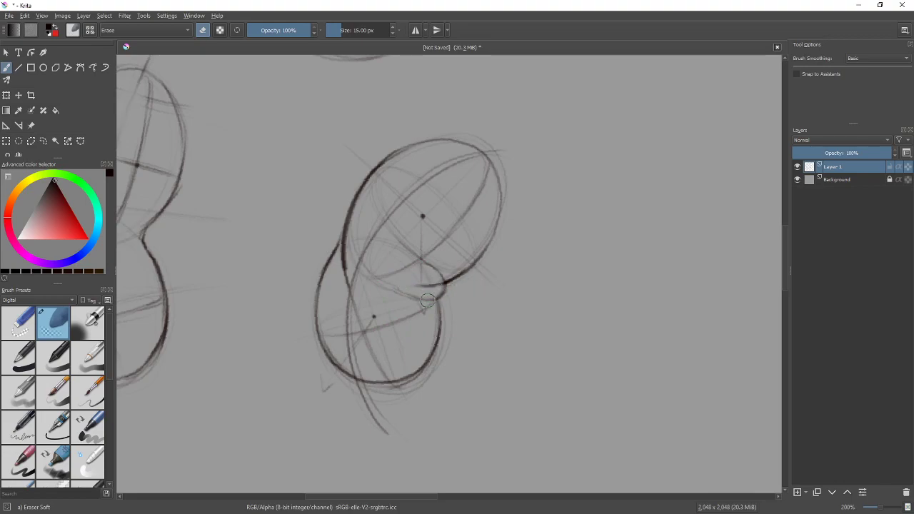
key(slash)
mouse_move(413, 298)
mouse_down()
mouse_move(437, 299)
mouse_move(446, 284)
mouse_move(439, 326)
mouse_up()
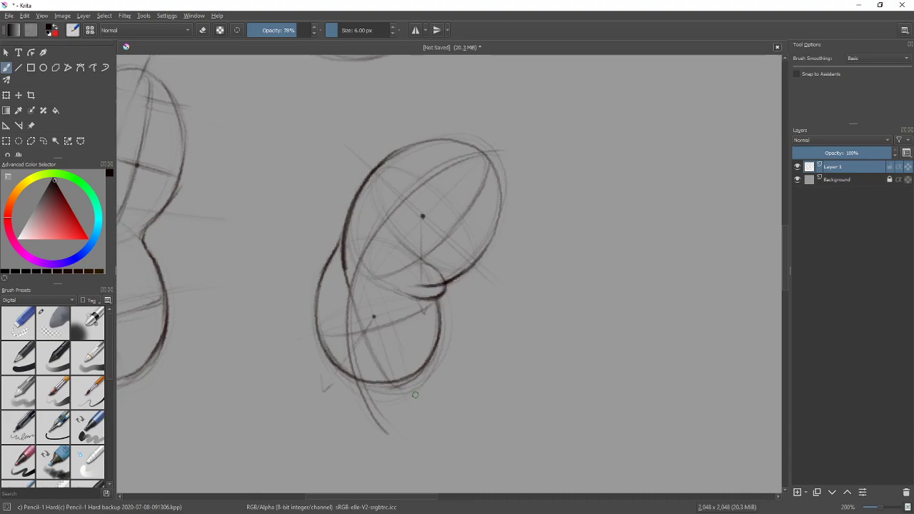
- Erase the waist fold and redraw a simple pinch where the ribcage's edge meets the pelvis
key(slash)
drag(447, 292, 408, 295)
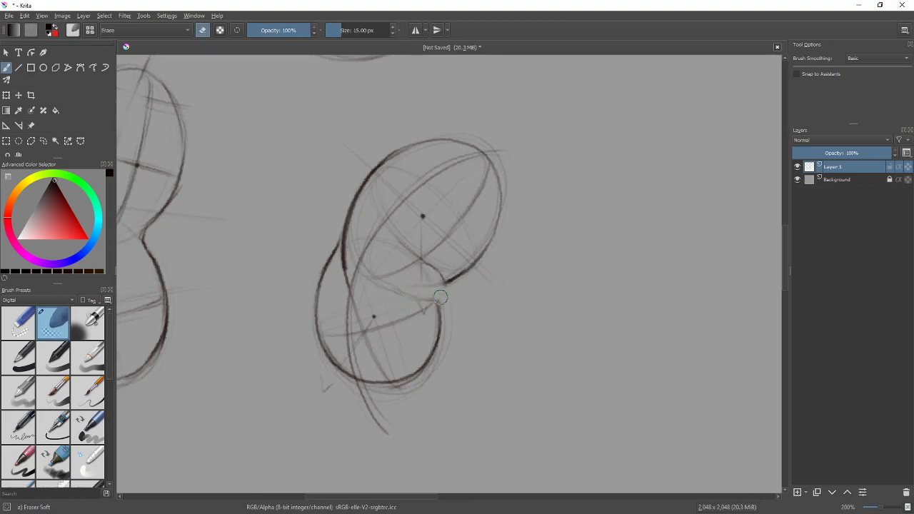
key(e)
mouse_move(418, 292)
mouse_down()
mouse_move(467, 272)
mouse_move(438, 315)
mouse_up()
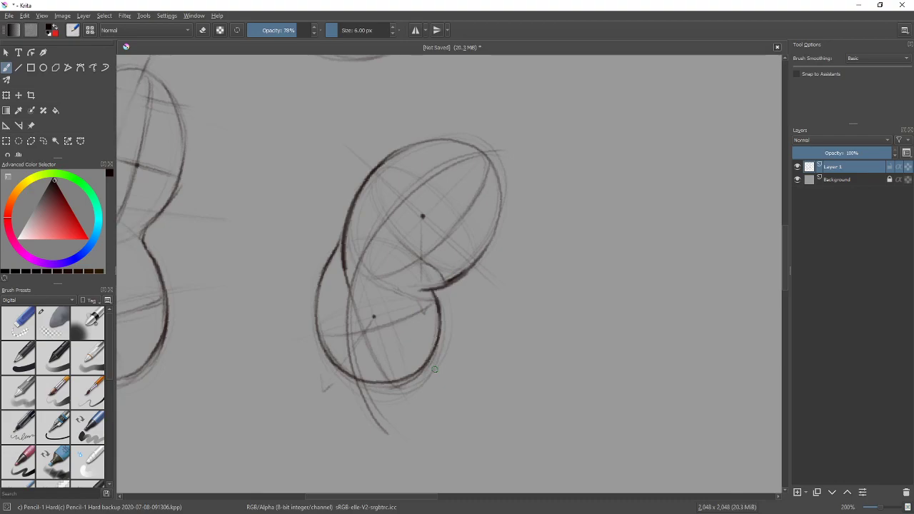
- Fade the construction lines inside the ribcage and pelvis with the soft eraser enlarged to 73 px
key(e)
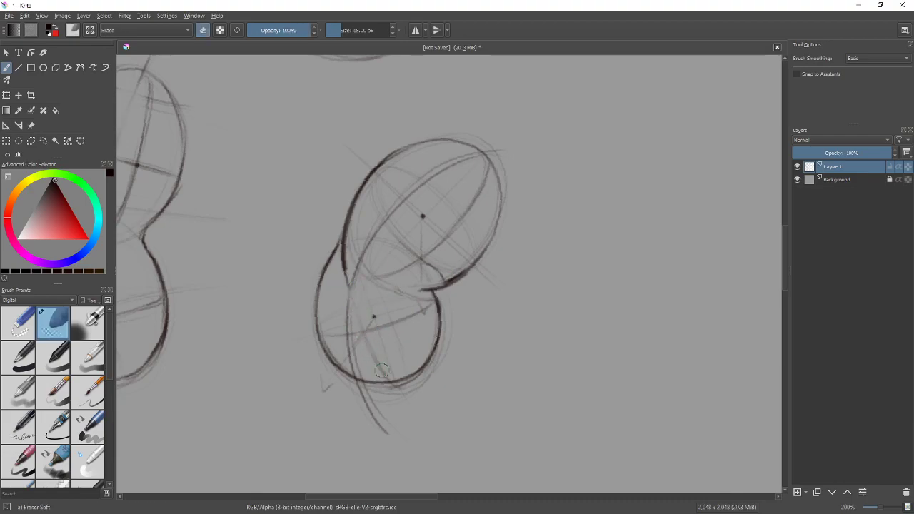
drag(402, 243, 402, 247)
key(bracketright)
key(bracketright)
key(bracketright)
key(bracketright)
key(bracketright)
key(bracketright)
key(bracketright)
key(bracketright)
key(bracketright)
key(bracketright)
key(bracketright)
key(bracketright)
key(bracketright)
key(bracketright)
key(bracketright)
drag(382, 317, 378, 357)
mouse_move(432, 181)
mouse_down()
mouse_move(453, 261)
mouse_move(419, 245)
mouse_move(457, 200)
mouse_move(471, 212)
mouse_move(455, 223)
mouse_move(450, 245)
mouse_move(444, 192)
mouse_up()
mouse_move(382, 307)
mouse_down()
mouse_move(379, 333)
mouse_move(342, 337)
mouse_move(354, 362)
mouse_move(353, 321)
mouse_move(349, 337)
mouse_move(370, 342)
mouse_move(405, 331)
mouse_move(416, 312)
mouse_move(409, 331)
mouse_move(451, 247)
mouse_move(348, 340)
mouse_move(340, 321)
mouse_move(430, 308)
mouse_up()
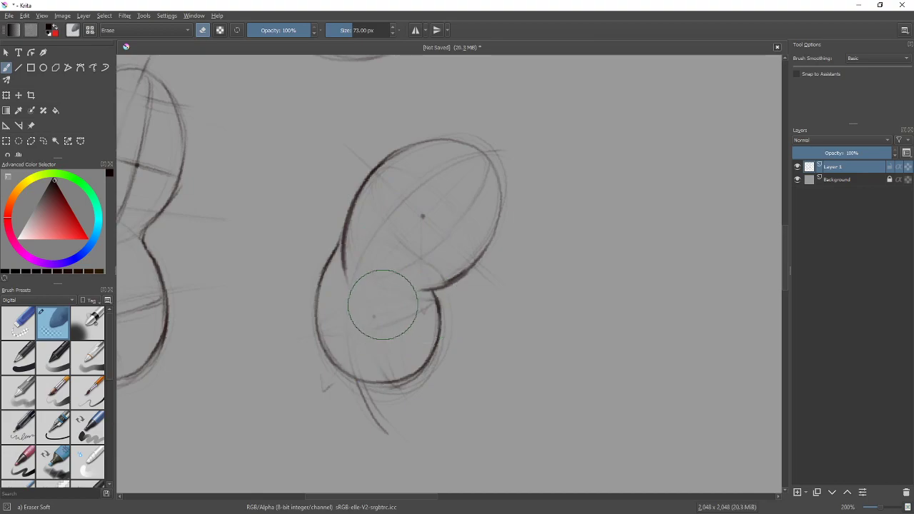
- Redraw the ribcage's lower edge across the waist so that it overlaps the pelvis
key(slash)
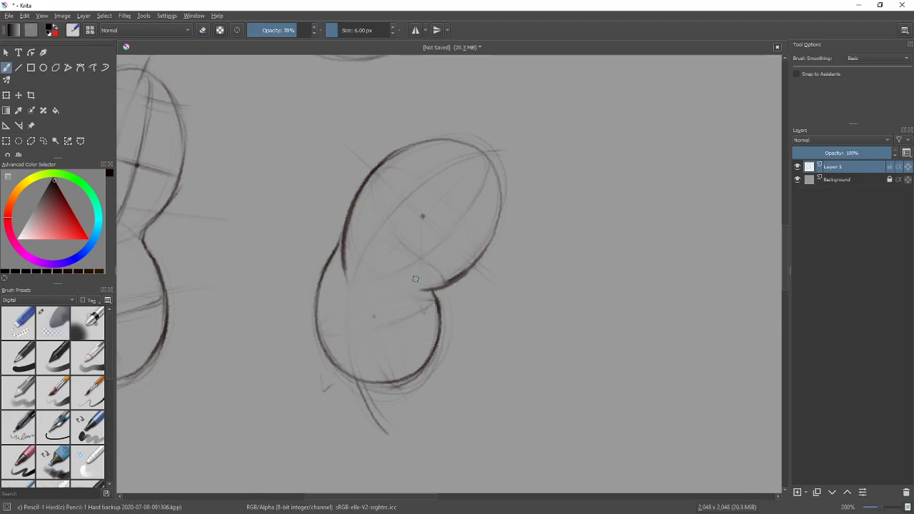
drag(375, 285, 349, 237)
drag(369, 284, 354, 268)
mouse_move(352, 237)
mouse_down()
mouse_move(351, 274)
mouse_move(429, 292)
mouse_move(454, 285)
mouse_up()
drag(379, 287, 429, 292)
- Soften the ribcage's lower back edge with a smaller soft eraser and redraw it as a clean curve
key(e)
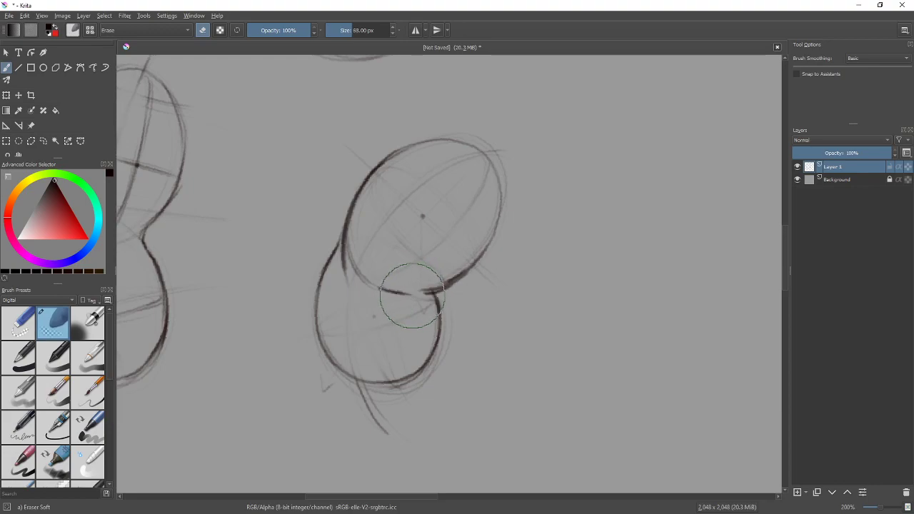
key(bracketleft)
key(bracketleft)
key(bracketleft)
mouse_move(374, 284)
mouse_down()
mouse_move(363, 297)
mouse_move(353, 237)
mouse_up()
mouse_move(342, 271)
mouse_down()
mouse_move(350, 234)
mouse_move(343, 277)
mouse_move(399, 169)
mouse_move(390, 299)
mouse_move(351, 239)
mouse_move(342, 257)
mouse_move(362, 213)
mouse_move(348, 242)
mouse_move(468, 216)
mouse_move(363, 295)
mouse_move(357, 238)
mouse_move(355, 266)
mouse_move(346, 223)
mouse_up()
key(slash)
drag(351, 260, 347, 219)
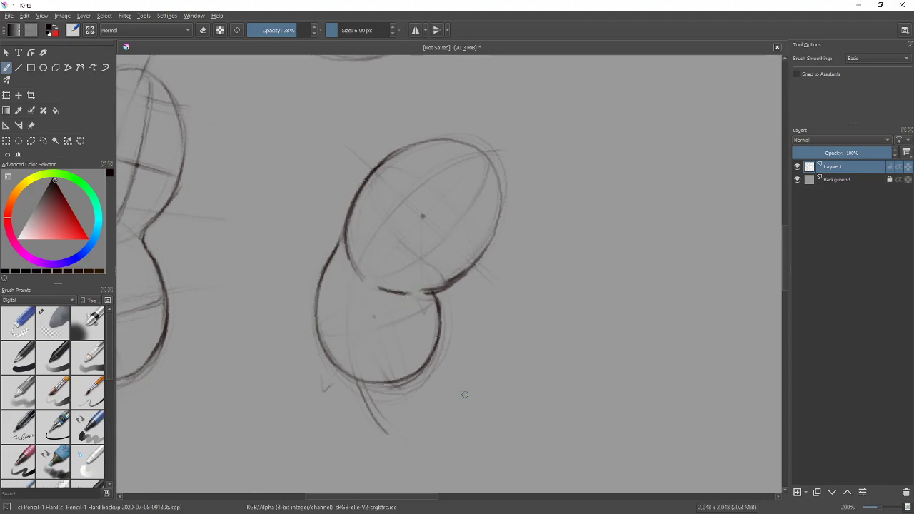
- Restate the crossing contour lines and their intersection points on the ribcage and pelvis
click(420, 259)
drag(401, 271, 474, 207)
mouse_move(325, 334)
mouse_down()
mouse_move(375, 329)
mouse_move(353, 341)
mouse_up()
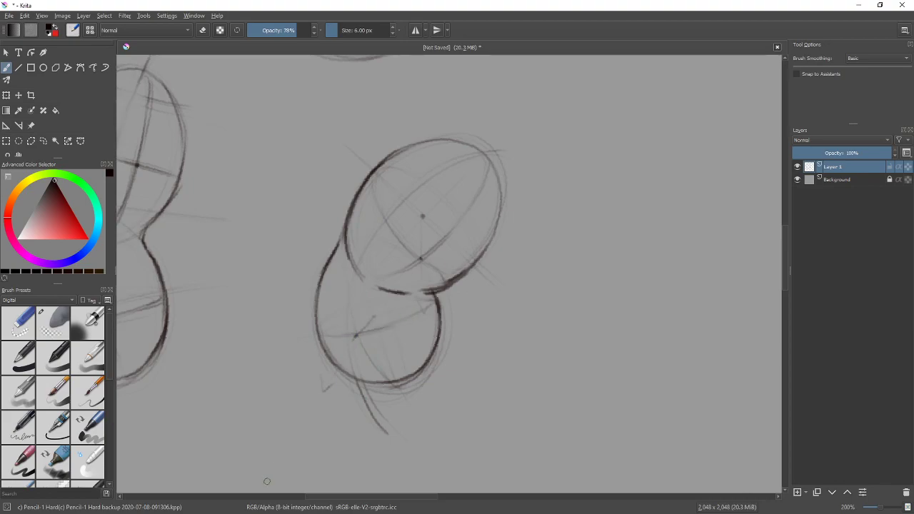
key(plus)
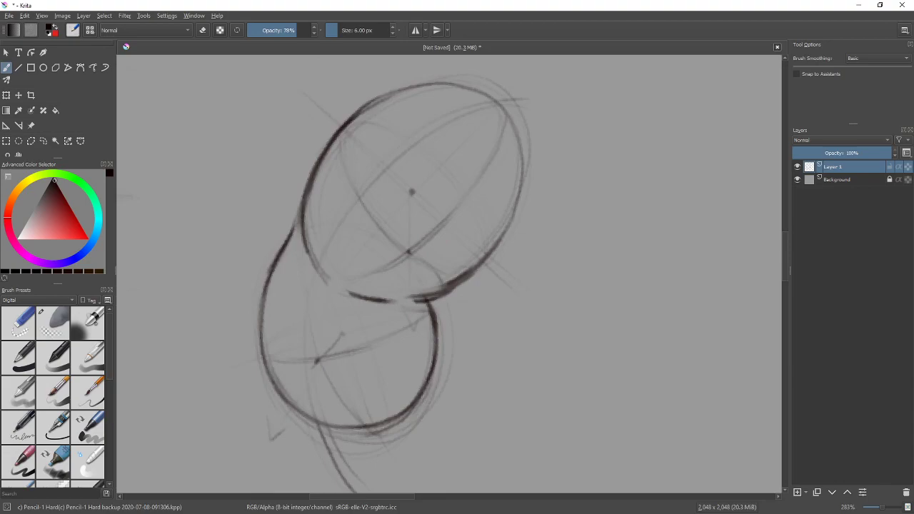
- Switch to the browser, close the axe photo's tab and preview, and return the Quickposes gallery to 100% zoom
drag(0, 101, 646, 51)
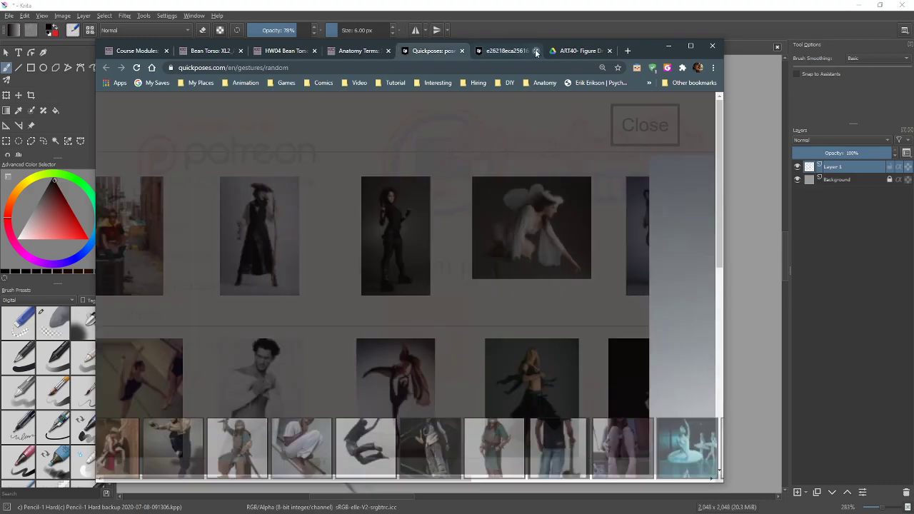
click(536, 50)
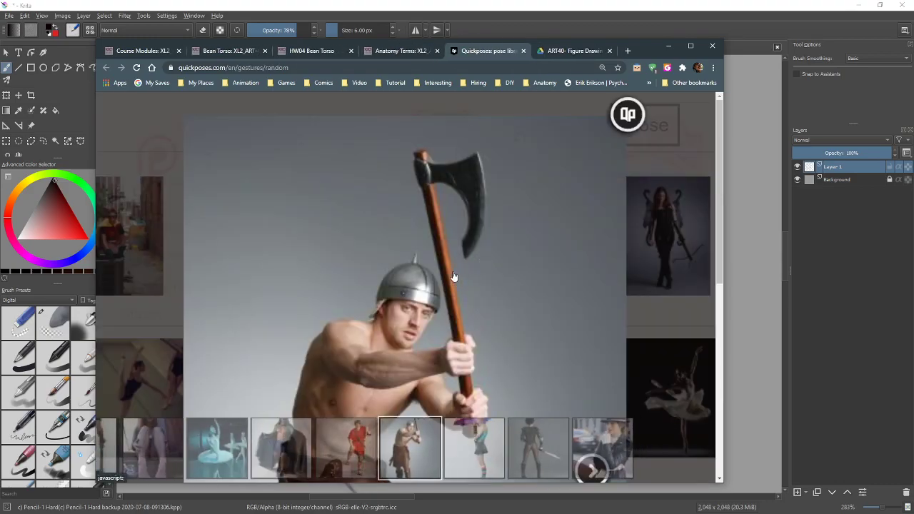
key(ctrl+minus)
key(ctrl+minus)
key(ctrl+minus)
key(ctrl+minus)
key(ctrl+minus)
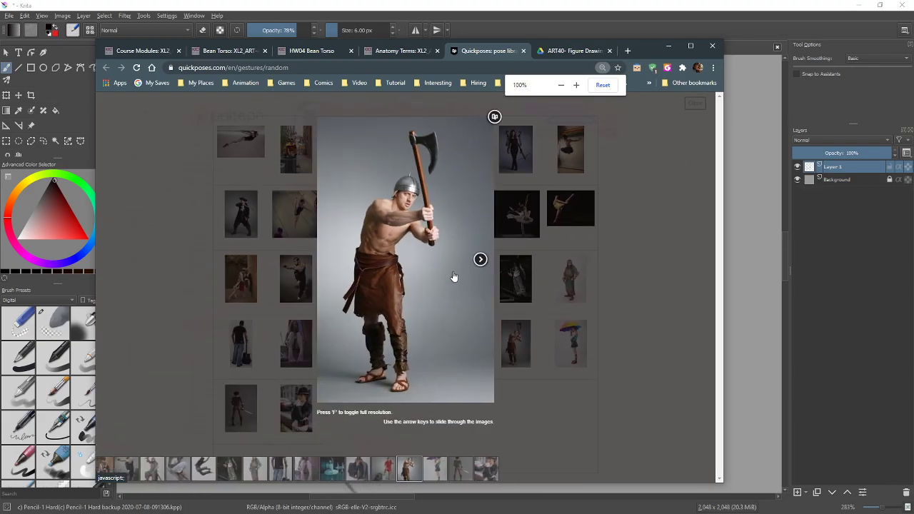
click(648, 258)
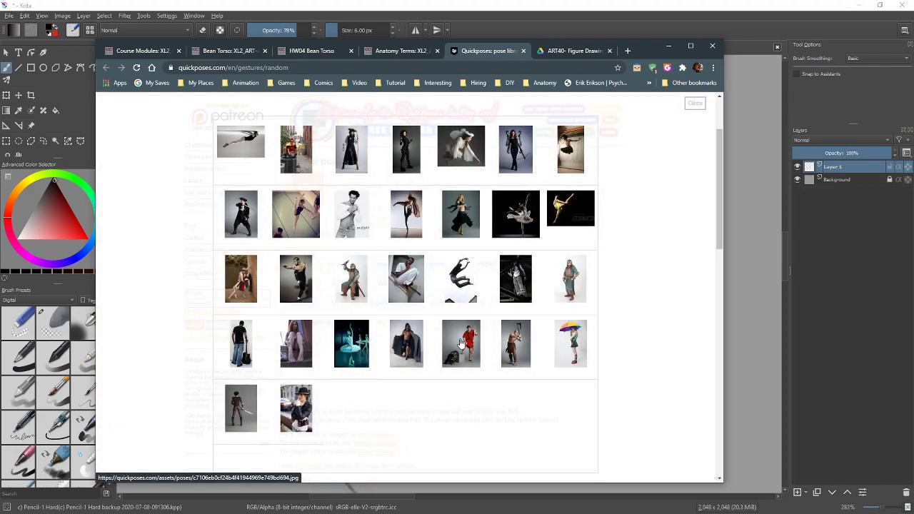
- Preview the armed woman in black and the horizontally floating dancer as possible next poses
click(412, 152)
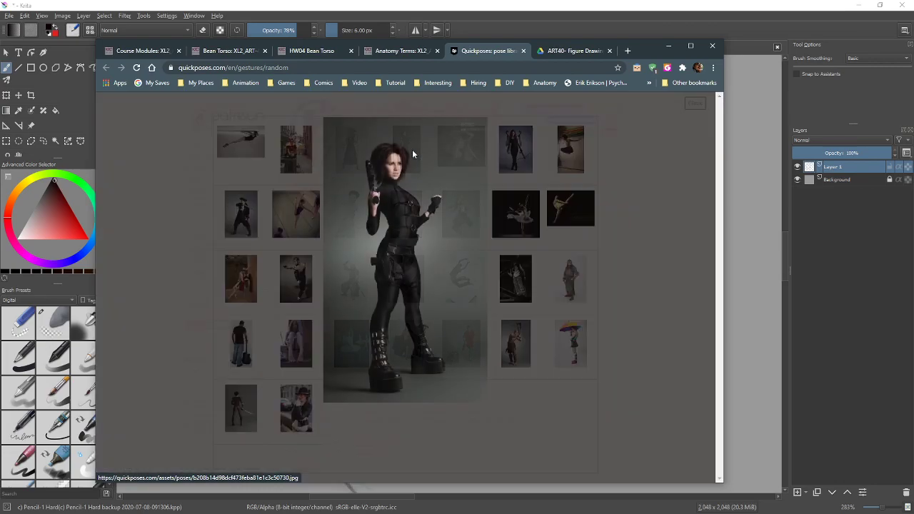
click(195, 192)
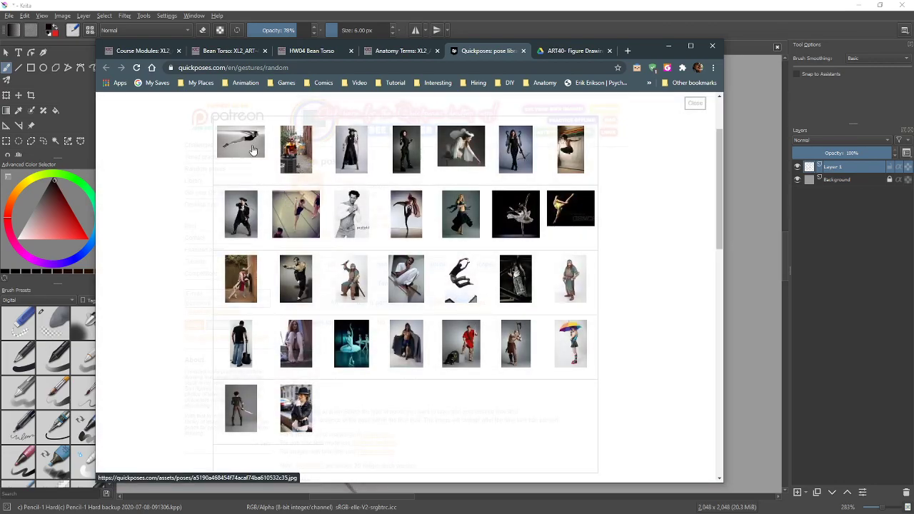
click(252, 150)
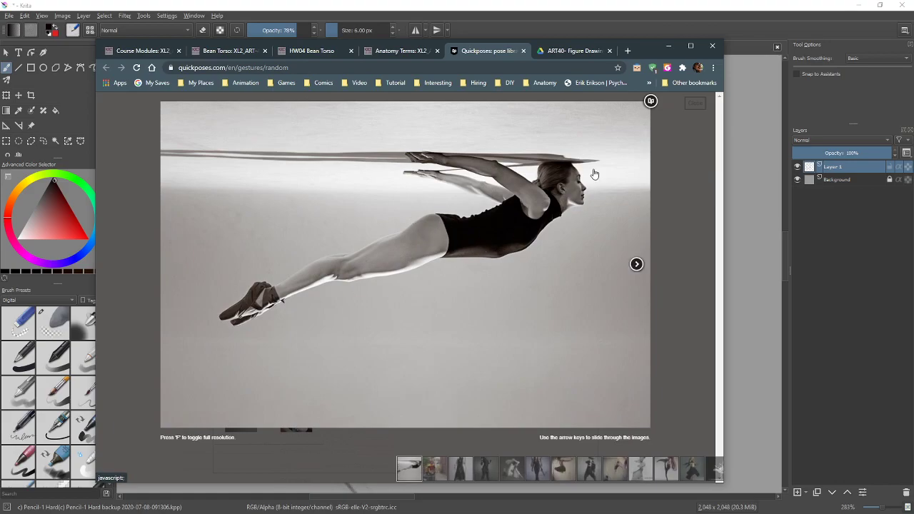
click(157, 197)
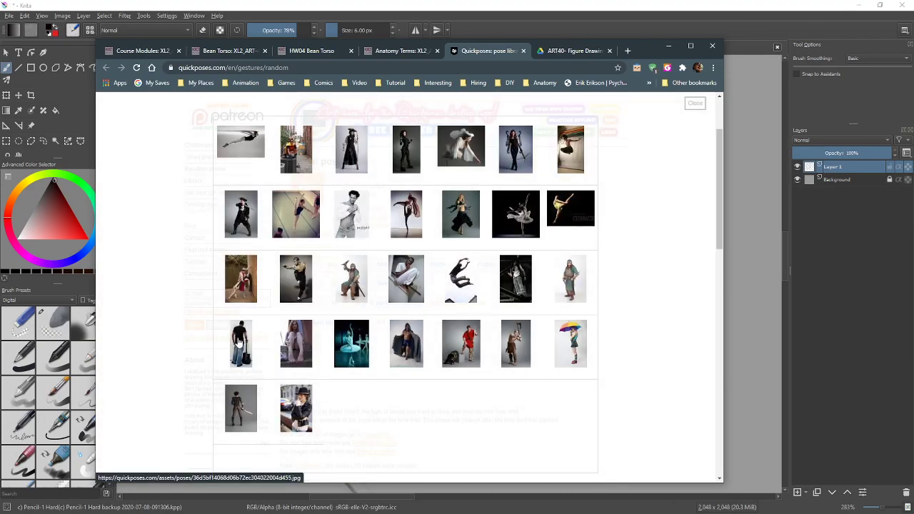
- Preview the man with the guitar, the sword-bearing woman seen from behind and the leaping bare-chested dancer as possible poses
click(240, 343)
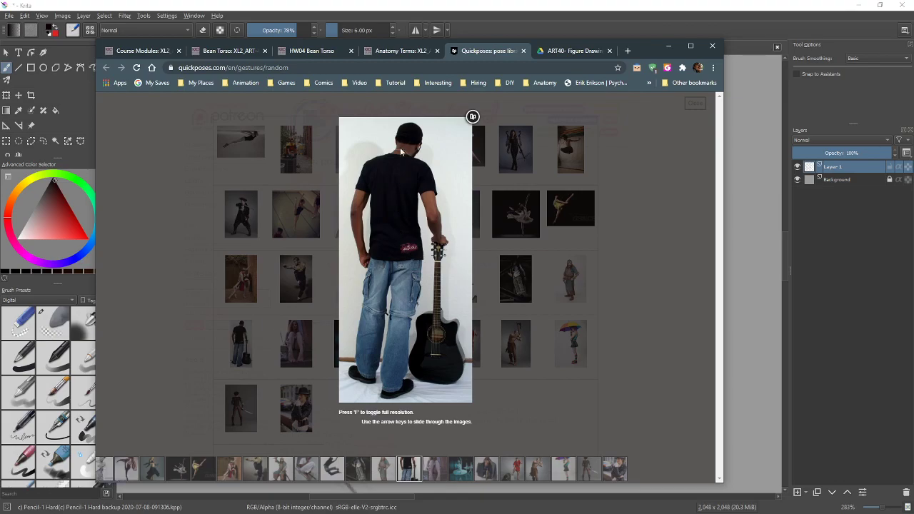
click(179, 294)
click(239, 397)
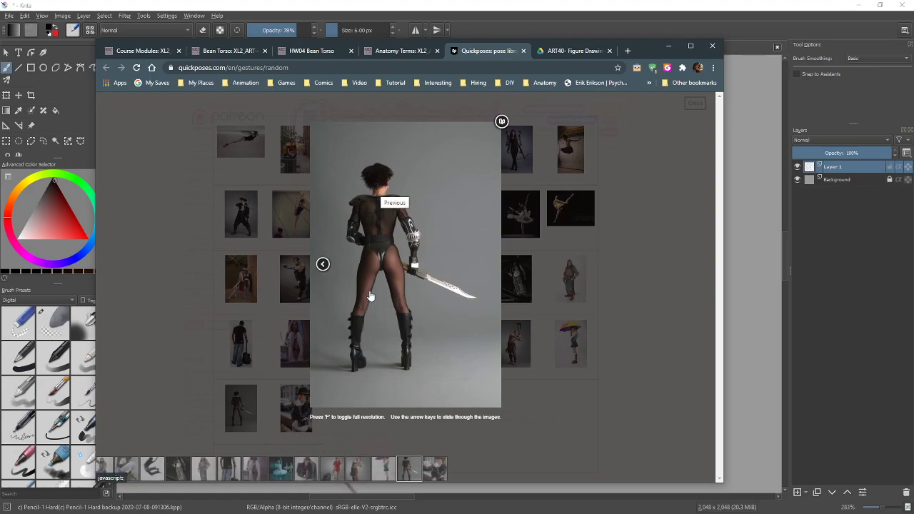
click(626, 285)
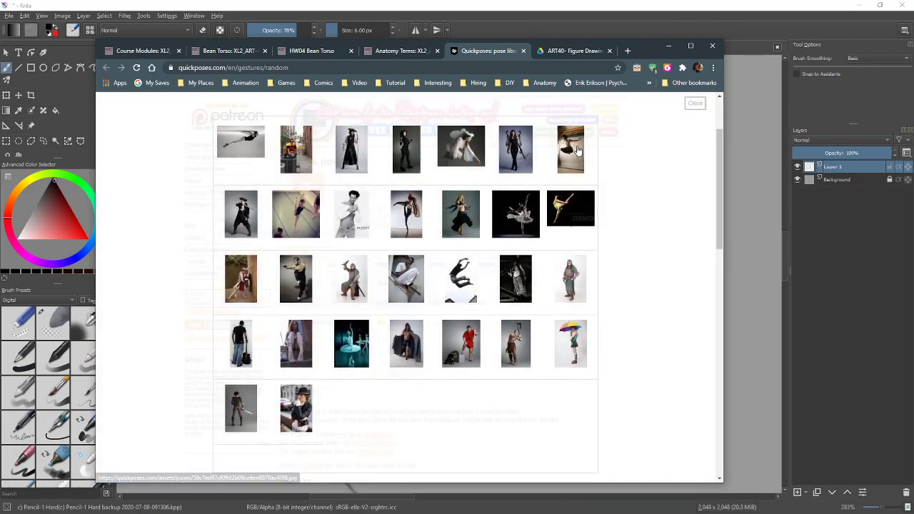
click(577, 149)
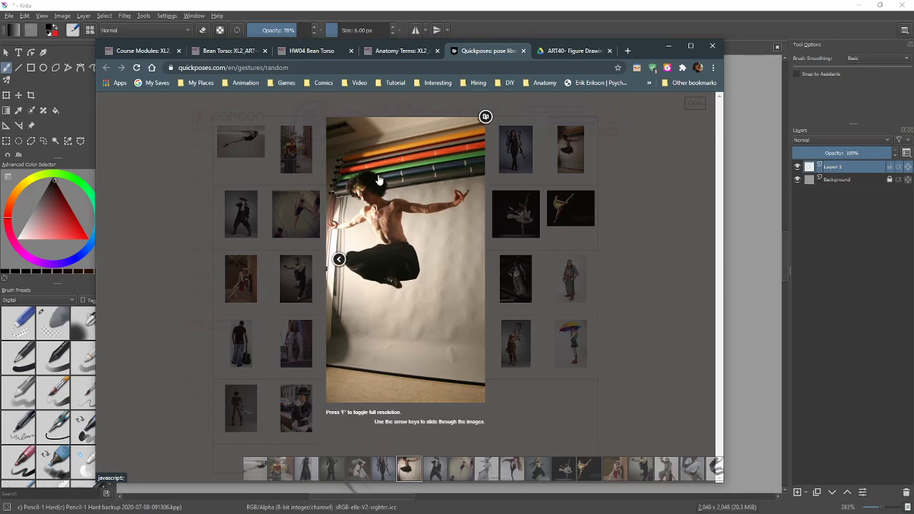
click(612, 292)
- Preview the helmeted warrior, the girl with the rainbow umbrella and the seated caped man as possible poses
click(575, 275)
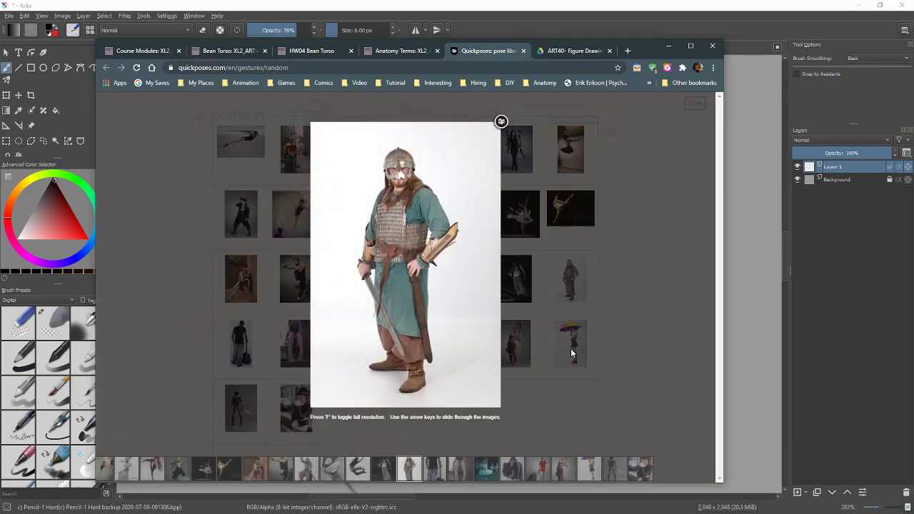
click(571, 348)
click(571, 349)
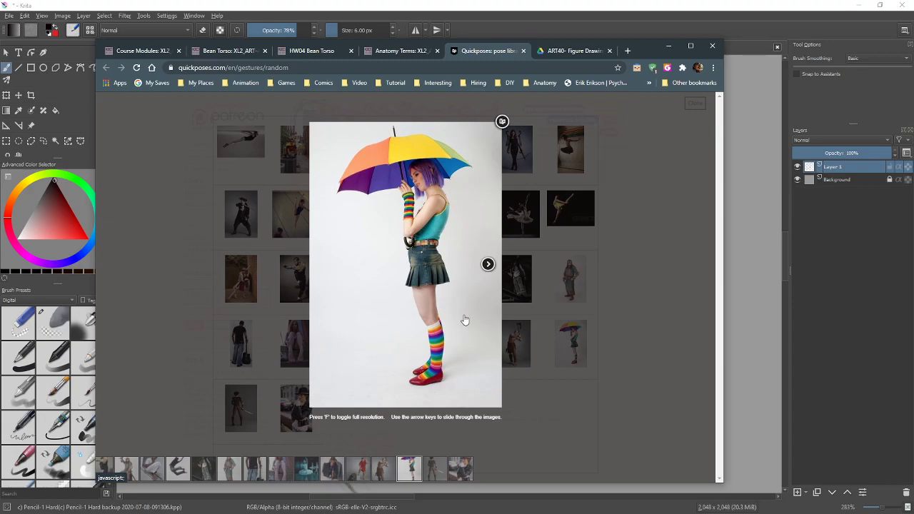
click(616, 331)
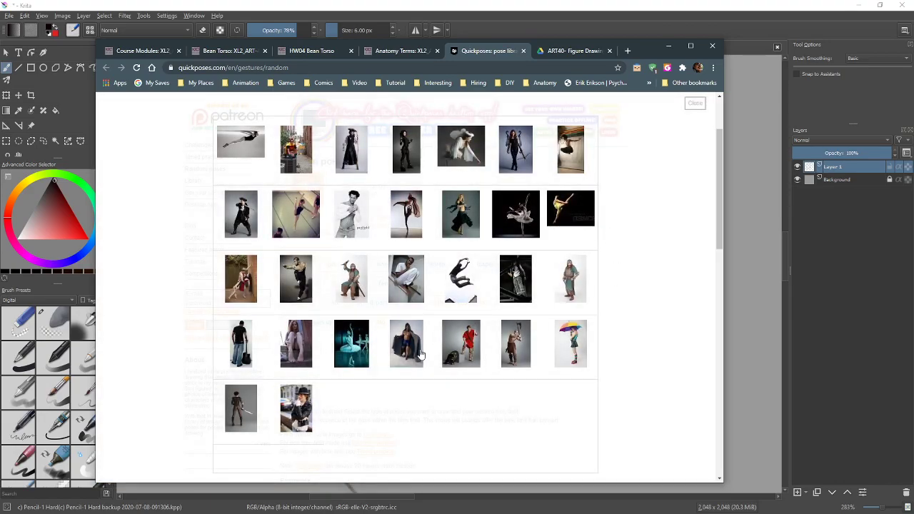
click(420, 352)
click(625, 267)
- Move the browser away from the Krita canvas and scribble a small zigzag in the empty area beside the newest bean torso
drag(644, 51, 0, 51)
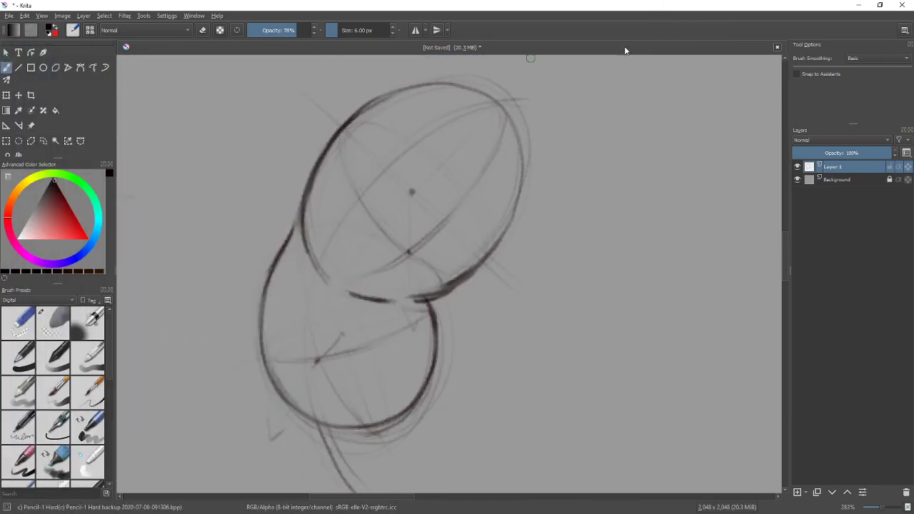
key(ctrl+minus)
key(ctrl+minus)
key(ctrl+minus)
key(ctrl+minus)
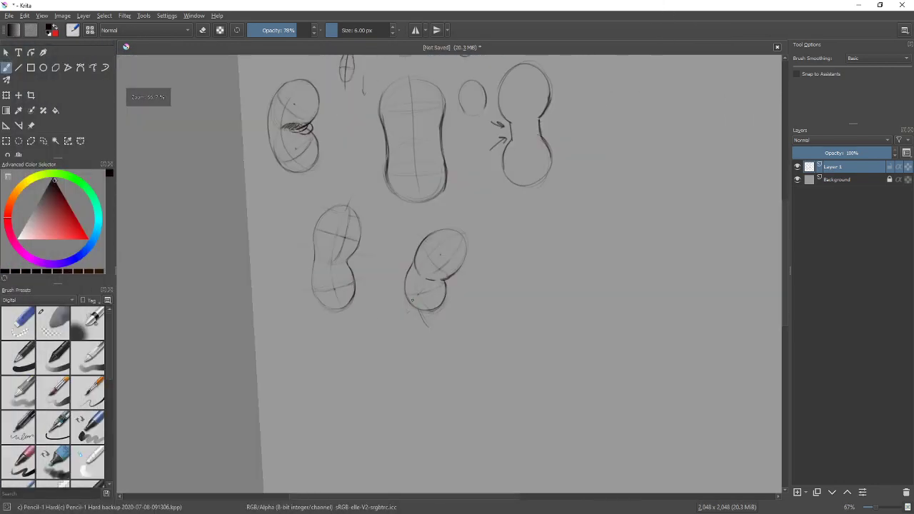
drag(476, 202, 467, 319)
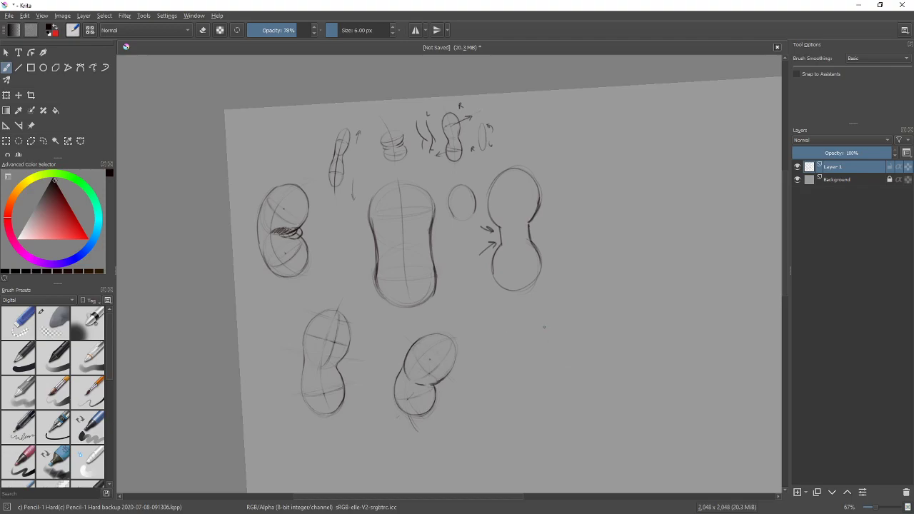
mouse_move(558, 339)
mouse_down()
mouse_move(528, 359)
mouse_move(581, 367)
mouse_up()
key(ctrl+z)
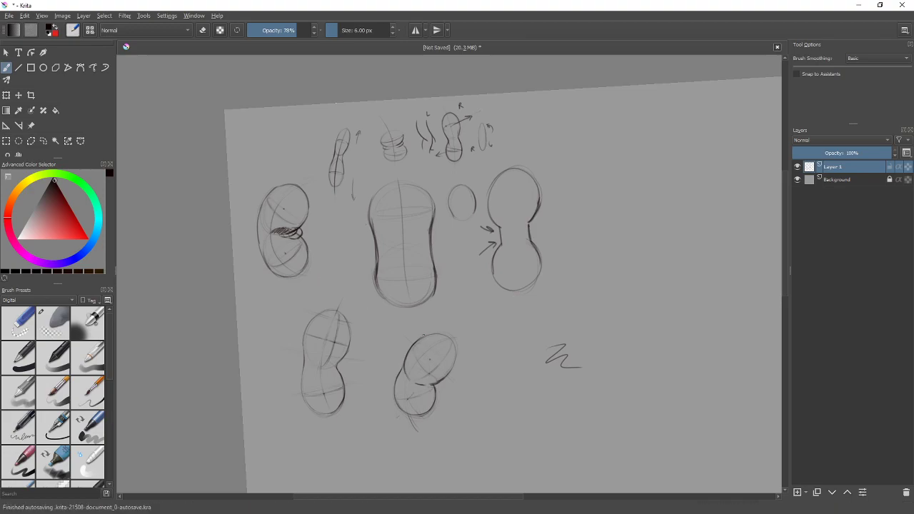
- Examine the two lower bean torsos up close, comparing their bend and contour lines with the other studies on the page
scroll(328, 322, up, 2)
drag(404, 326, 384, 225)
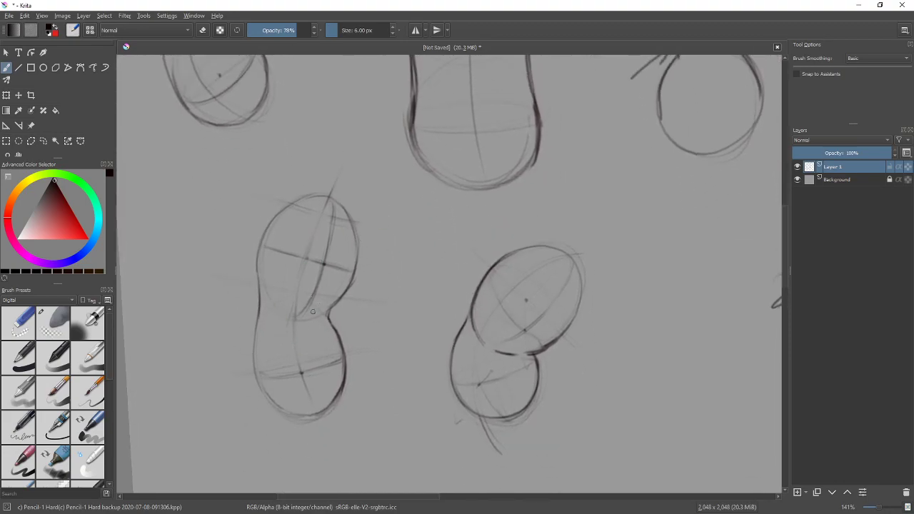
drag(342, 223, 345, 317)
drag(317, 238, 316, 345)
mouse_move(329, 212)
mouse_down()
mouse_move(333, 279)
mouse_move(270, 184)
mouse_up()
scroll(382, 328, down, 2)
drag(401, 316, 401, 216)
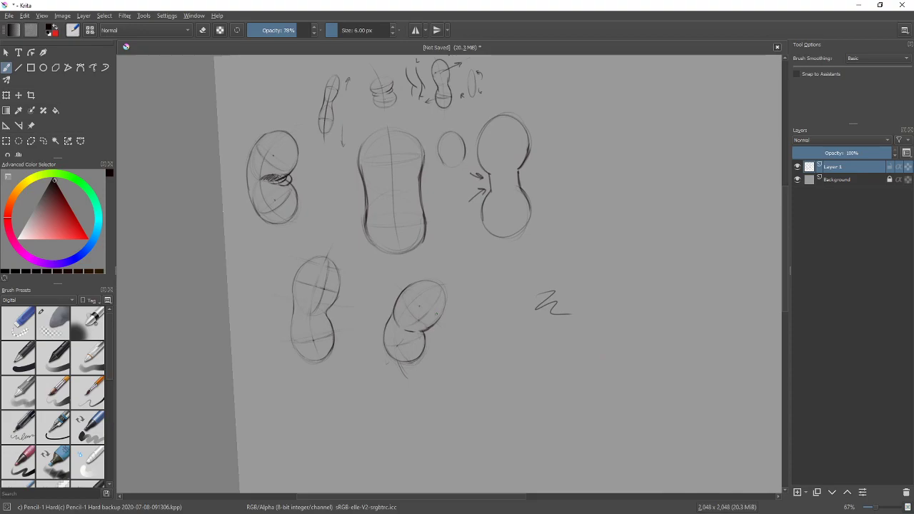
scroll(480, 325, up, 2)
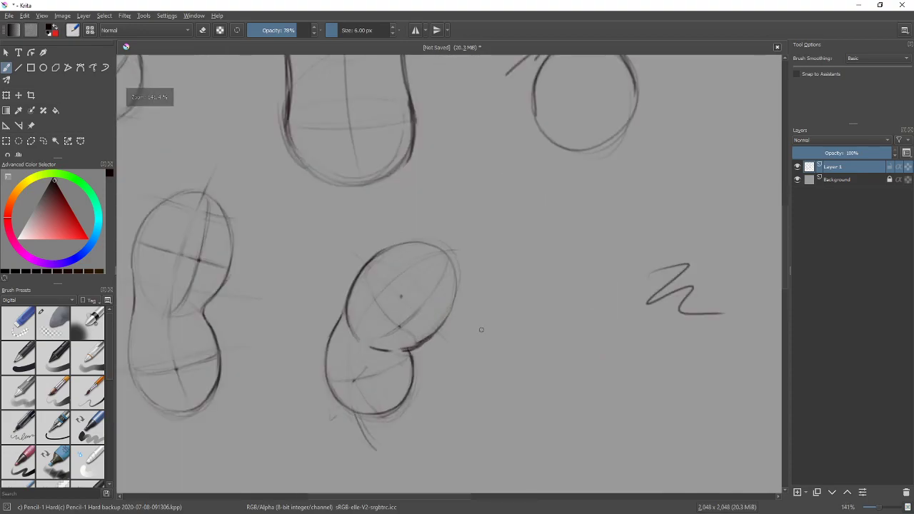
scroll(478, 322, down, 1)
scroll(479, 323, down, 1)
scroll(479, 322, up, 1)
drag(484, 287, 490, 349)
scroll(477, 314, down, 2)
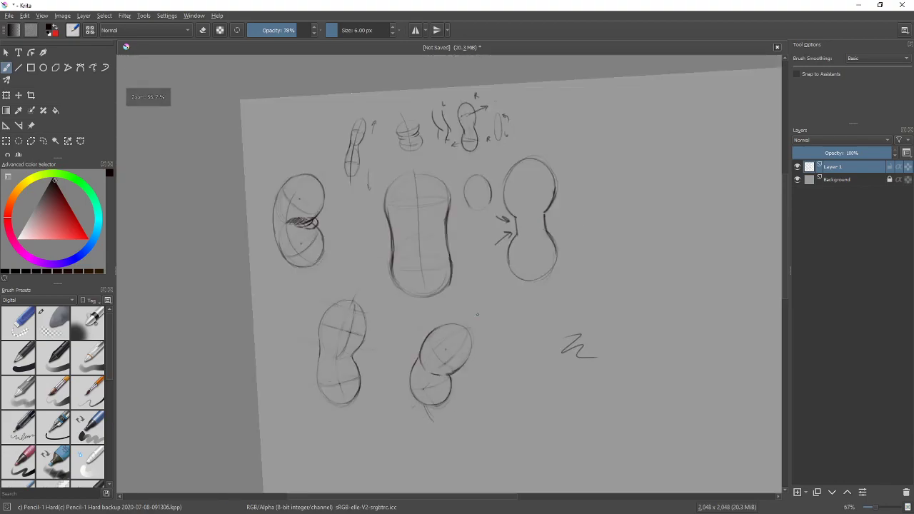
- Reload the hard pencil's original settings and try brush resizing and previous-preset switching with extra scribbles by the zigzag
click(237, 30)
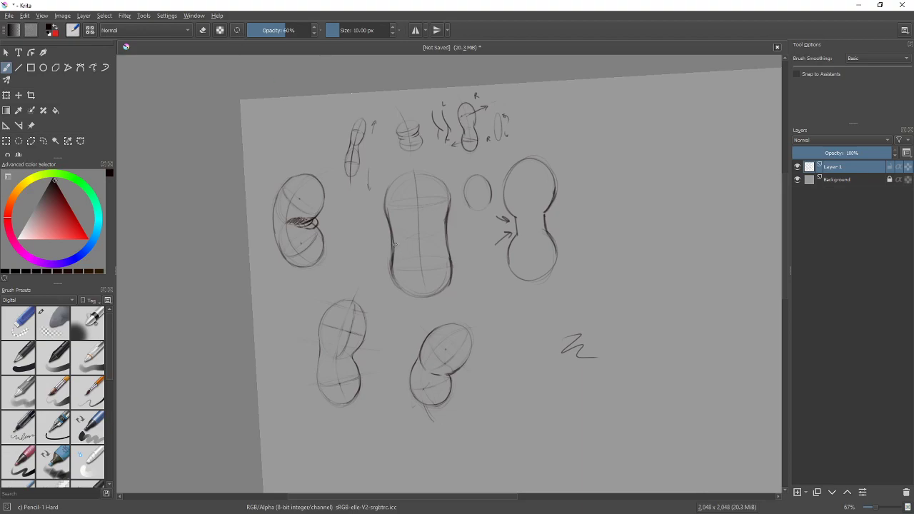
scroll(66, 137, down, 1)
key(ctrl)
shift+drag(533, 287, 502, 287)
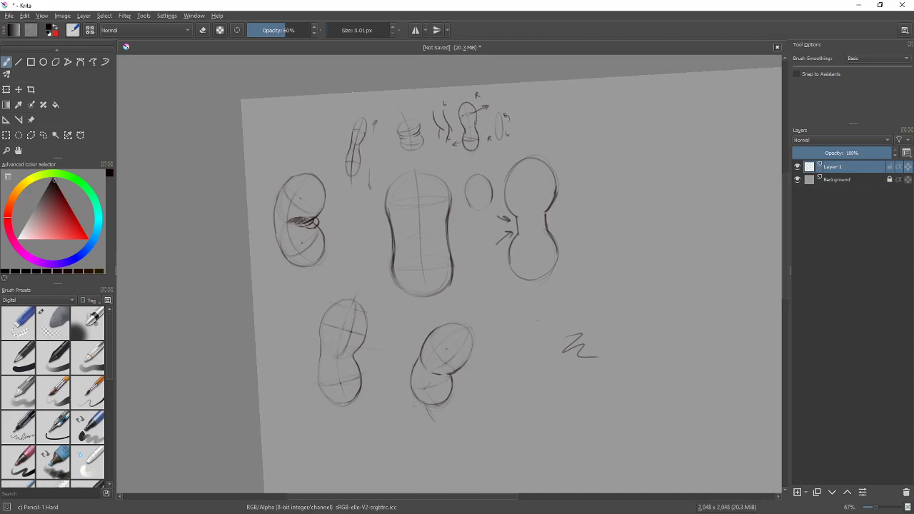
key(/)
mouse_move(541, 318)
mouse_down()
mouse_move(509, 316)
mouse_move(547, 321)
mouse_up()
key(slash)
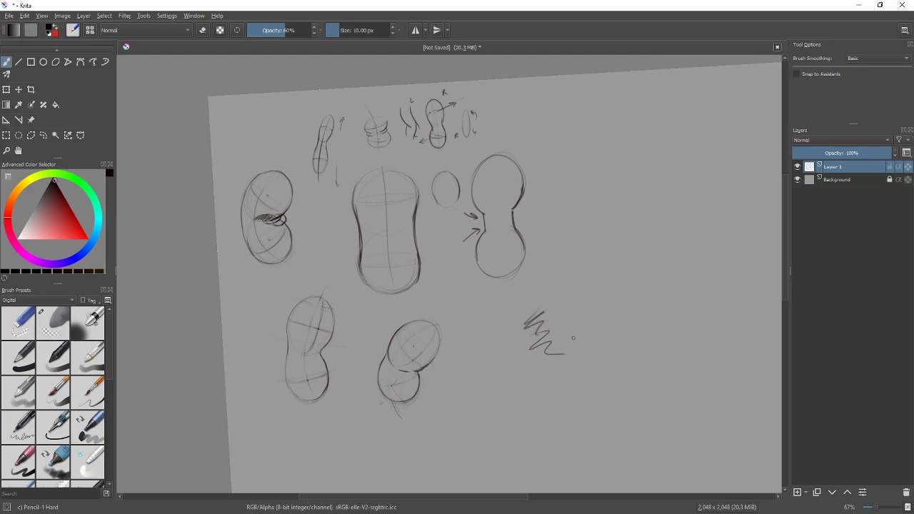
mouse_move(559, 354)
mouse_down()
mouse_move(577, 344)
mouse_move(590, 355)
mouse_move(577, 328)
mouse_move(584, 343)
mouse_up()
key(slash)
key(slash)
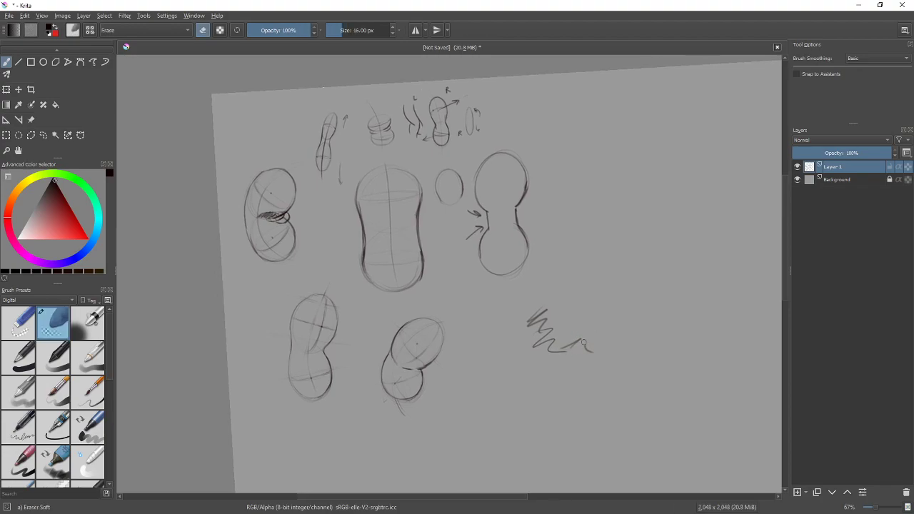
- Rub out the test scribbles with an enlarged soft eraser and scribble a dense new mark there with the hard pencil
key(bracketright)
key(bracketright)
key(bracketright)
key(bracketright)
key(bracketright)
key(bracketright)
key(bracketright)
key(bracketright)
key(bracketright)
key(bracketright)
key(bracketright)
key(bracketright)
key(bracketright)
key(bracketright)
key(bracketright)
mouse_move(579, 357)
mouse_down()
mouse_move(581, 328)
mouse_move(558, 306)
mouse_move(550, 338)
mouse_move(576, 325)
mouse_move(587, 357)
mouse_up()
key(/)
key(ctrl+z)
middle_click(554, 342)
key(/)
key(/)
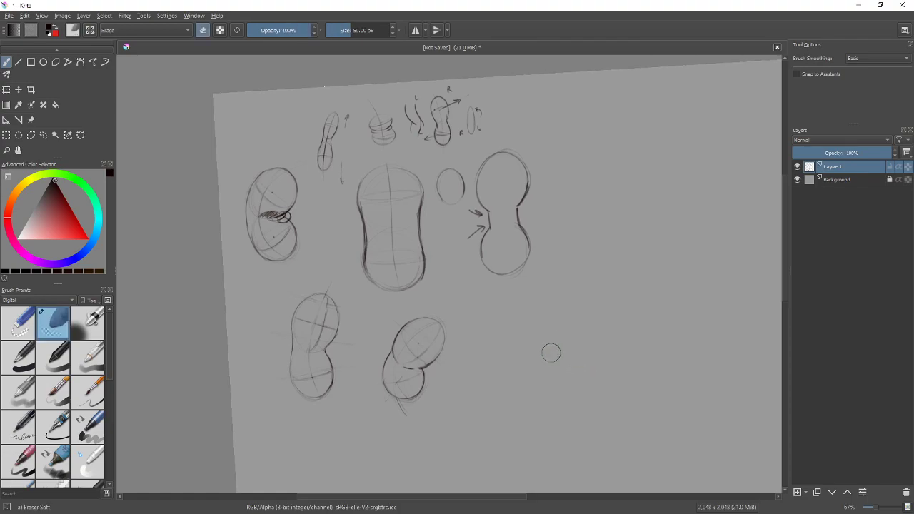
key(/)
mouse_move(558, 357)
mouse_down()
mouse_move(592, 367)
mouse_move(564, 336)
mouse_move(575, 360)
mouse_move(563, 347)
mouse_up()
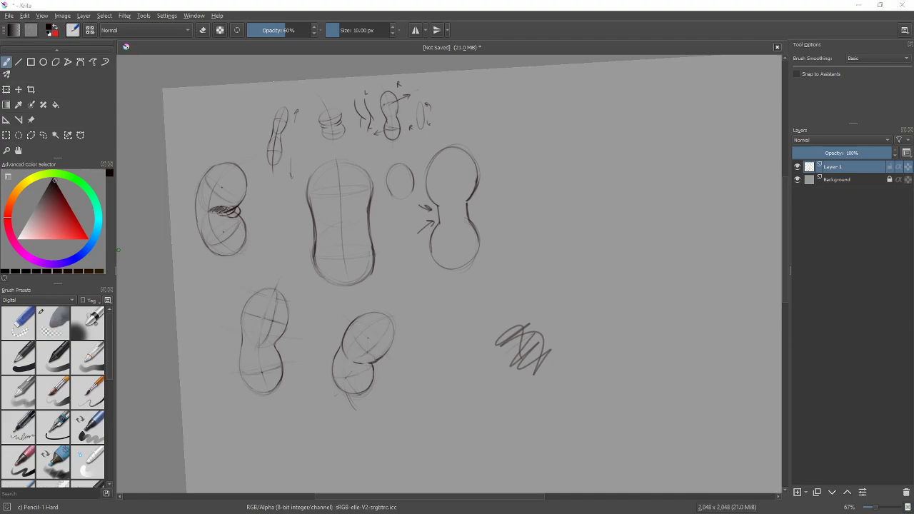
- Bring the browser back over the canvas, preview the helmeted warrior and umbrella girl again, and return to the Krita drawing
drag(0, 132, 661, 66)
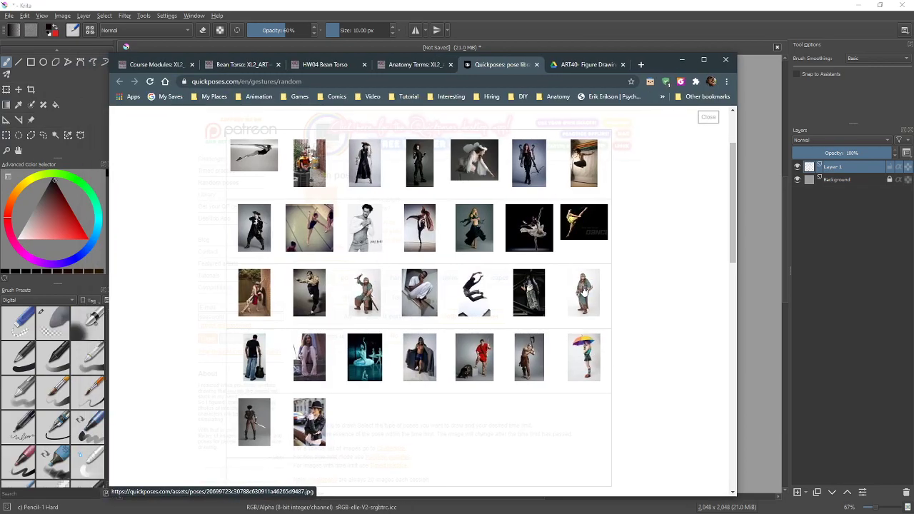
click(583, 287)
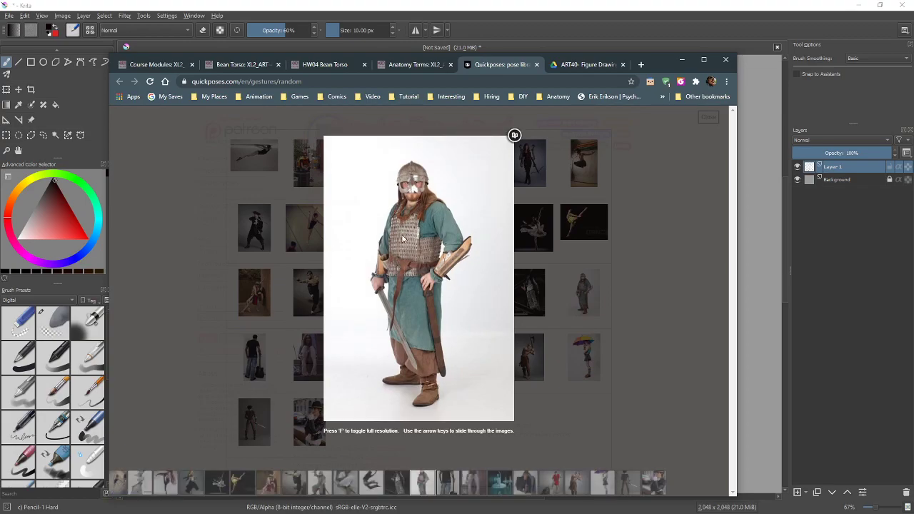
click(642, 325)
click(588, 356)
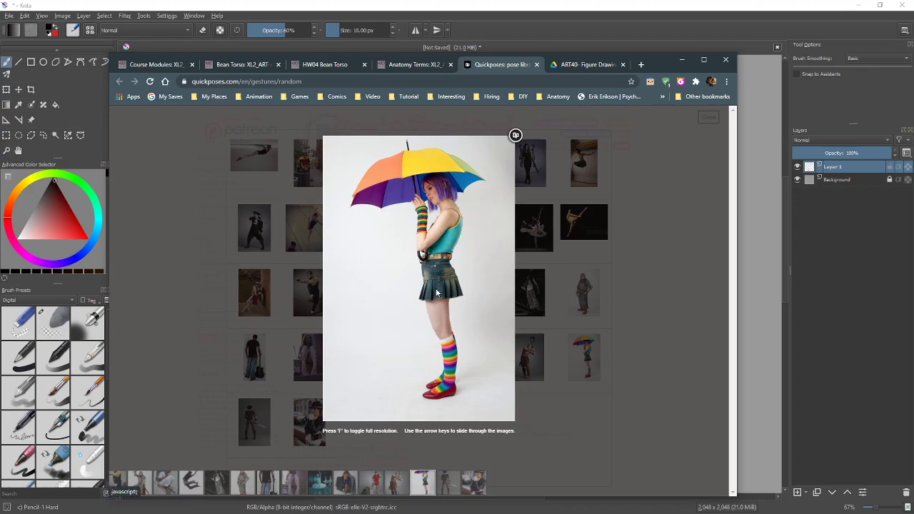
click(649, 298)
drag(660, 69, 5, 94)
click(118, 249)
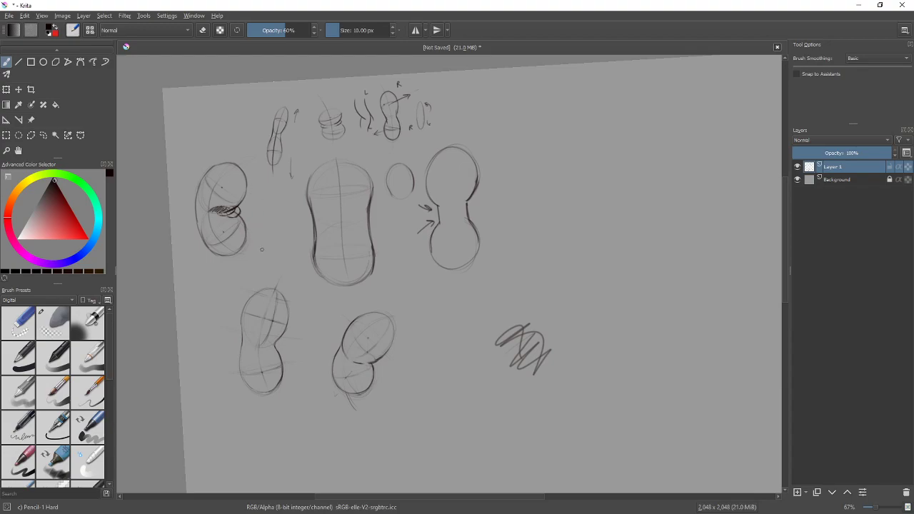
- Circle the two lower bean torsos, the pinched torso above them and the row of small studies, undoing the circles
mouse_move(219, 170)
mouse_down()
mouse_move(192, 169)
mouse_move(242, 272)
mouse_move(195, 151)
mouse_up()
key(ctrl+z)
drag(236, 275, 251, 262)
drag(361, 293, 332, 305)
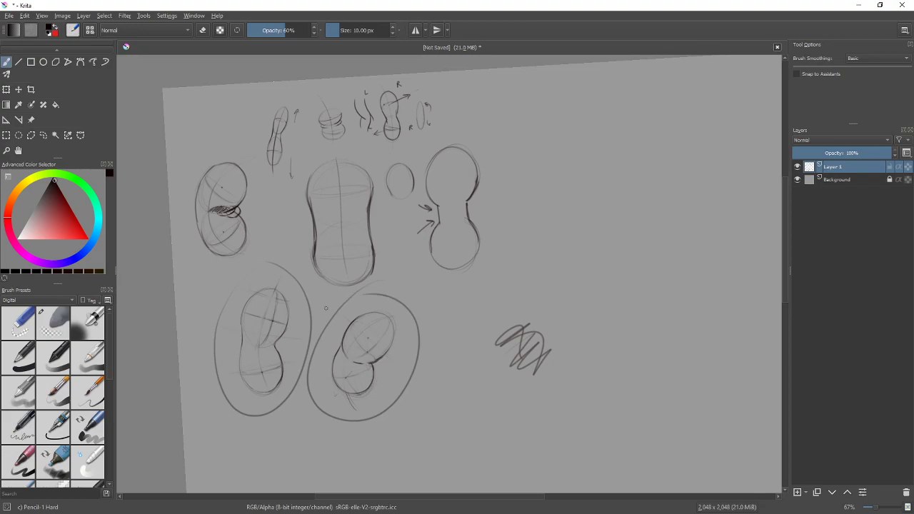
mouse_move(244, 149)
mouse_down()
mouse_move(197, 261)
mouse_move(213, 143)
mouse_up()
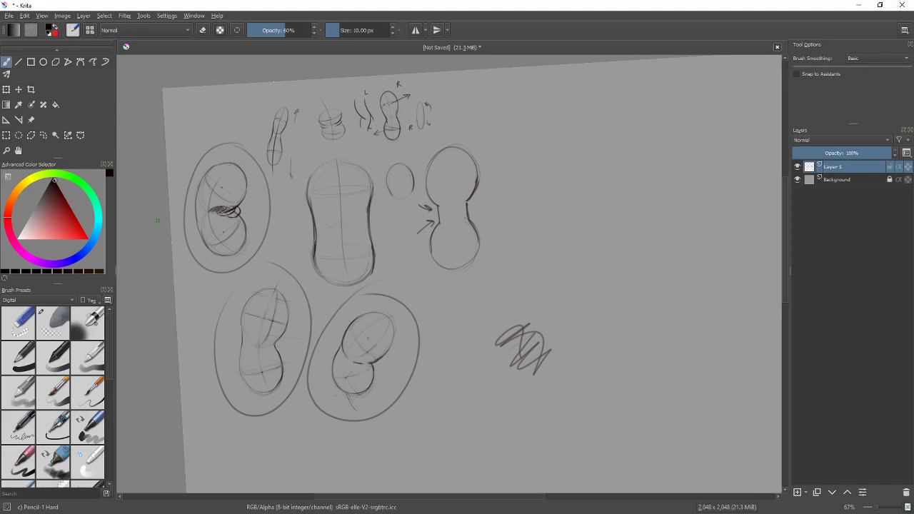
key(ctrl+z)
key(ctrl+z)
key(ctrl+z)
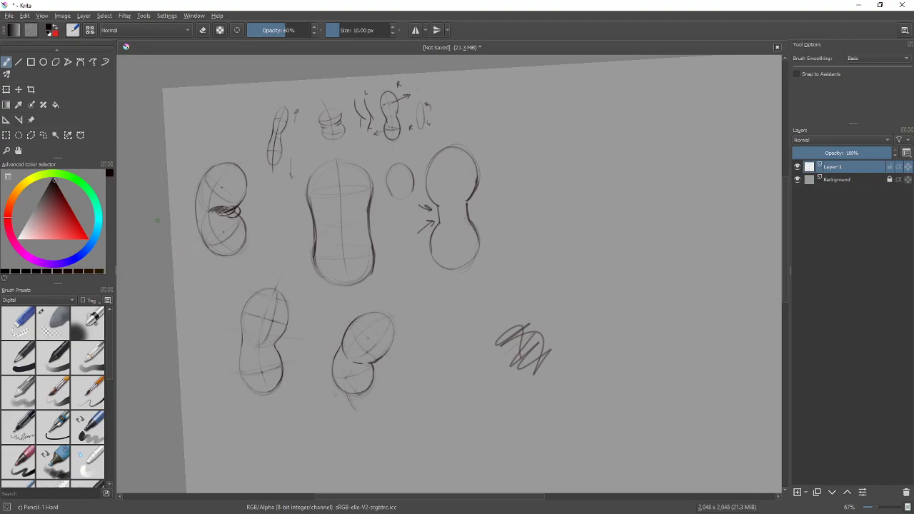
mouse_move(389, 83)
mouse_down()
mouse_move(250, 147)
mouse_move(302, 182)
mouse_move(388, 147)
mouse_move(428, 86)
mouse_move(396, 78)
mouse_up()
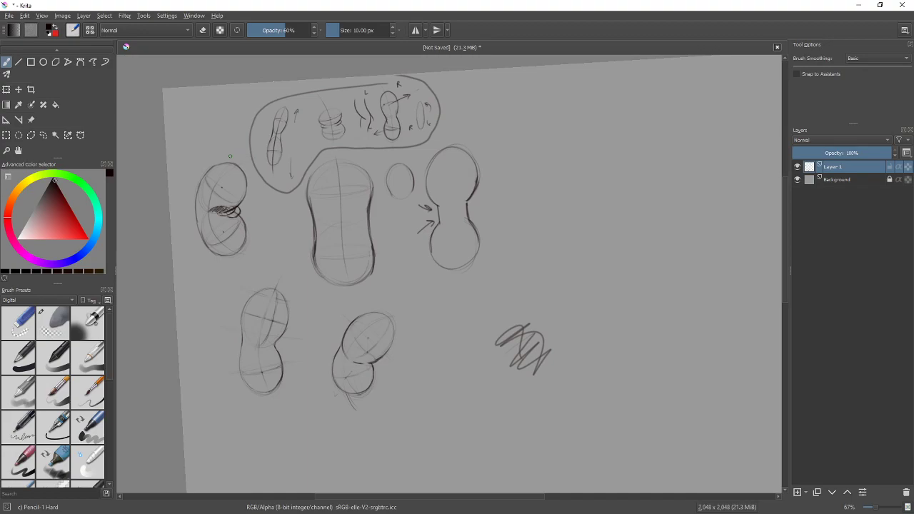
key(ctrl+z)
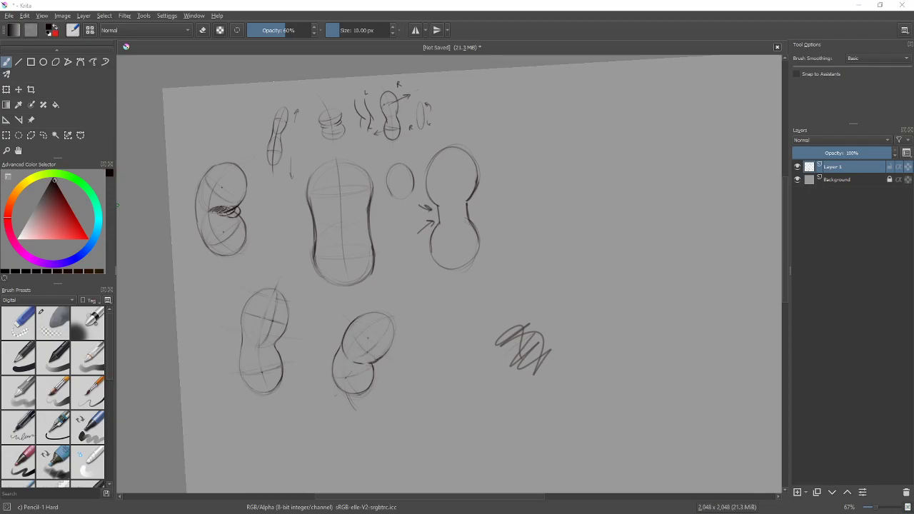
- Review the Bean Torso lesson page and the HW04 Bean Torso assignment instructions in the browser, and return to Krita
drag(2, 107, 651, 55)
scroll(502, 346, down, 2)
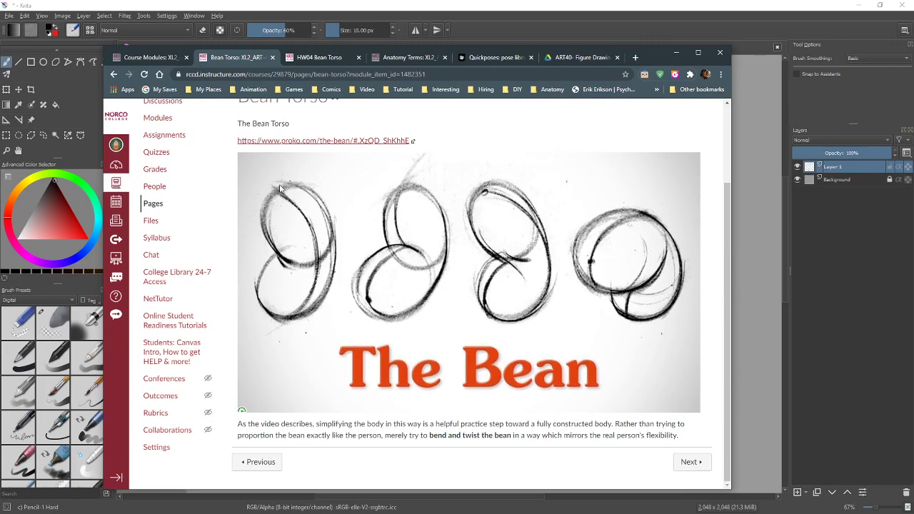
click(319, 57)
scroll(380, 279, down, 2)
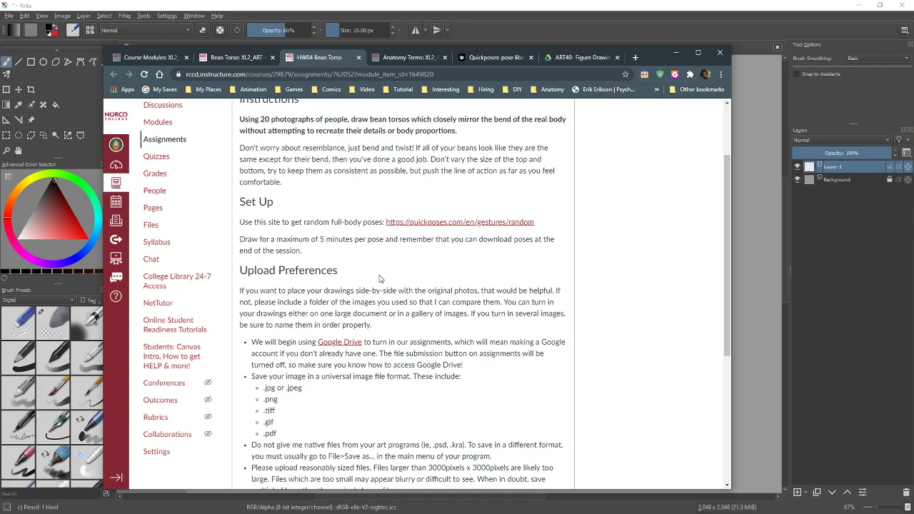
scroll(380, 279, up, 1)
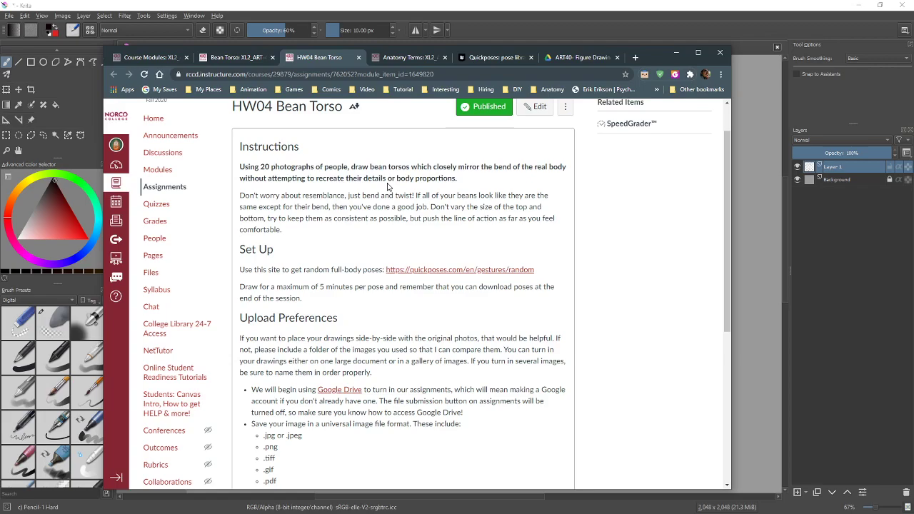
scroll(388, 187, up, 1)
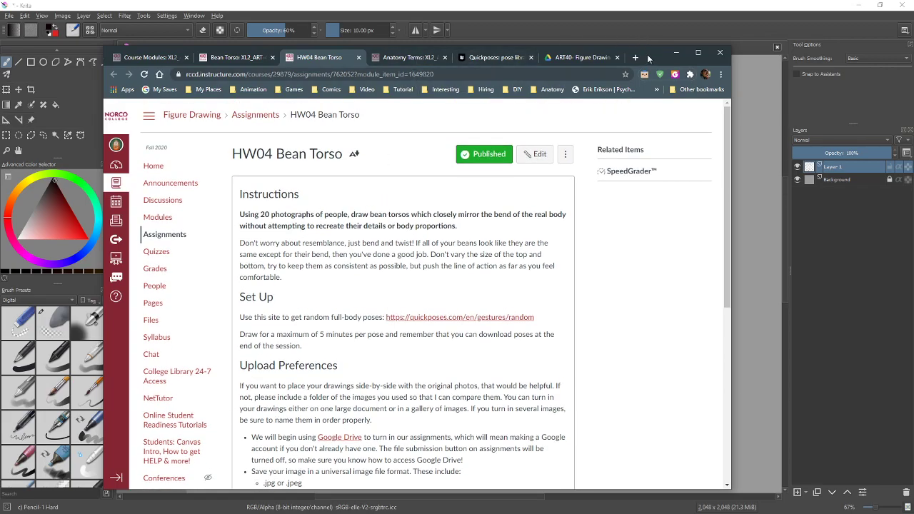
drag(651, 60, 358, 62)
click(386, 55)
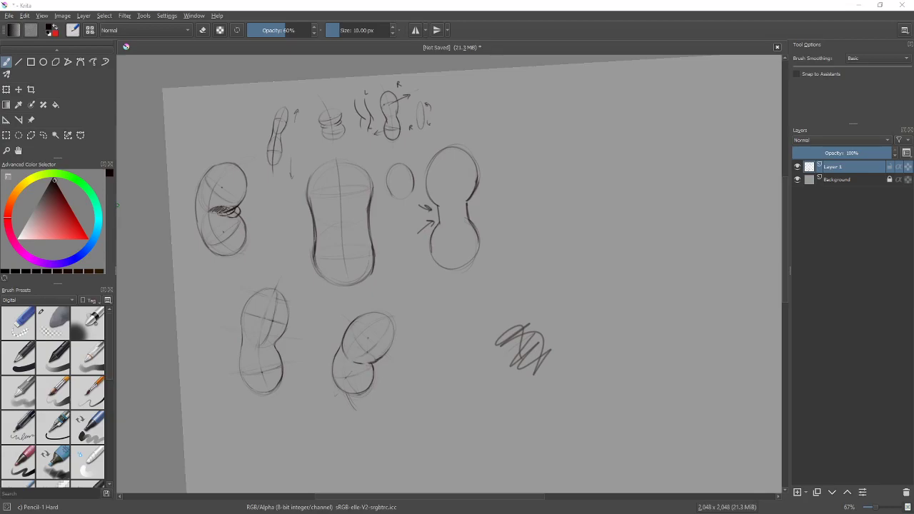
- Return to the Quickposes gallery in the browser and preview photos up to the woman in black holding a pistol
key(alt+Tab)
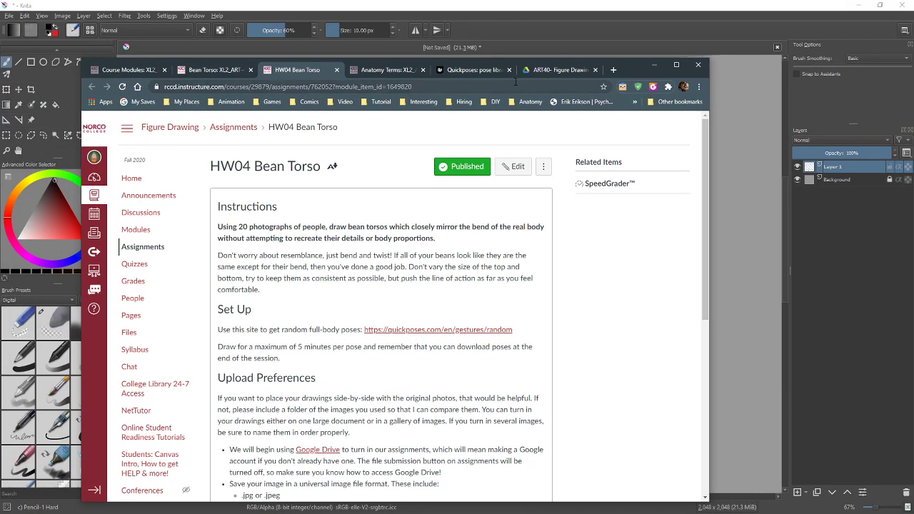
click(468, 71)
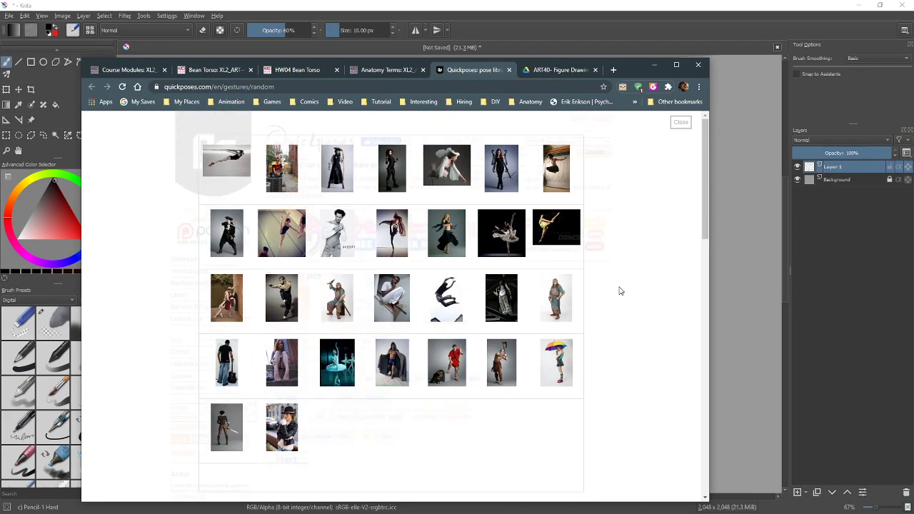
scroll(621, 291, down, 3)
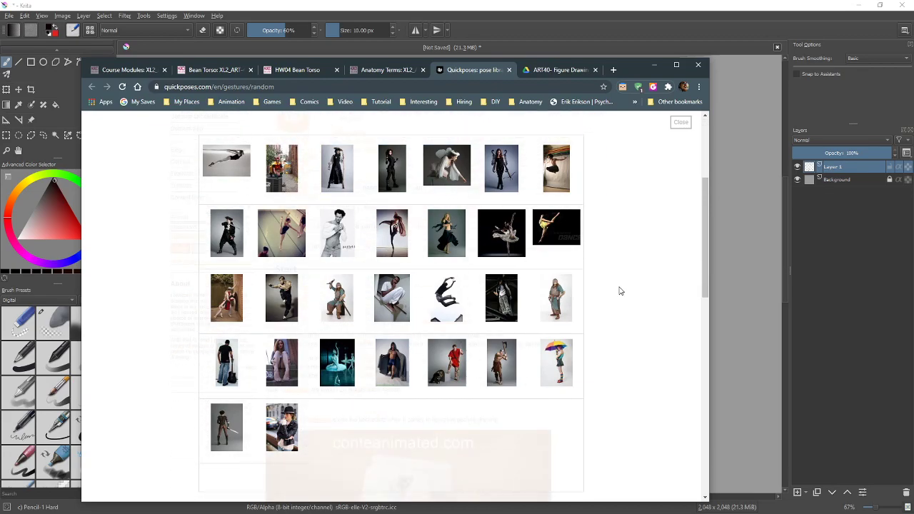
click(230, 161)
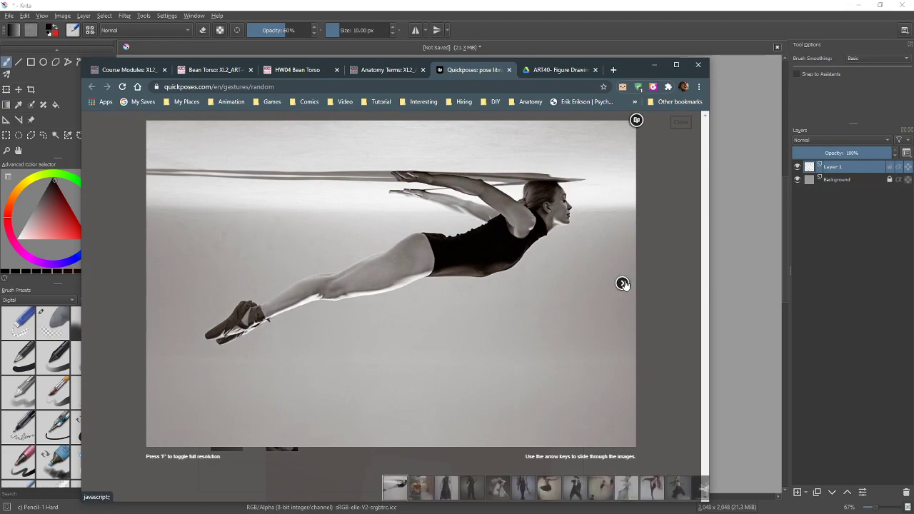
click(624, 283)
click(490, 284)
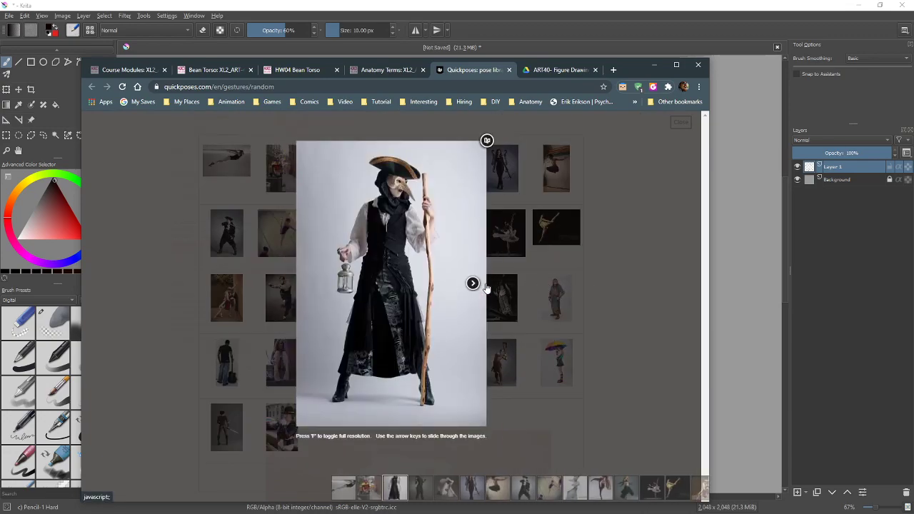
click(473, 284)
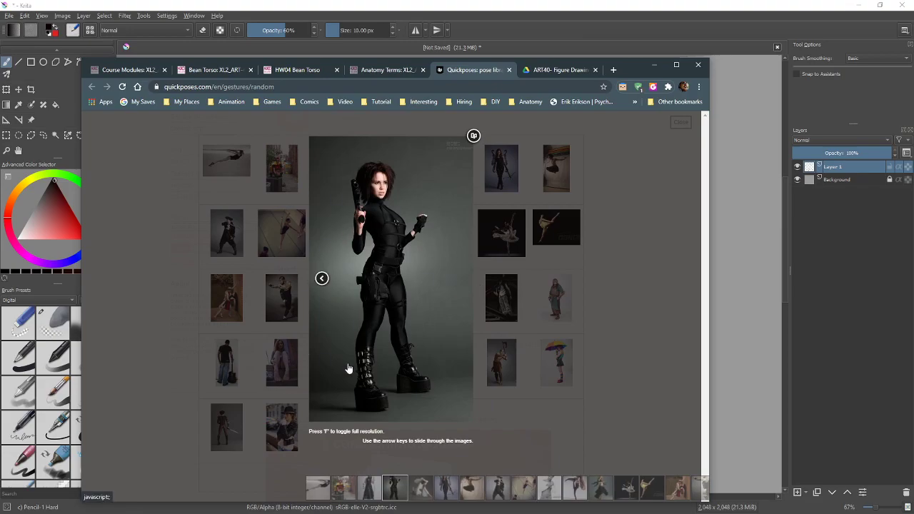
- Open the photo of the woman in black in its own tab and enlarge it to show her torso
right_click(389, 273)
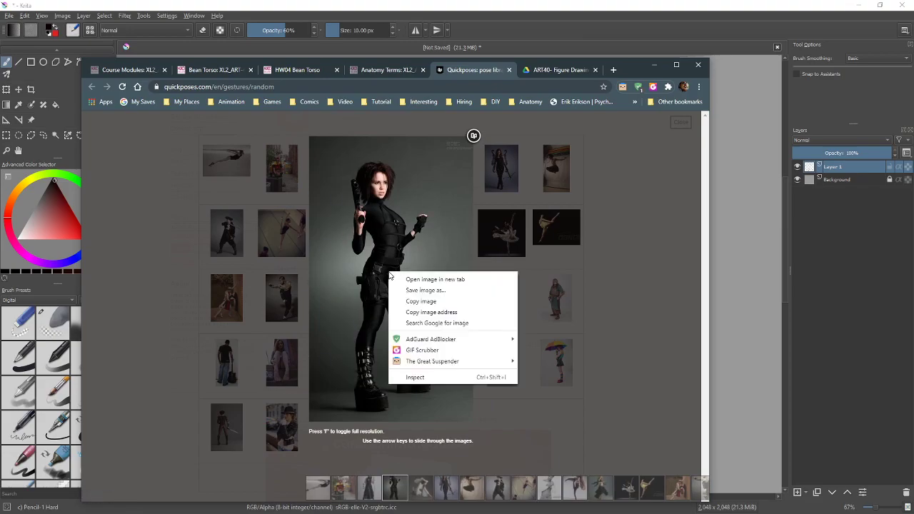
click(404, 280)
key(ctrl+Tab)
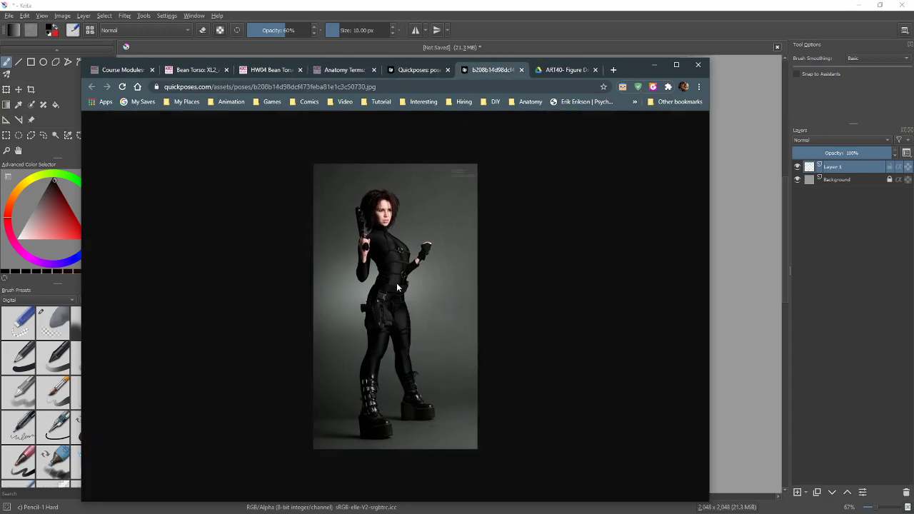
key(ctrl+plus)
key(ctrl+plus)
key(ctrl+plus)
key(ctrl+plus)
key(ctrl+plus)
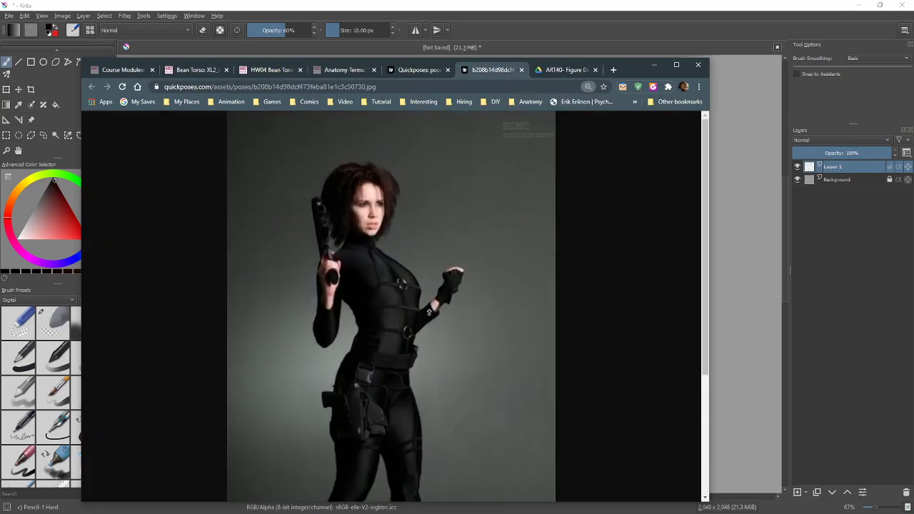
key(ctrl+plus)
drag(430, 358, 431, 296)
drag(705, 205, 705, 251)
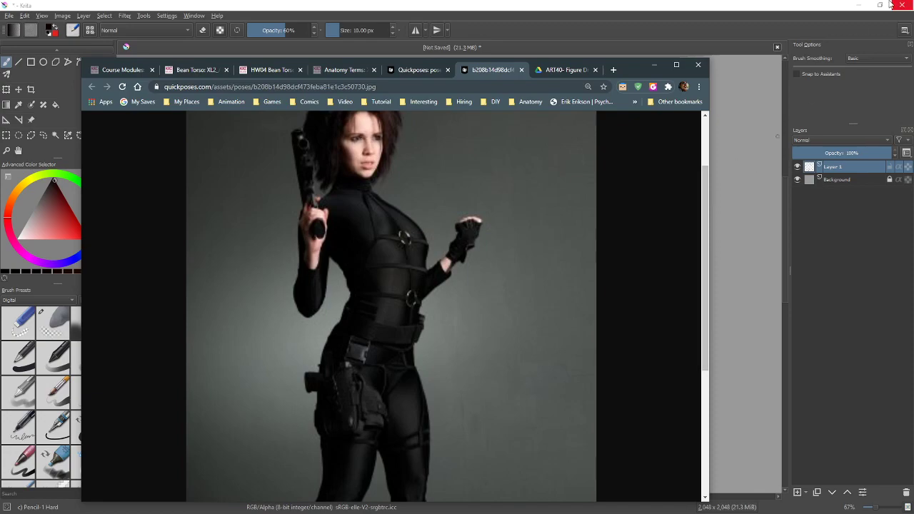
- Move the browser off the canvas and sketch a light curved line of action in the empty area beside the pinched bean
mouse_move(633, 67)
mouse_down()
mouse_move(277, 65)
mouse_move(3, 50)
mouse_move(13, 50)
mouse_up()
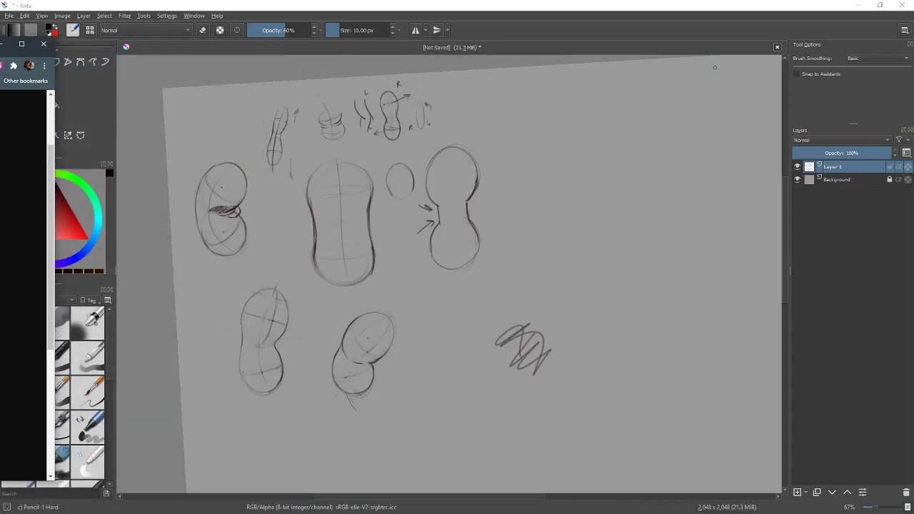
click(593, 212)
drag(592, 216, 499, 245)
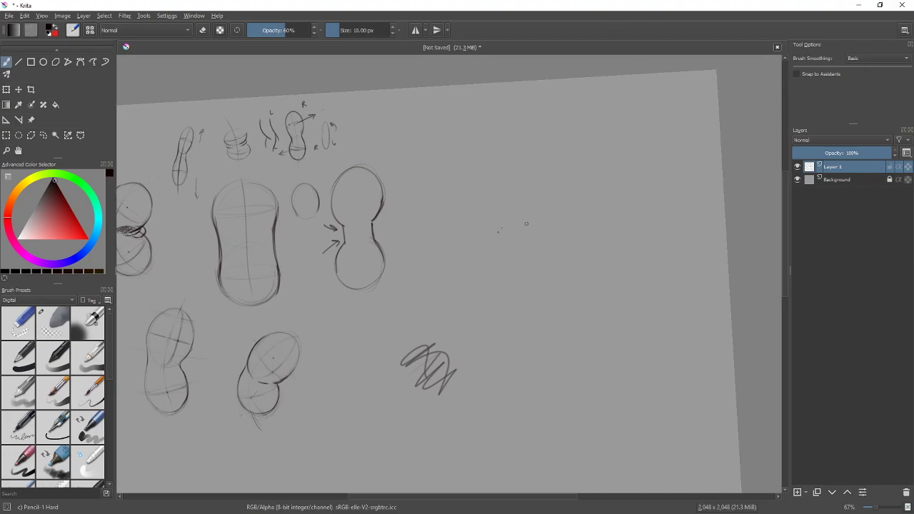
key(ctrl+plus)
key(ctrl+plus)
drag(571, 266, 446, 374)
drag(416, 173, 471, 239)
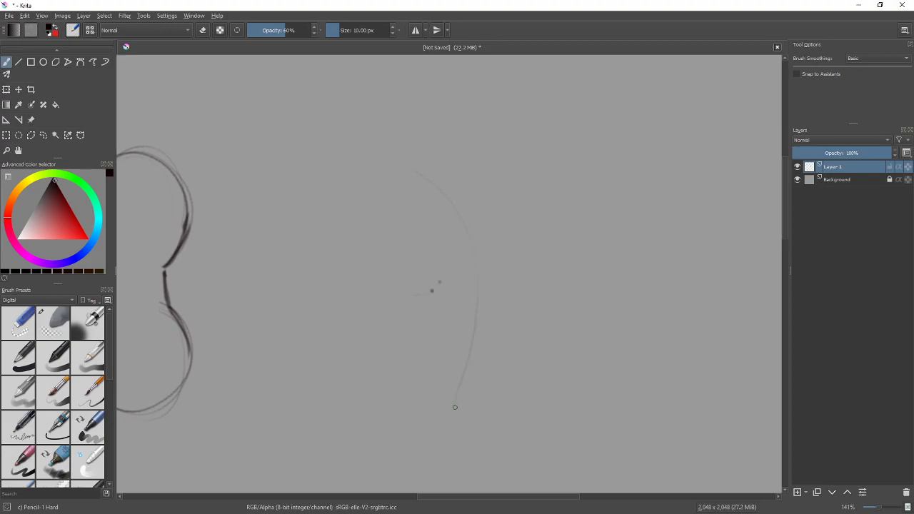
mouse_move(408, 160)
mouse_down()
mouse_move(472, 344)
mouse_move(454, 408)
mouse_up()
mouse_move(470, 241)
mouse_down()
mouse_move(461, 387)
mouse_move(463, 367)
mouse_up()
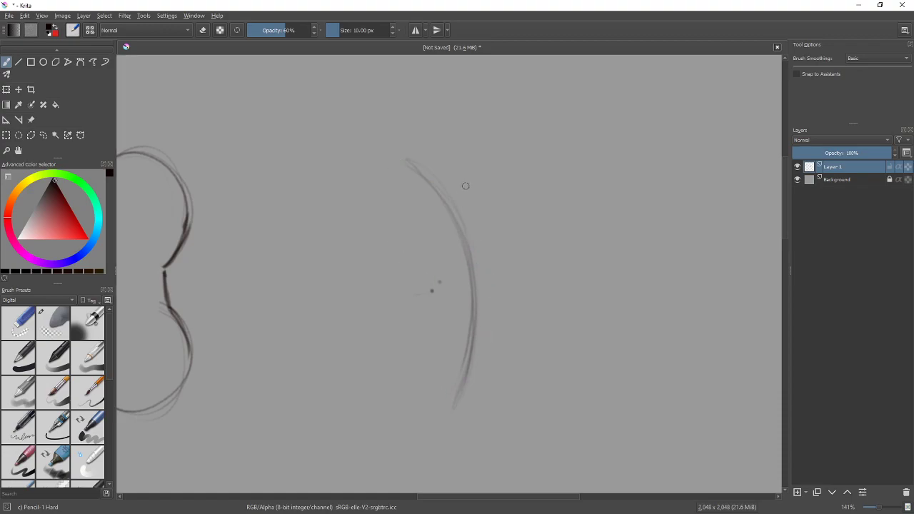
- Sketch a tilted chest oval and a smaller pelvis oval stacked along the line of action
drag(464, 279, 430, 265)
drag(398, 200, 410, 158)
mouse_move(460, 400)
mouse_down()
mouse_move(477, 292)
mouse_move(457, 292)
mouse_up()
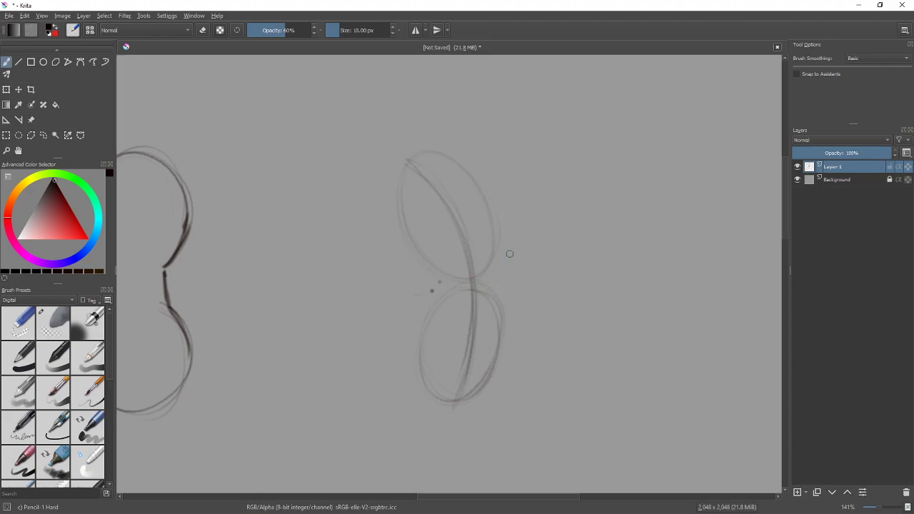
- Mark the chest oval's centre and curve a cross-contour line across it, undoing the stray strokes
click(448, 219)
drag(561, 220, 537, 201)
key(ctrl+z)
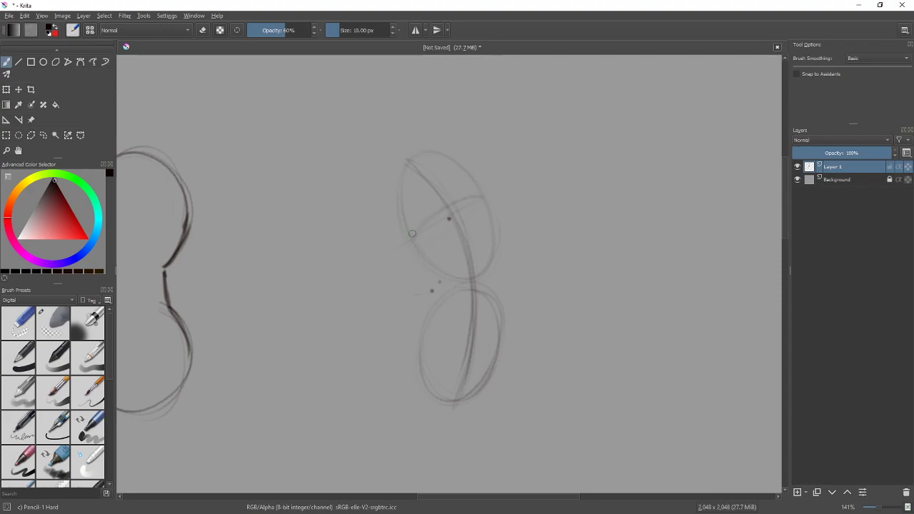
mouse_move(415, 239)
mouse_down()
mouse_move(438, 210)
mouse_move(480, 198)
mouse_up()
mouse_move(540, 208)
mouse_down()
mouse_move(510, 168)
mouse_move(523, 169)
mouse_up()
key(ctrl+z)
key(ctrl+z)
scroll(575, 218, down, 1)
mouse_move(586, 224)
mouse_down()
mouse_move(581, 249)
mouse_move(543, 310)
mouse_move(556, 301)
mouse_move(550, 280)
mouse_move(512, 277)
mouse_up()
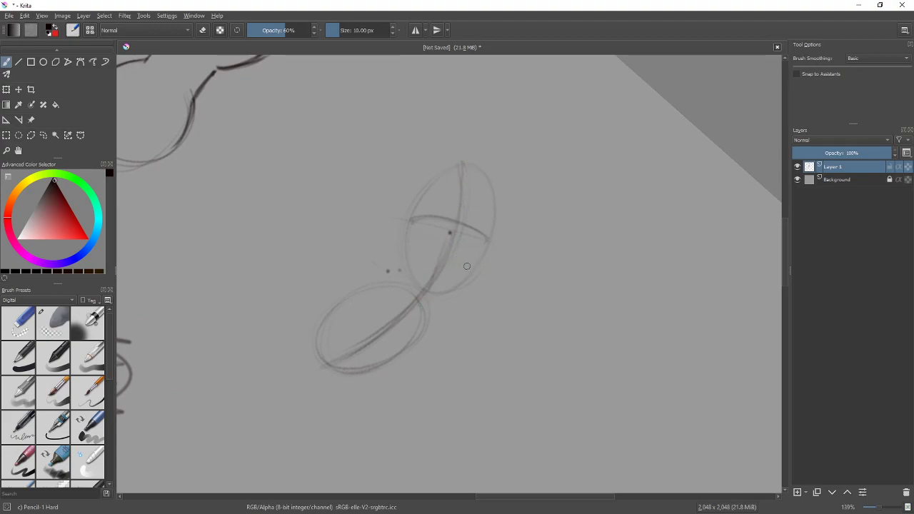
- Add curved centre lines to both ovals and a curved cross-contour line across the pelvis oval
click(474, 228)
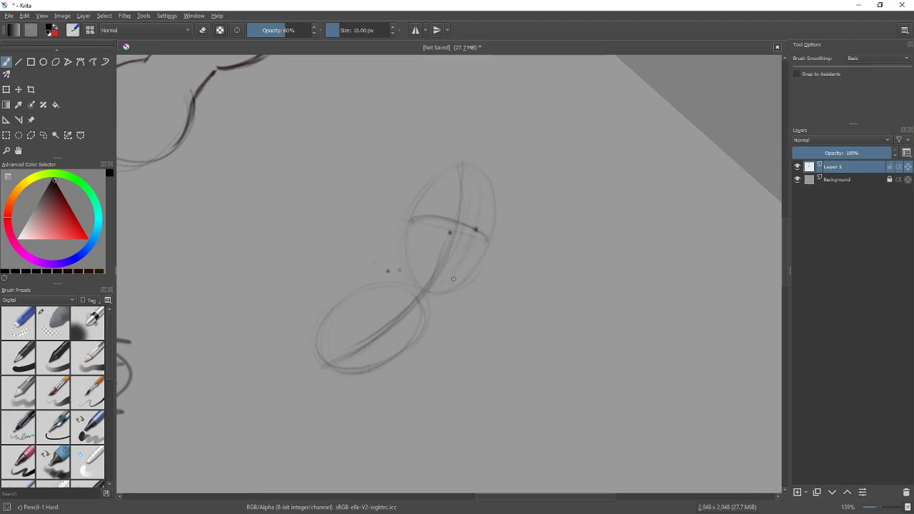
drag(476, 232, 467, 259)
drag(488, 302, 548, 262)
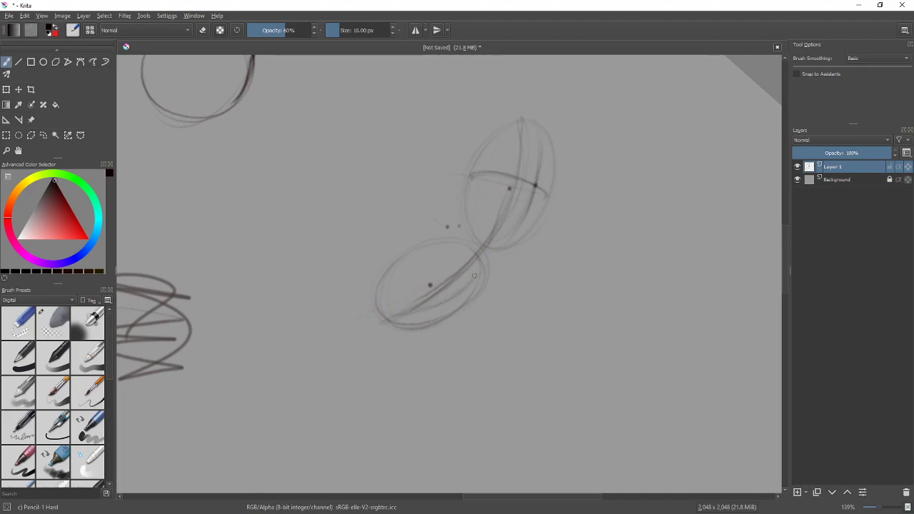
mouse_move(556, 306)
mouse_down()
mouse_move(573, 300)
mouse_move(557, 163)
mouse_move(547, 208)
mouse_up()
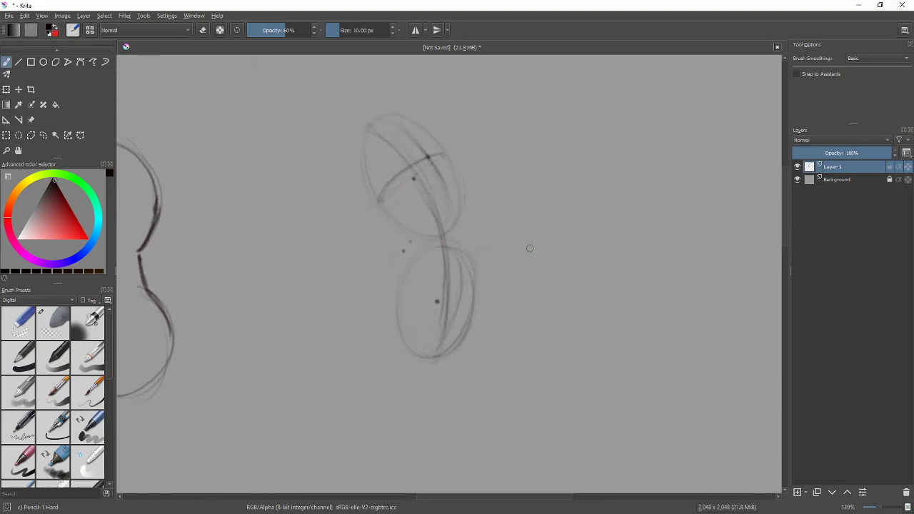
drag(540, 240, 589, 212)
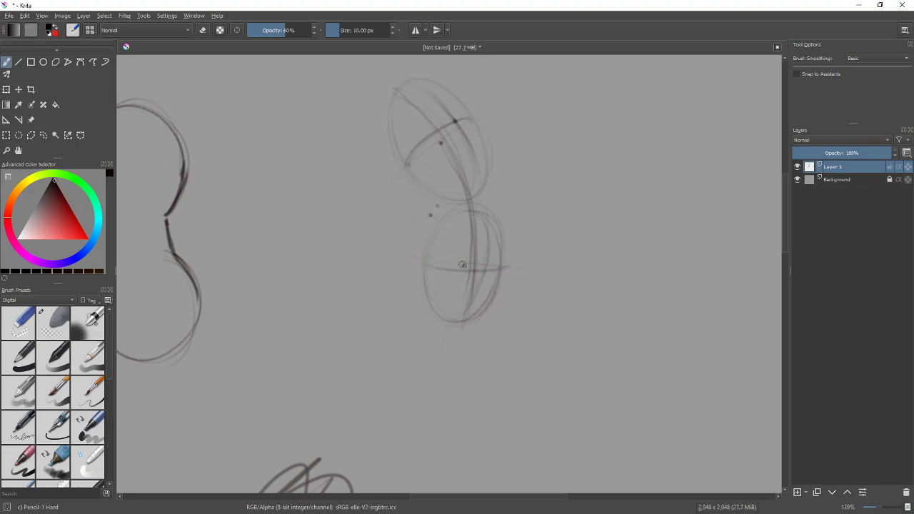
mouse_move(428, 263)
mouse_down()
mouse_move(482, 270)
mouse_move(451, 261)
mouse_move(468, 273)
mouse_move(437, 266)
mouse_move(485, 270)
mouse_up()
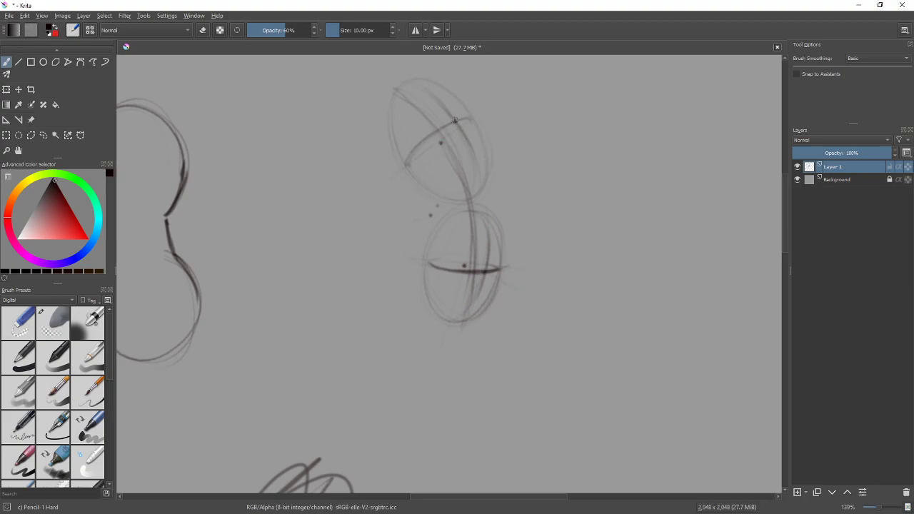
- Lighten the construction lines of both ovals with the soft eraser and switch back to the hard pencil
drag(566, 226, 547, 281)
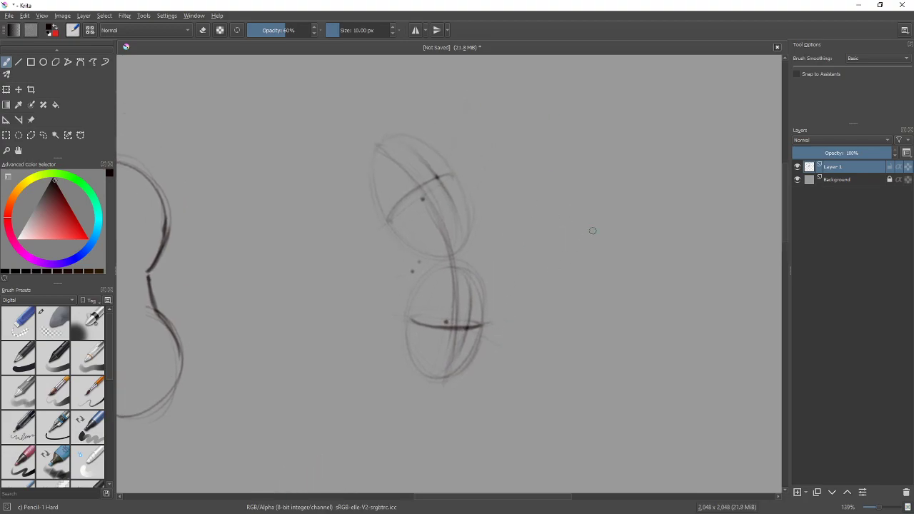
key(e)
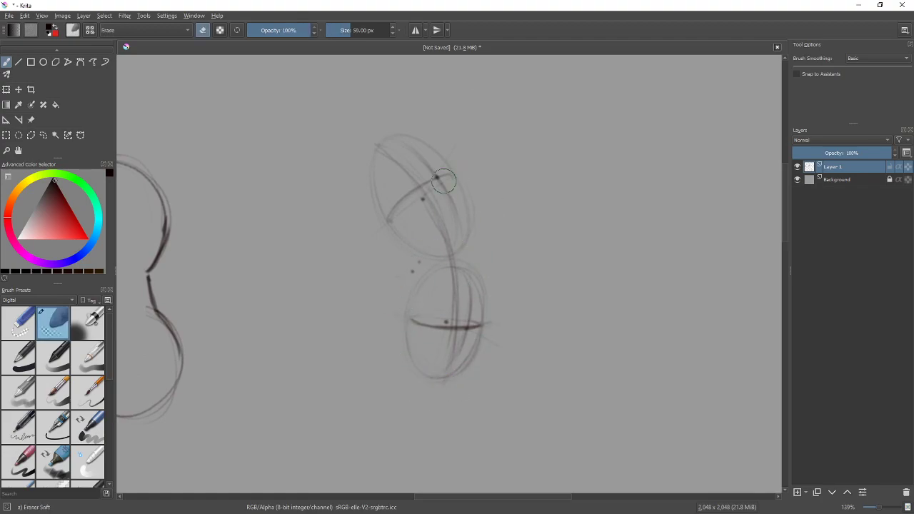
mouse_move(473, 343)
mouse_down()
mouse_move(429, 389)
mouse_move(442, 267)
mouse_move(502, 190)
mouse_move(459, 172)
mouse_up()
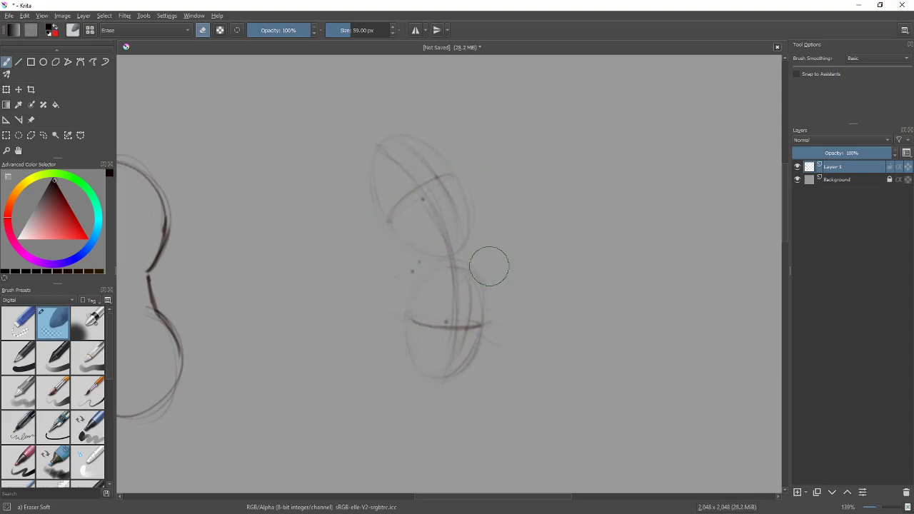
key(e)
- Darken the inner contour of both ovals so they meet in a sharp pinch at the waist
drag(534, 302, 489, 326)
scroll(492, 321, up, 1)
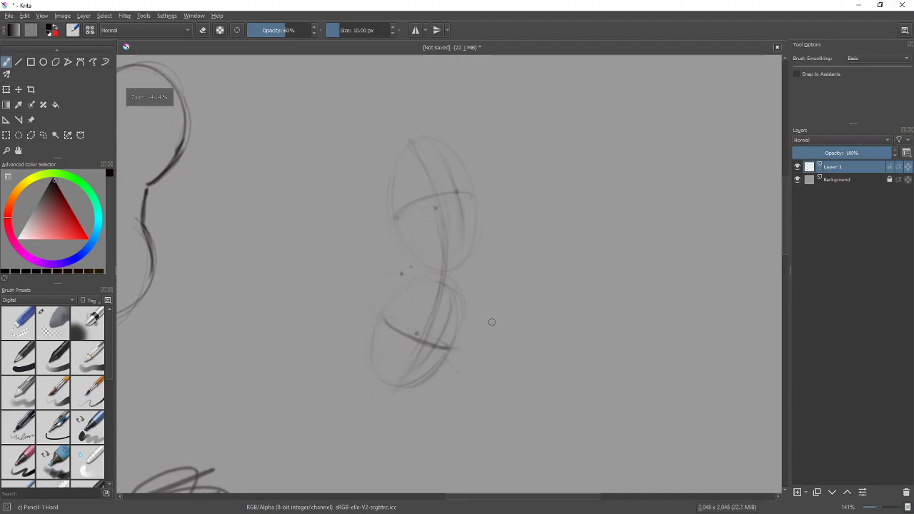
key(ctrl+plus)
drag(521, 276, 512, 265)
mouse_move(336, 399)
mouse_down()
mouse_move(353, 310)
mouse_move(341, 349)
mouse_move(413, 256)
mouse_move(360, 297)
mouse_move(408, 258)
mouse_move(341, 404)
mouse_up()
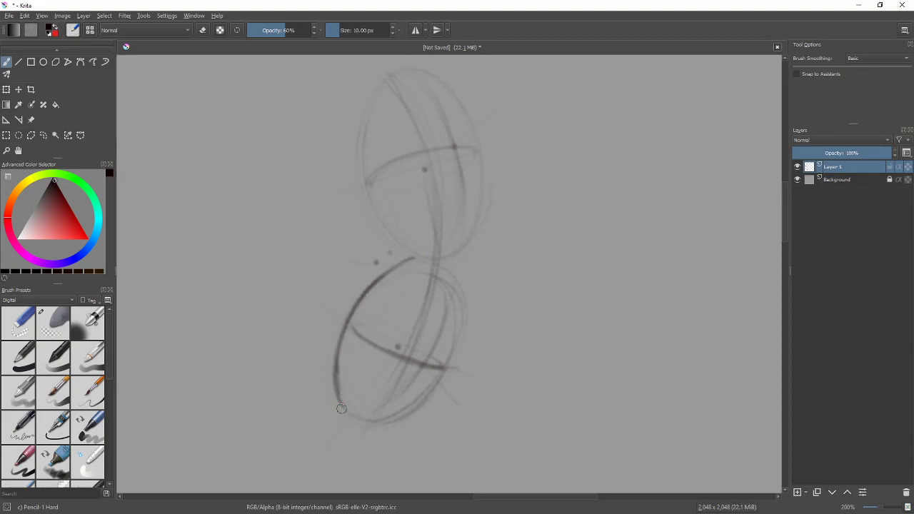
mouse_move(414, 258)
mouse_down()
mouse_move(366, 160)
mouse_move(372, 102)
mouse_up()
drag(362, 182, 373, 97)
- Draw the outer contour as one continuous curve from chest to pelvis and close the bean's base
drag(431, 72, 475, 159)
key(ctrl+z)
mouse_move(440, 77)
mouse_down()
mouse_move(486, 211)
mouse_move(466, 316)
mouse_up()
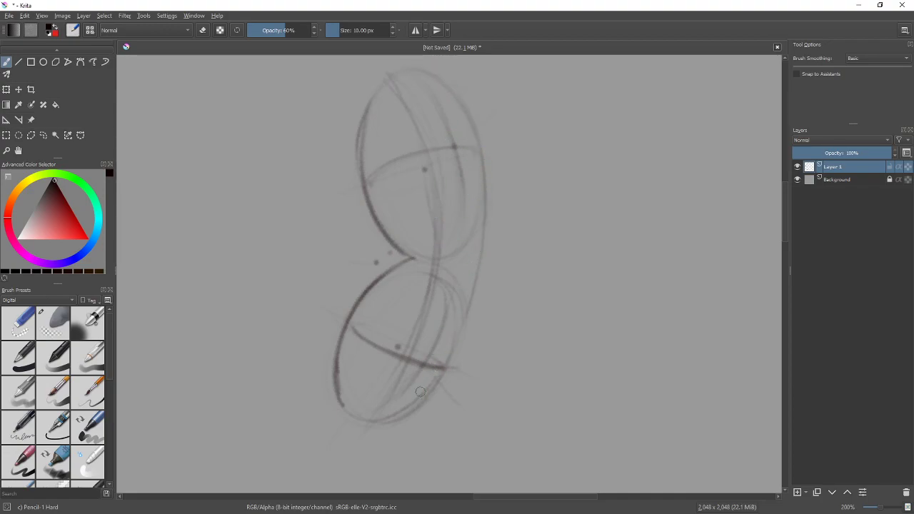
drag(441, 373, 483, 246)
drag(481, 150, 482, 259)
mouse_move(383, 416)
mouse_down()
mouse_move(352, 406)
mouse_move(389, 417)
mouse_up()
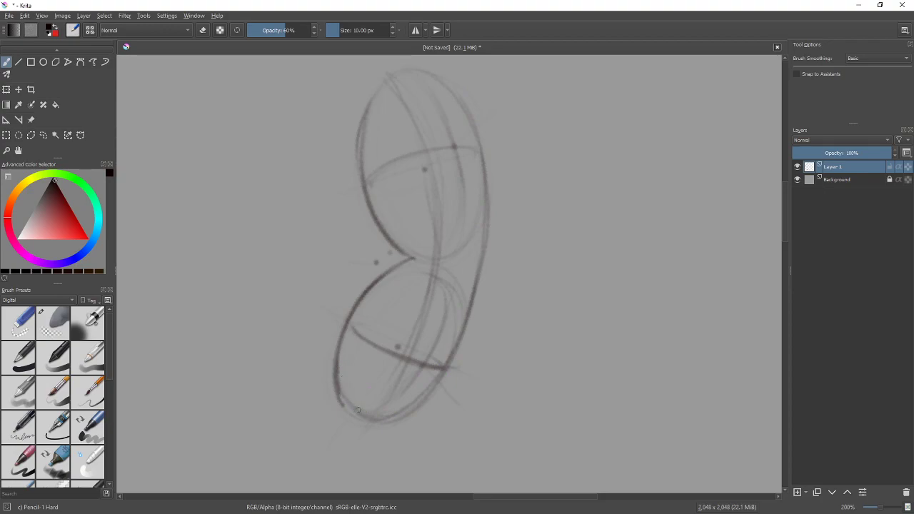
- Outline the rounded top of the chest and darken the outer side down to the pelvis, undoing the strokes that miss
drag(374, 176, 399, 240)
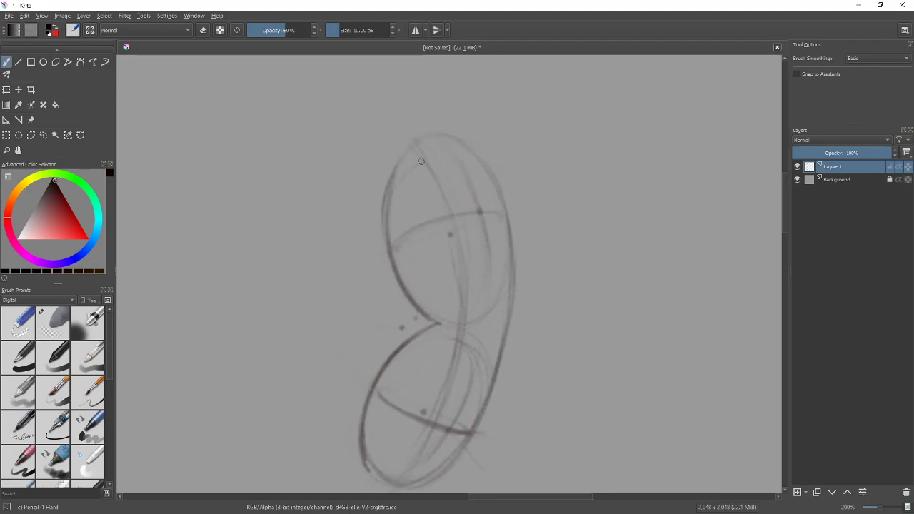
mouse_move(416, 157)
mouse_down()
mouse_move(473, 156)
mouse_move(504, 194)
mouse_up()
key(ctrl+z)
mouse_move(472, 153)
mouse_down()
mouse_move(507, 214)
mouse_move(490, 173)
mouse_move(446, 146)
mouse_move(397, 237)
mouse_move(446, 148)
mouse_move(433, 150)
mouse_move(385, 258)
mouse_up()
drag(404, 176, 387, 224)
mouse_move(463, 148)
mouse_down()
mouse_move(497, 188)
mouse_move(512, 253)
mouse_up()
drag(477, 153, 510, 250)
drag(497, 183, 516, 290)
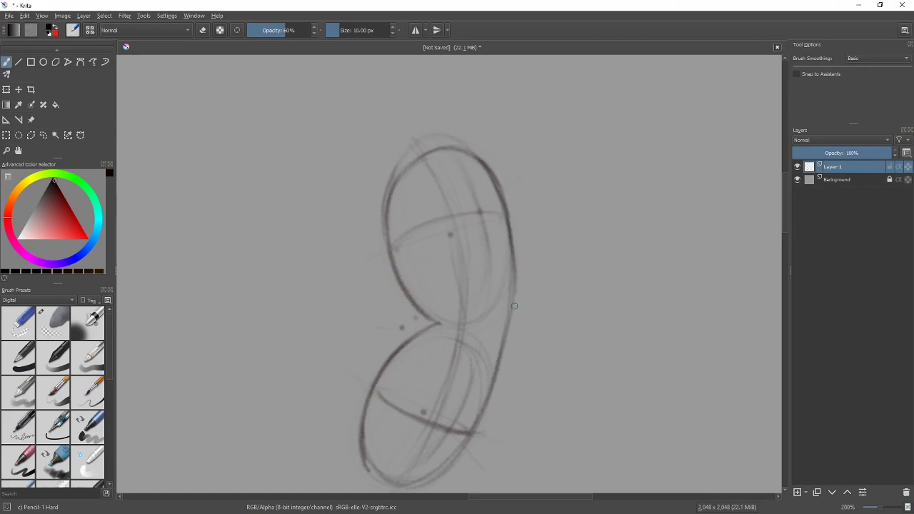
key(ctrl+z)
mouse_move(495, 173)
mouse_down()
mouse_move(511, 229)
mouse_move(488, 393)
mouse_up()
- Extend the waist pinch slightly into the body and thicken the bean's stretched outer contour
mouse_move(555, 313)
mouse_down()
mouse_move(561, 241)
mouse_move(570, 269)
mouse_up()
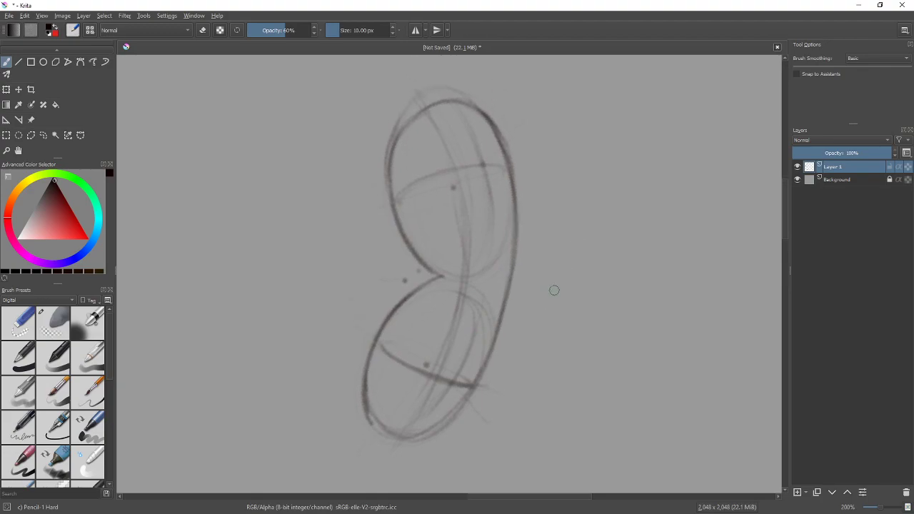
drag(434, 277, 443, 276)
drag(443, 277, 444, 281)
drag(514, 179, 482, 371)
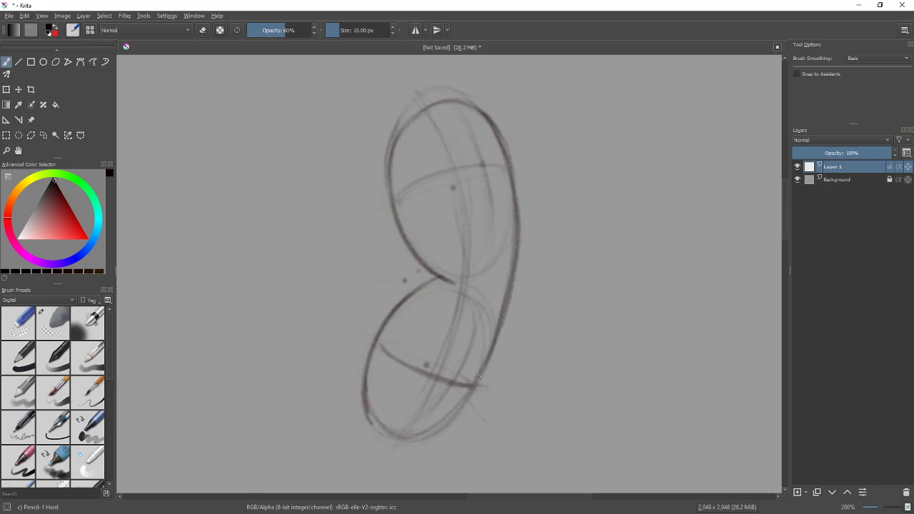
- Draw a long curved arrow pointing upward alongside the bean's stretched side and undo the extra strokes
drag(581, 297, 554, 285)
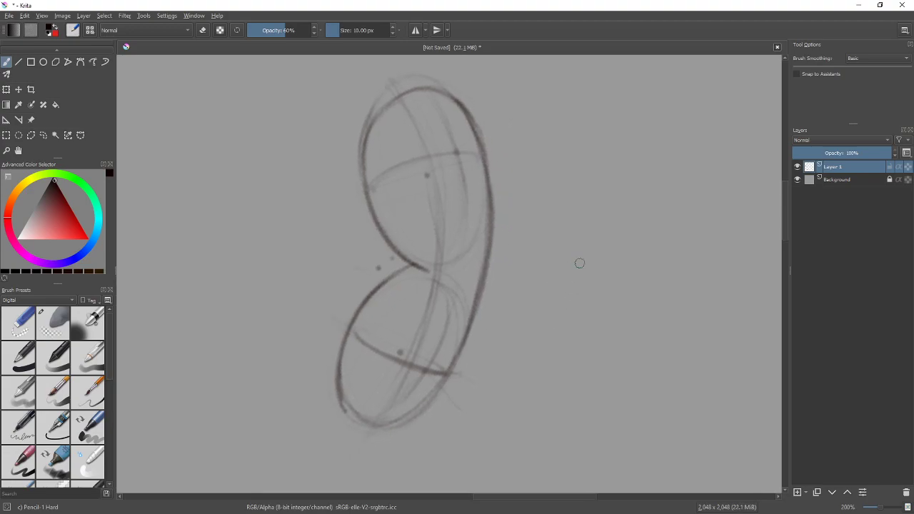
drag(548, 389, 536, 109)
drag(528, 152, 549, 120)
mouse_move(543, 334)
mouse_down()
mouse_move(540, 408)
mouse_move(581, 363)
mouse_up()
key(ctrl+z)
key(ctrl+z)
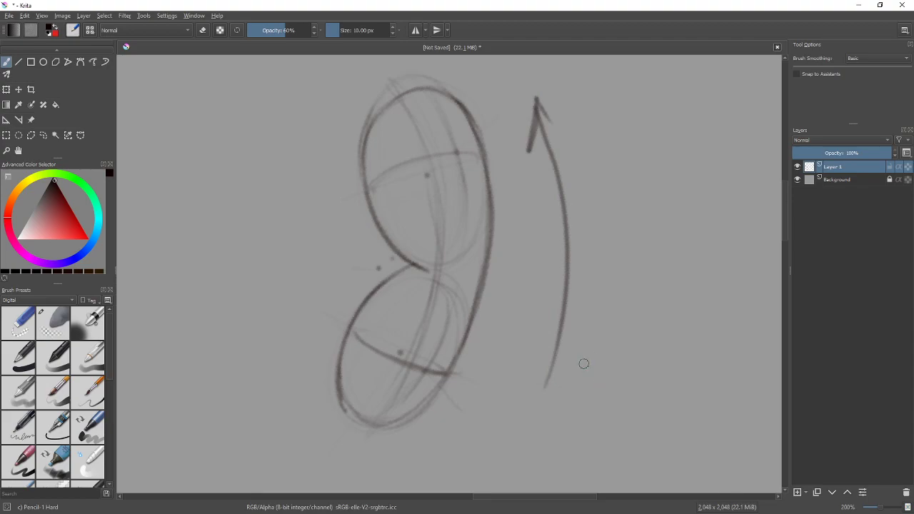
- Darken the bean's curved centre line and the chest's cross contour, and mark where the pelvis's centre and cross lines meet
key(minus)
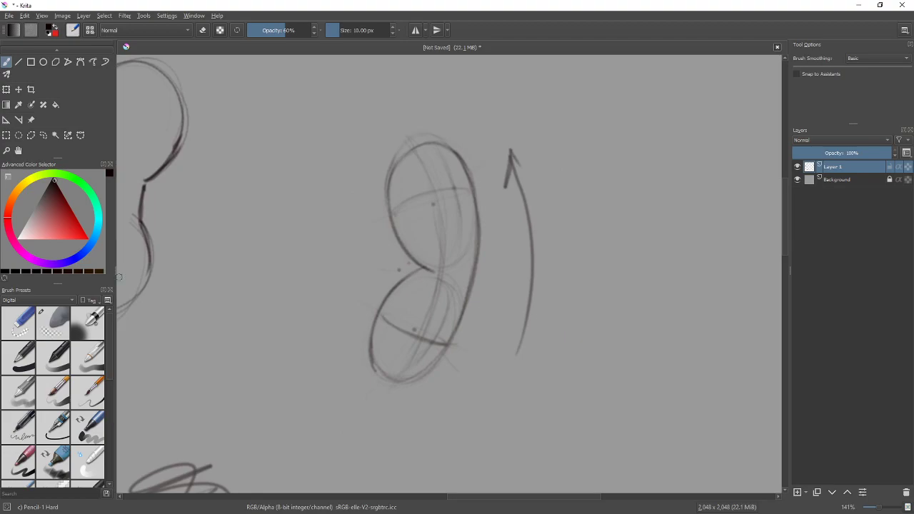
drag(421, 362, 450, 307)
click(434, 343)
mouse_move(439, 149)
mouse_down()
mouse_move(459, 189)
mouse_move(422, 200)
mouse_up()
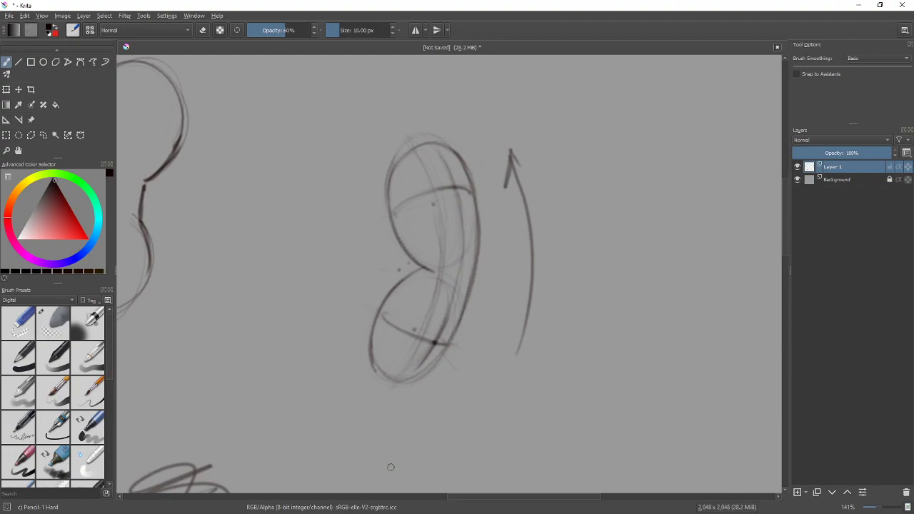
click(459, 276)
- Erase the stray construction lines around the top of the chest with the soft eraser and return to the pencil brush
key(slash)
drag(418, 122, 379, 149)
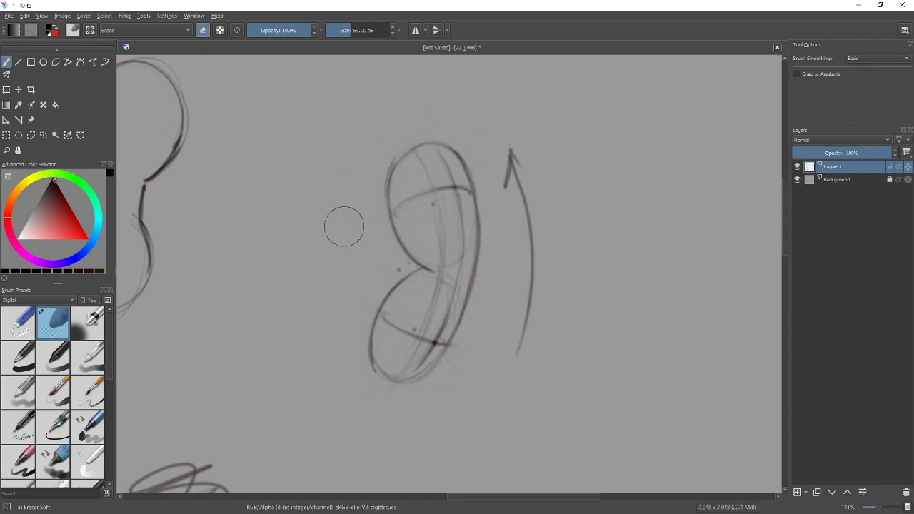
key(/)
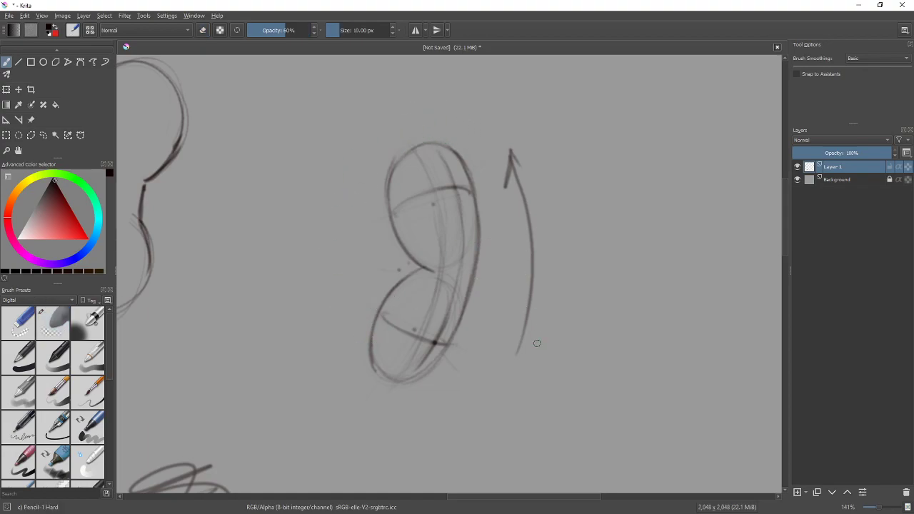
key(minus)
drag(381, 378, 462, 395)
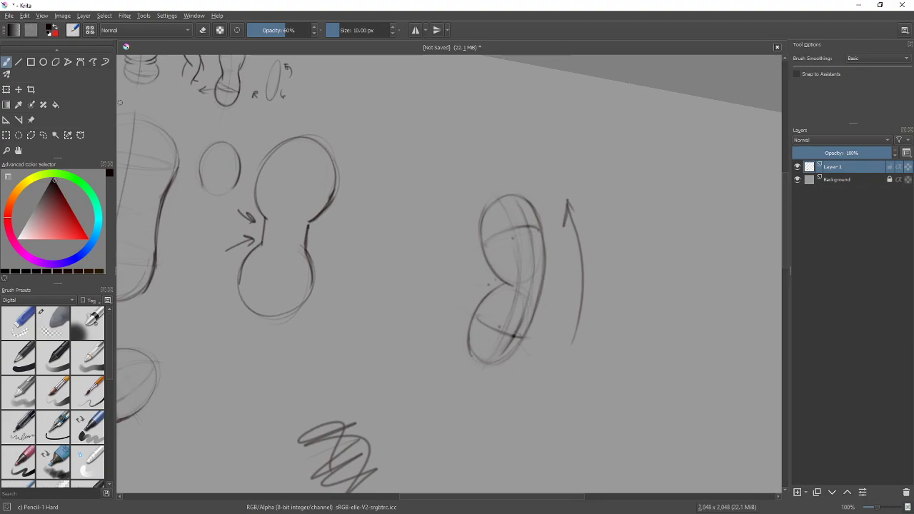
- Switch to the browser, return to the Quickposes random pose gallery and reduce its page zoom to 100%
drag(0, 51, 614, 67)
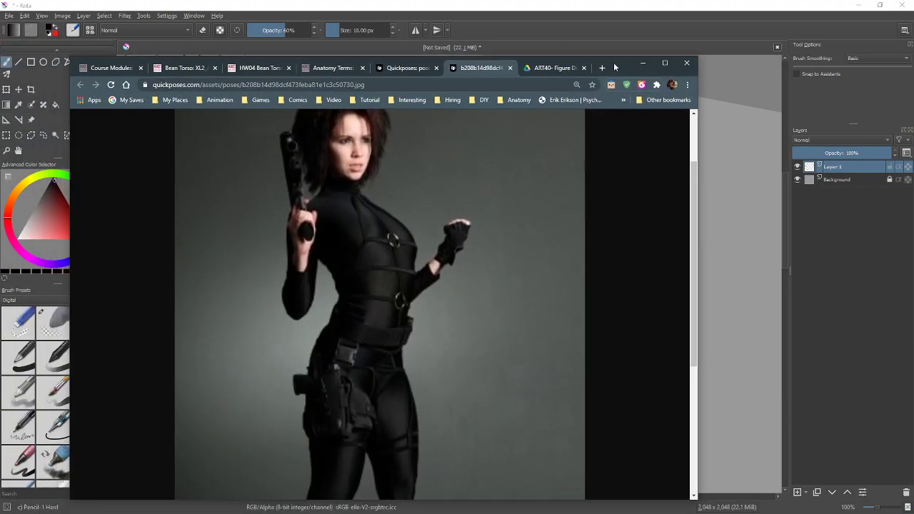
click(407, 68)
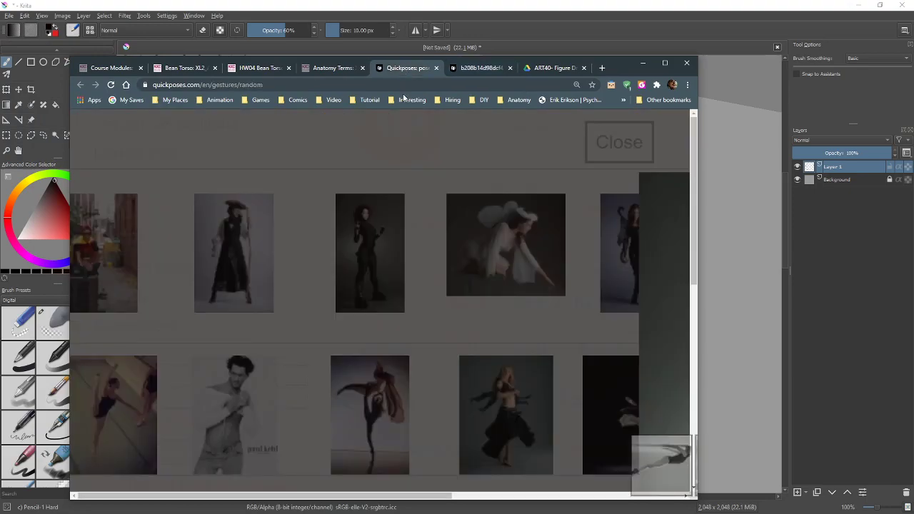
key(ctrl+minus)
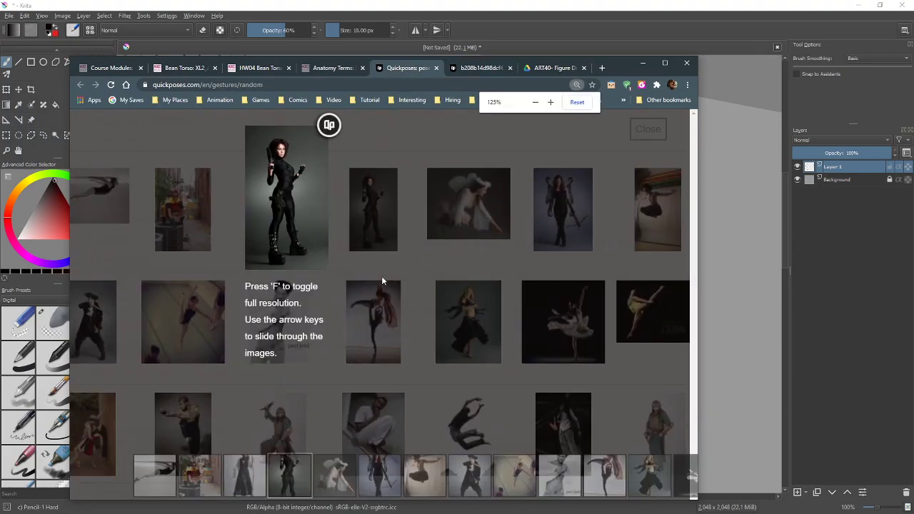
key(ctrl+minus)
key(ctrl+minus)
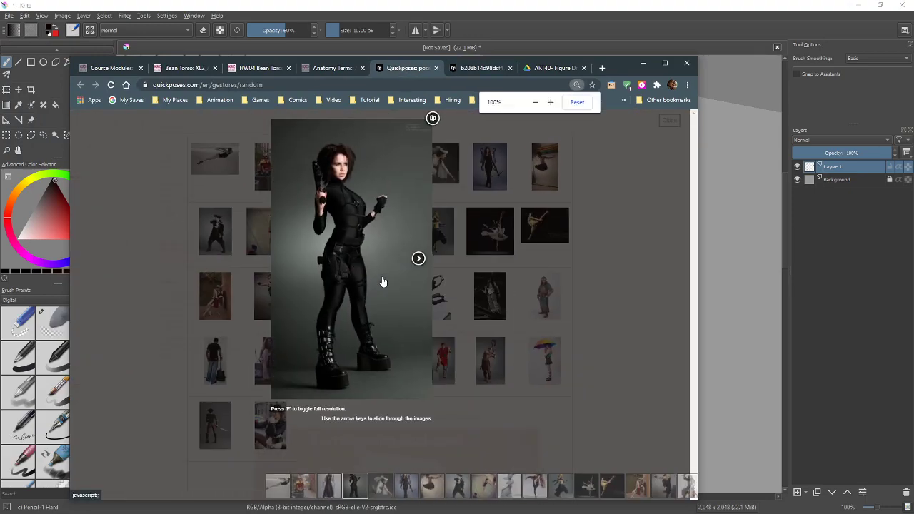